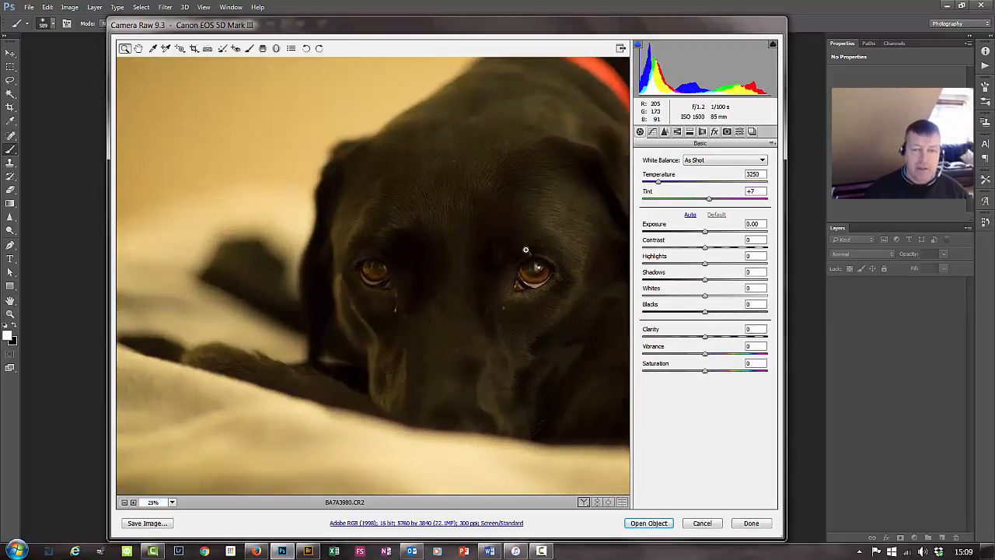
- Examine the noise and detail in the dog's eye at high magnification, then return to the full photo
left_click_drag(507, 336, 409, 293)
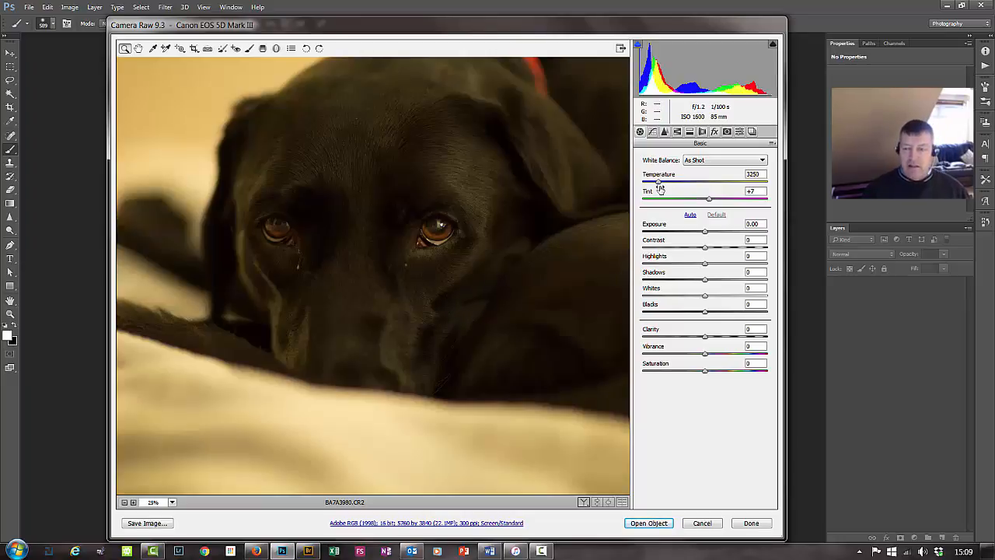
mouse_move(657, 181)
left_mouse_down()
mouse_move(679, 182)
mouse_move(646, 185)
mouse_move(658, 182)
left_mouse_up()
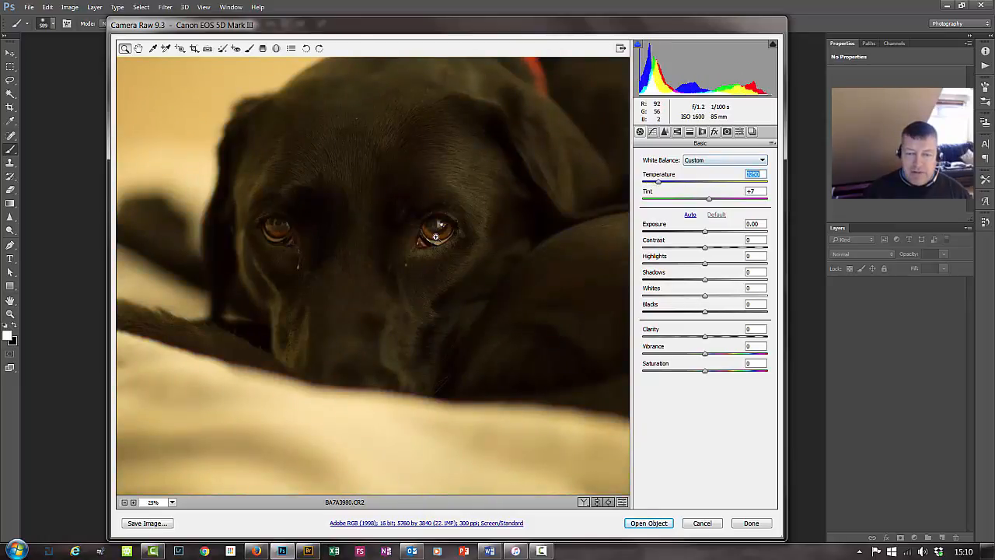
left_click_drag(435, 235, 524, 443)
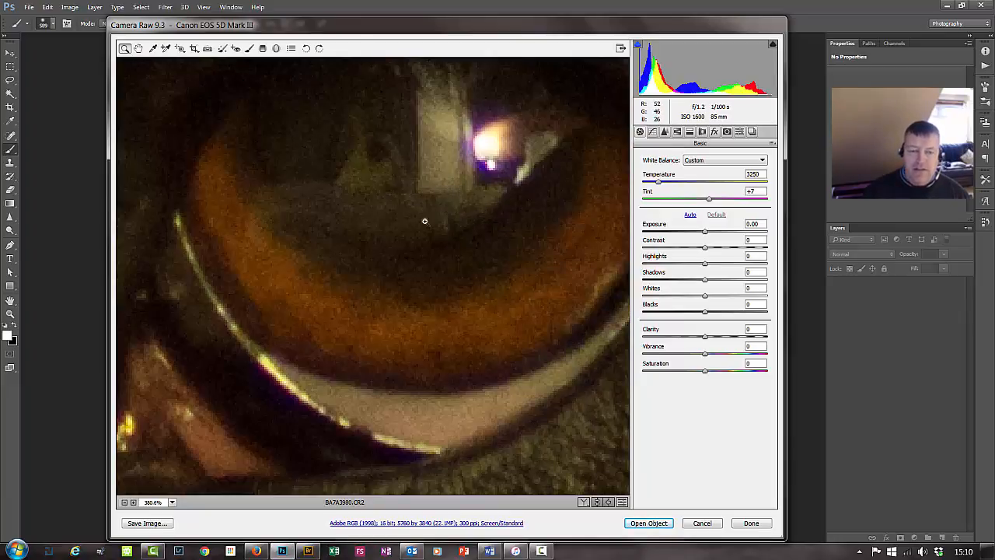
double_click(138, 48)
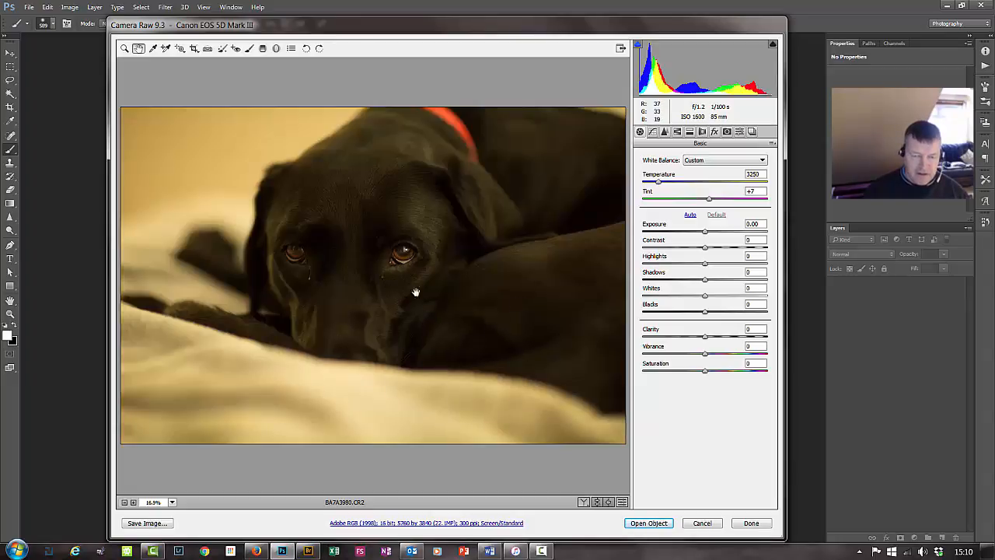
key("z")
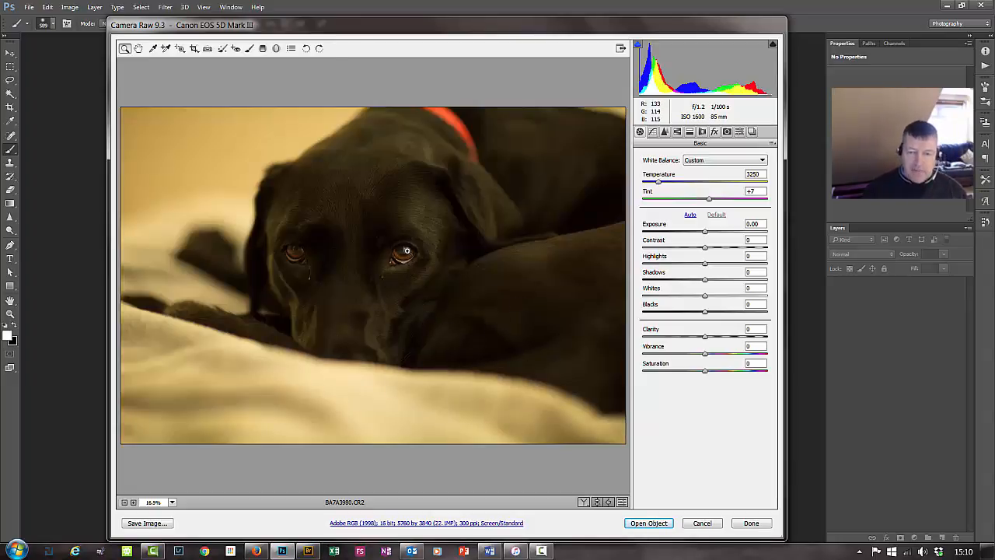
left_click_drag(408, 254, 476, 359)
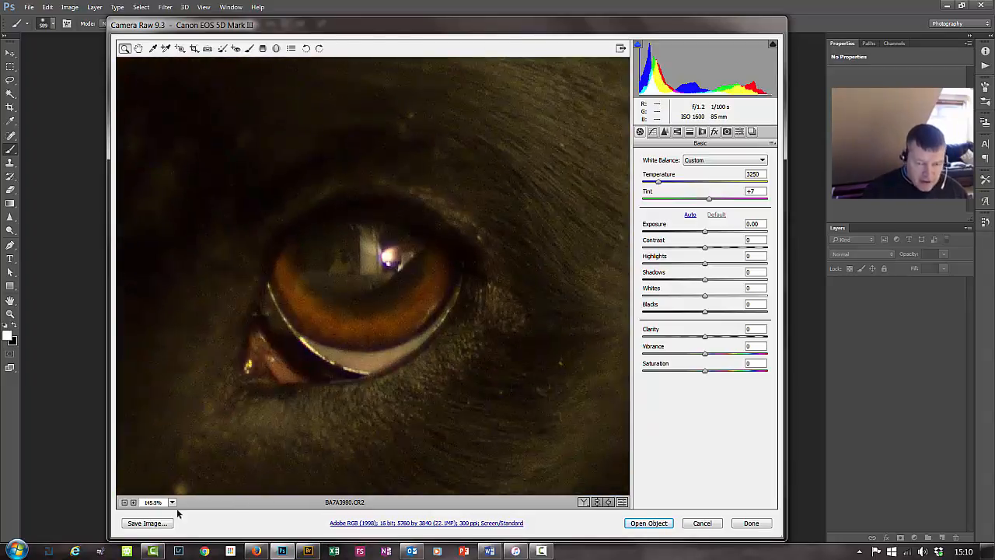
left_click(358, 293)
left_click_drag(380, 333, 384, 341)
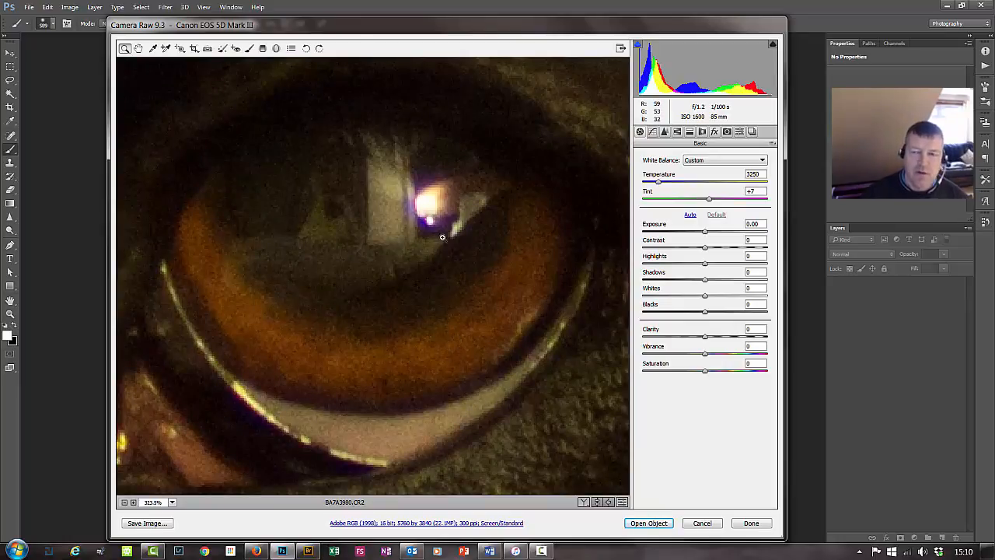
double_click(139, 48)
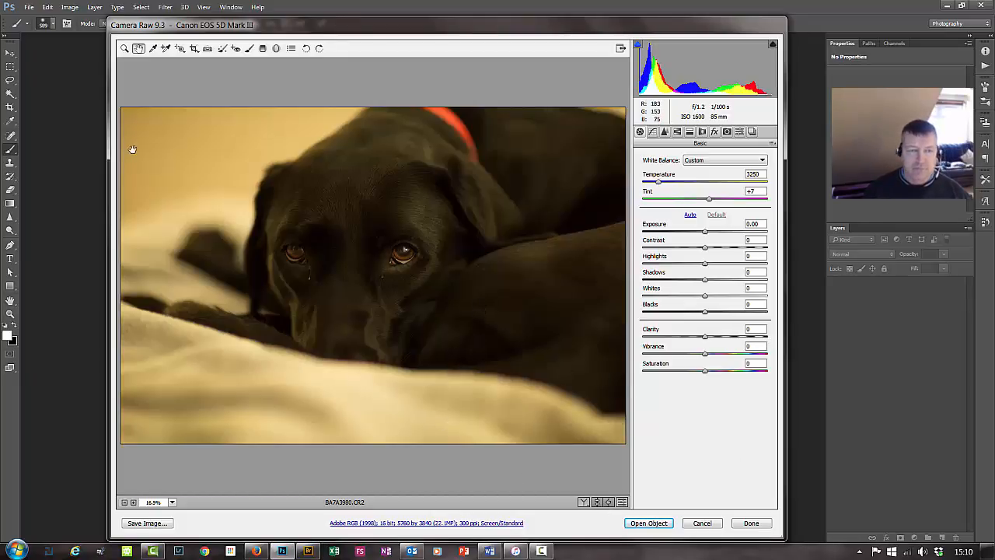
- Preview the white balance presets in turn, from As Shot and Auto through Tungsten, Fluorescent and Flash to Custom
left_click(726, 165)
left_click(726, 167)
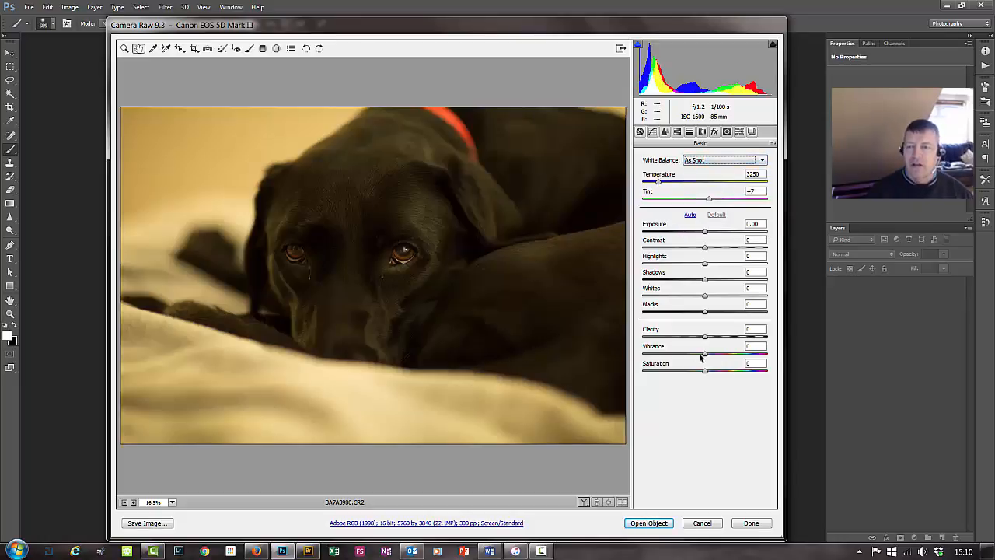
key("ctrl+shift+u")
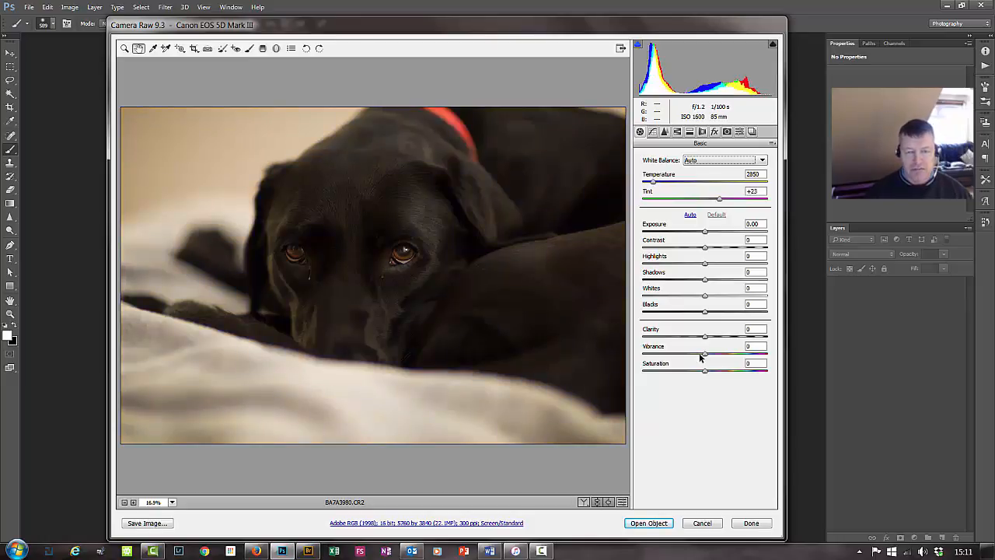
key("Down")
key("Down")
key("Down")
key("Down")
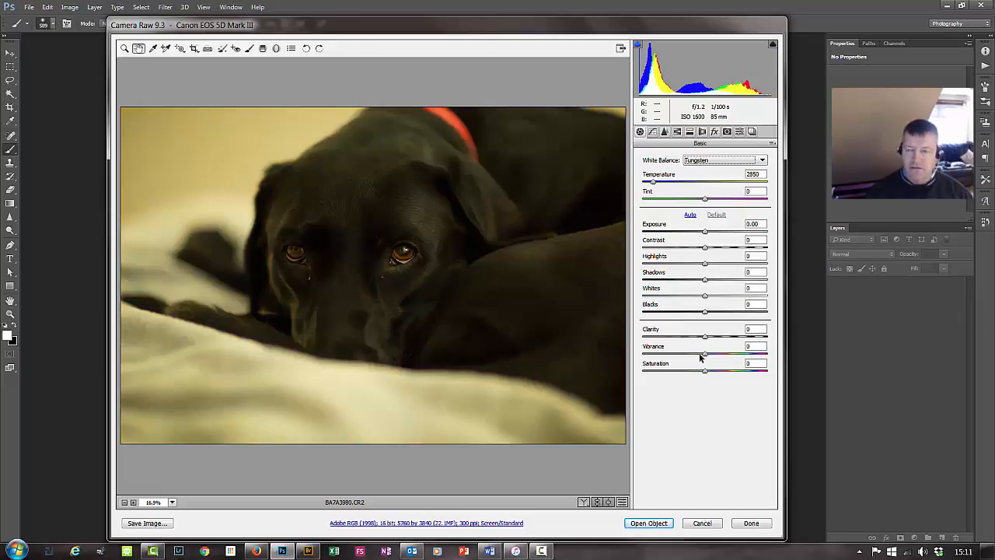
key("Down")
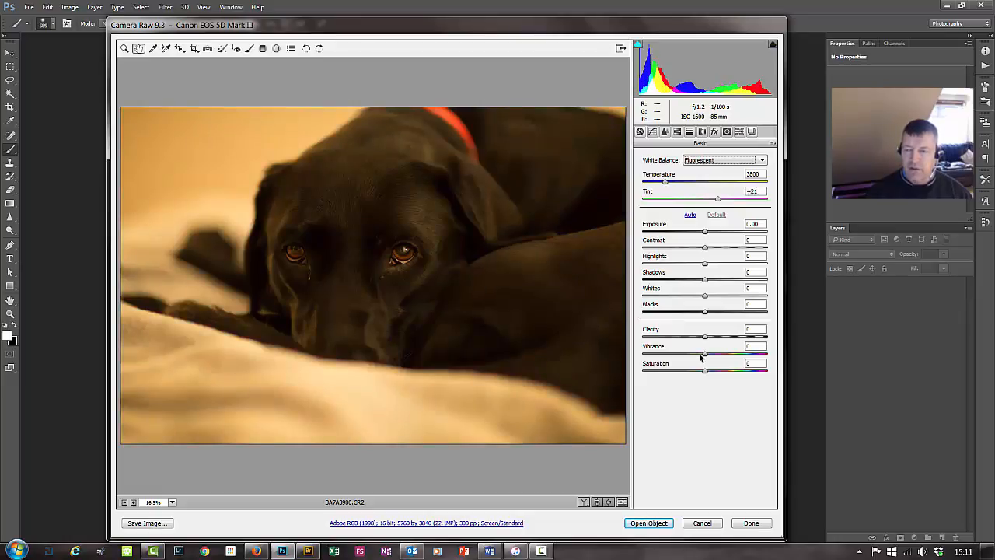
key("Down")
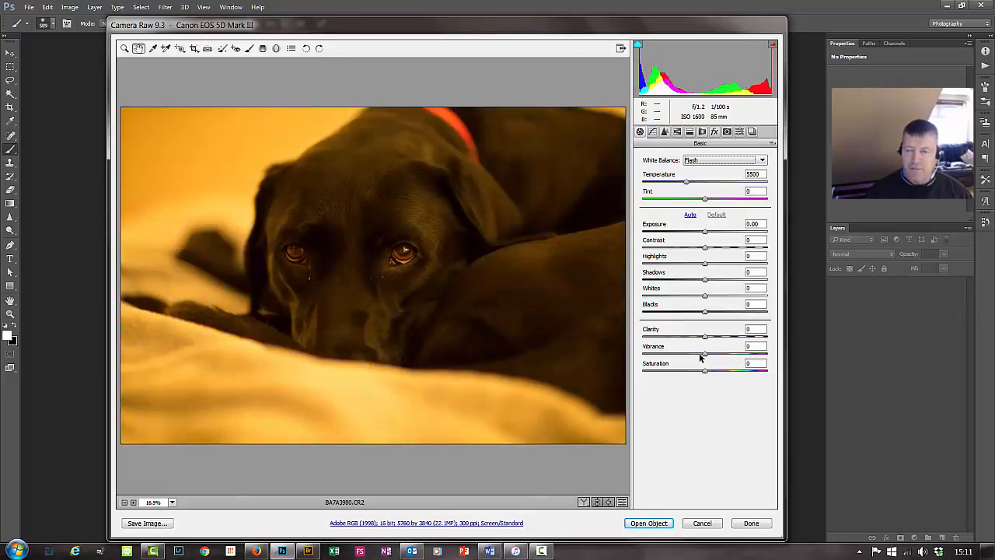
key("Down")
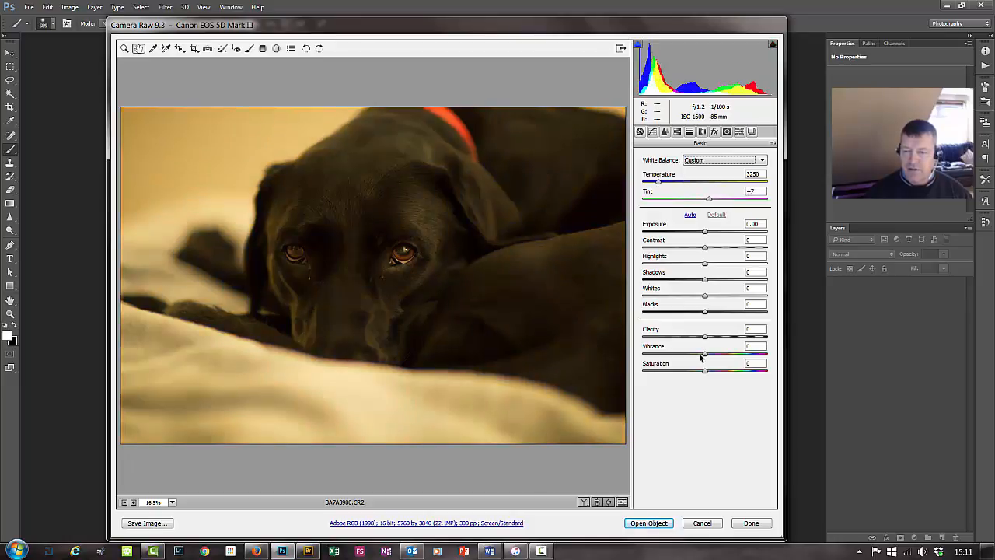
- Set the photo's white balance to Auto after comparing it again with the neighbouring presets
key("Up")
key("Up")
key("Up")
key("Up")
key("Up")
key("Up")
key("Up")
key("Up")
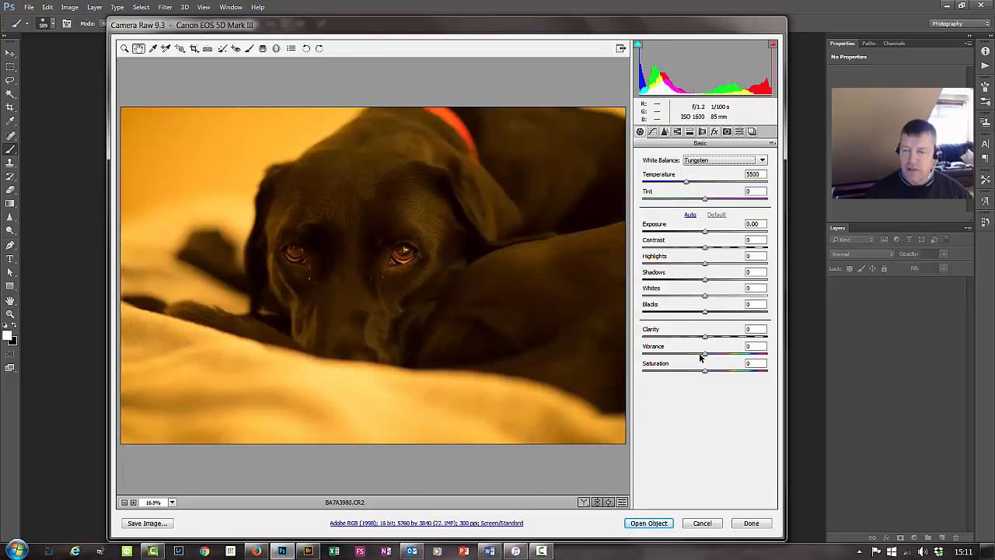
key("Down")
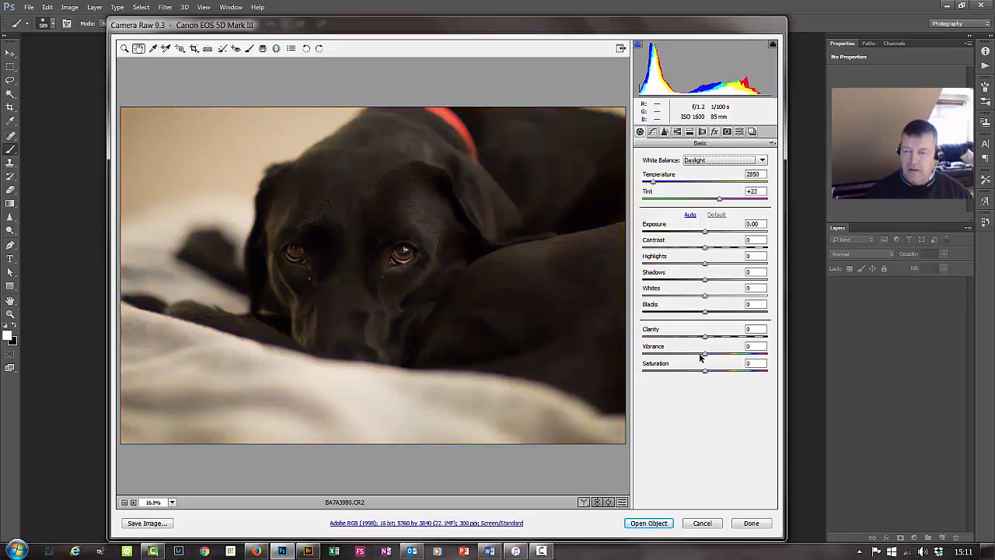
key("Up")
key("Down")
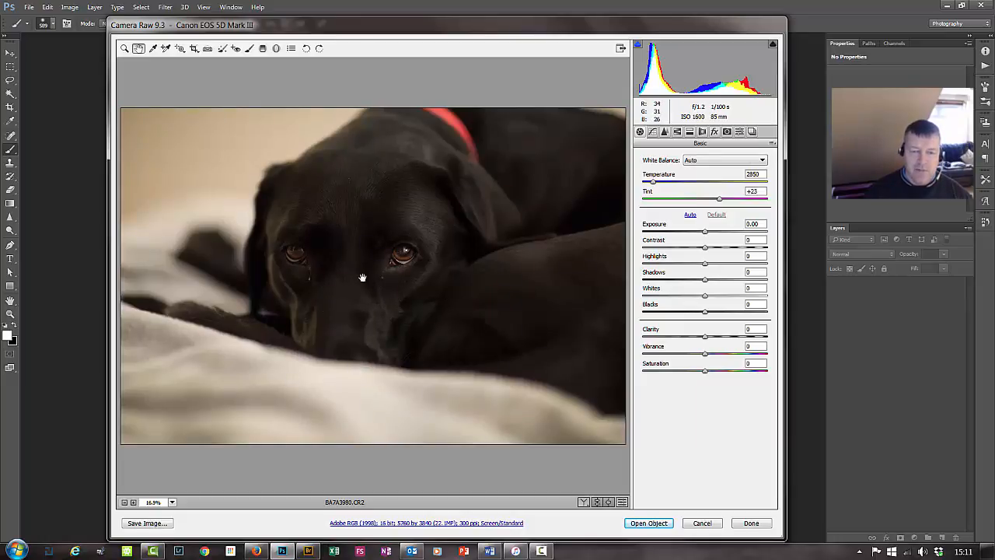
- Apply luminance noise reduction of 48 to the raw photo, judging the effect on a close-up of the dog's eye
left_click(665, 133)
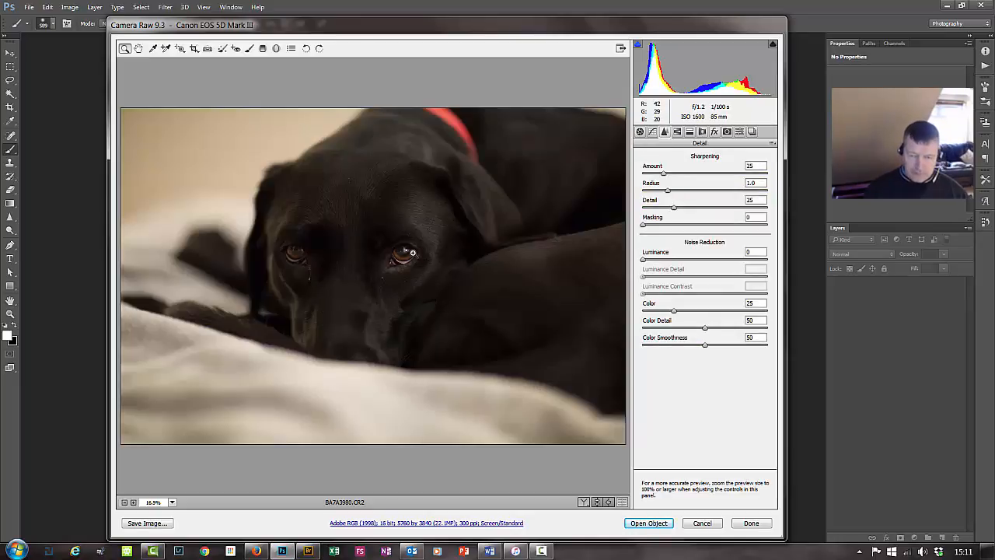
left_click_drag(412, 268, 494, 361)
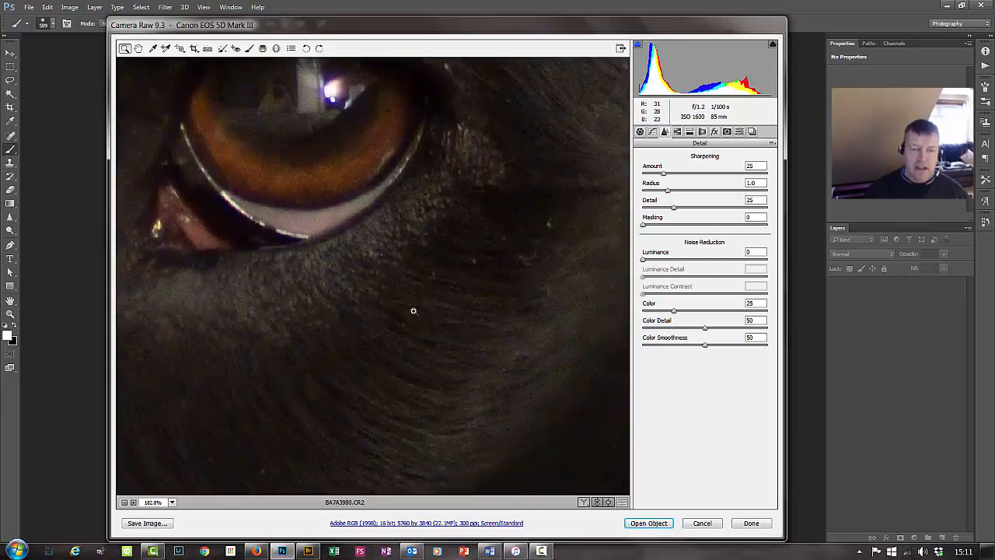
left_click_drag(344, 293, 431, 407)
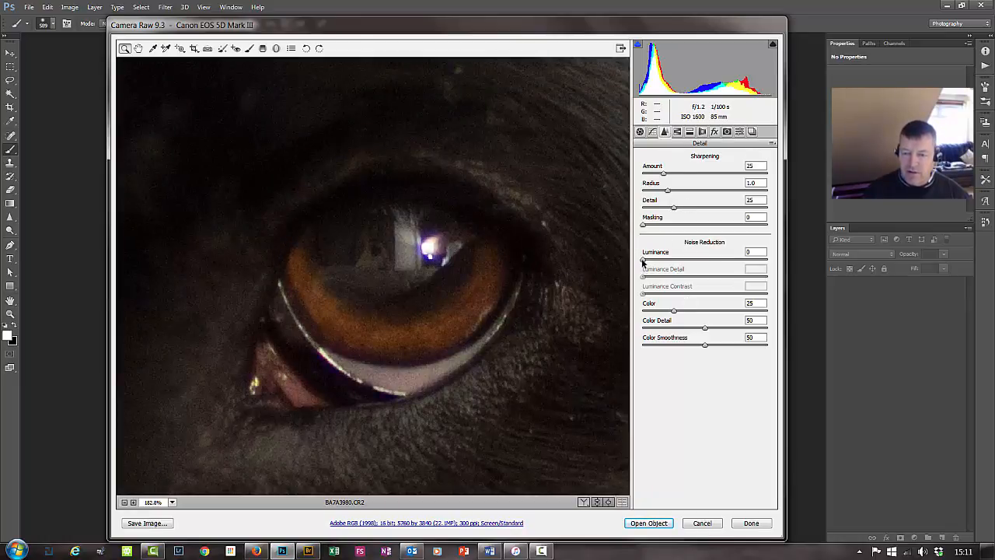
mouse_move(642, 260)
left_mouse_down()
mouse_move(661, 264)
mouse_move(642, 267)
left_mouse_up()
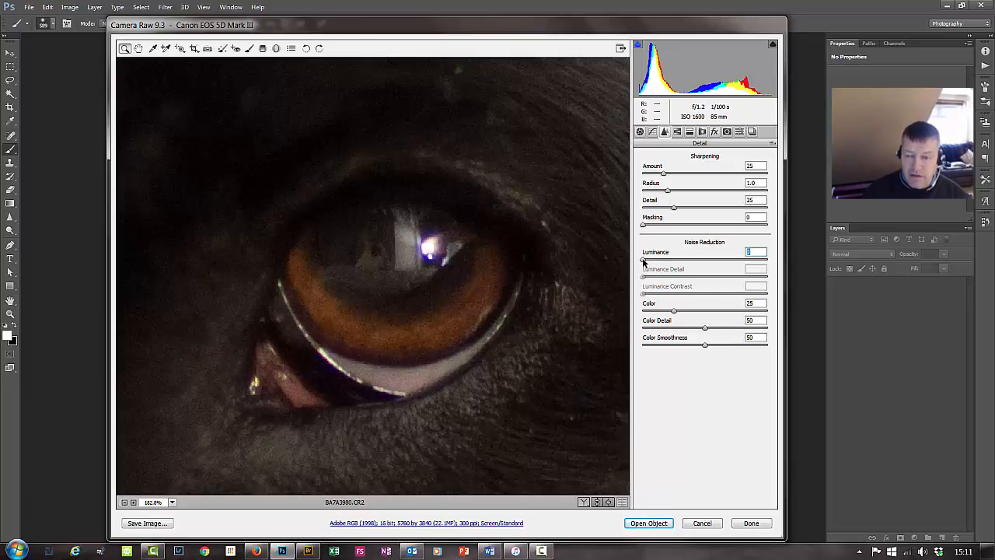
left_click_drag(644, 261, 684, 262)
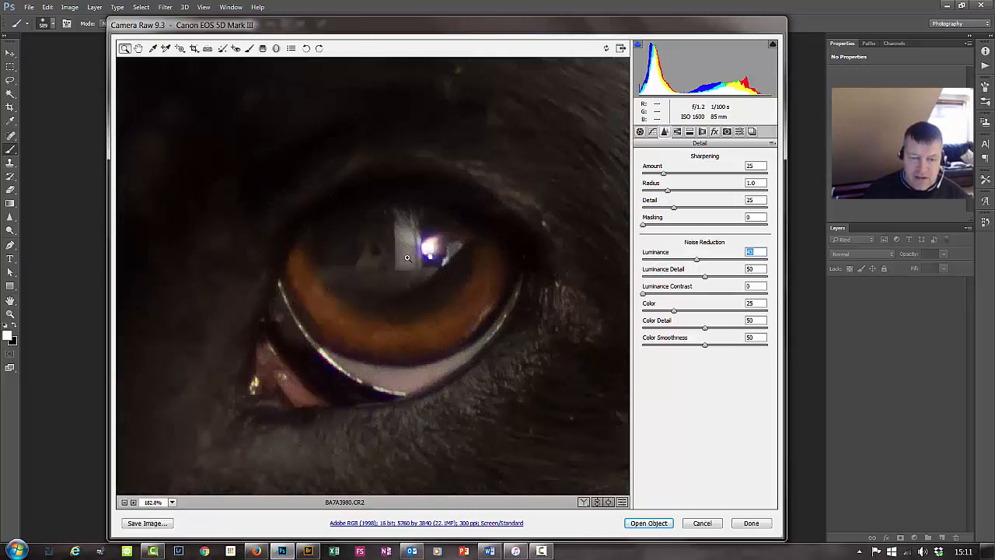
mouse_move(406, 257)
left_mouse_down()
mouse_move(436, 292)
mouse_move(396, 260)
left_mouse_up()
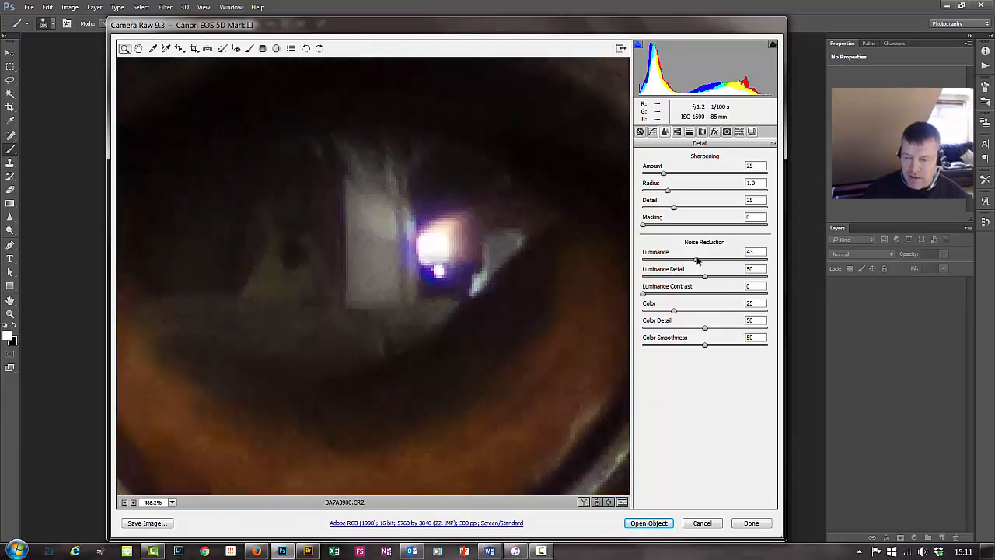
mouse_move(695, 261)
left_mouse_down()
mouse_move(739, 267)
mouse_move(702, 268)
left_mouse_up()
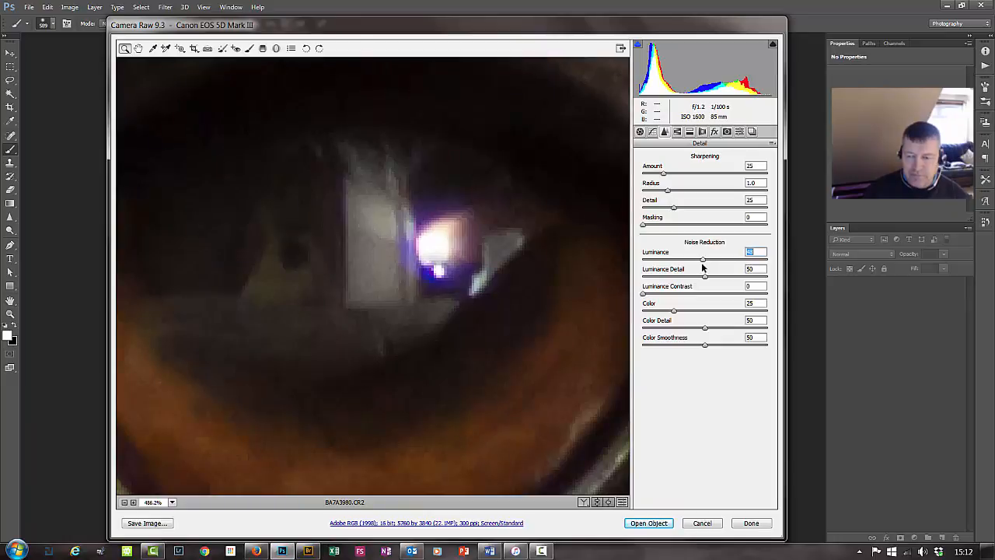
- Slightly raise the sharpening amount and open the processed raw photo in Photoshop as an image
mouse_move(663, 173)
left_mouse_down()
mouse_move(674, 174)
mouse_move(658, 174)
mouse_move(678, 185)
mouse_move(670, 188)
left_mouse_up()
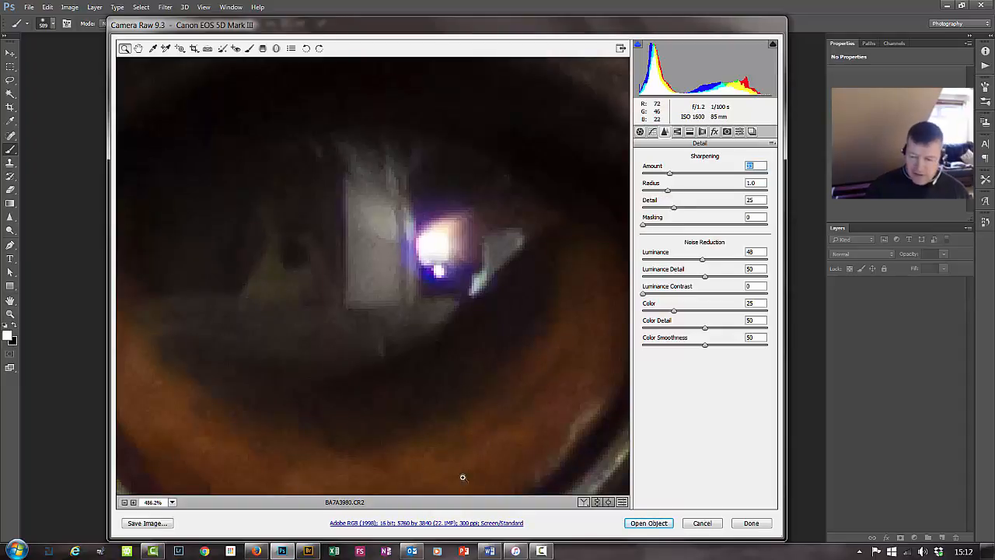
left_click(657, 523)
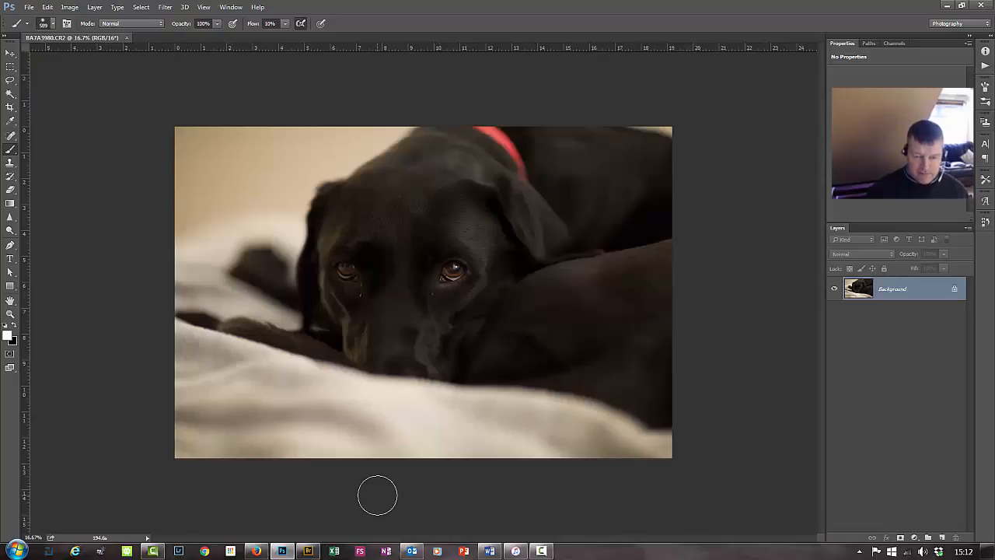
- Add a blank layer above the background and choose the Spot Healing Brush for retouching at 50% magnification
key("ctrl+1")
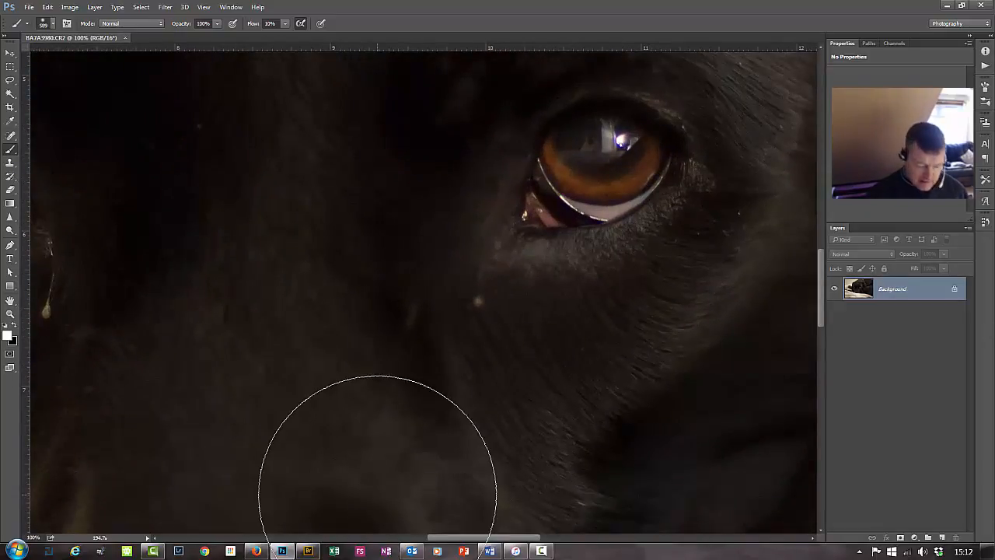
key("ctrl+minus")
key("ctrl+minus")
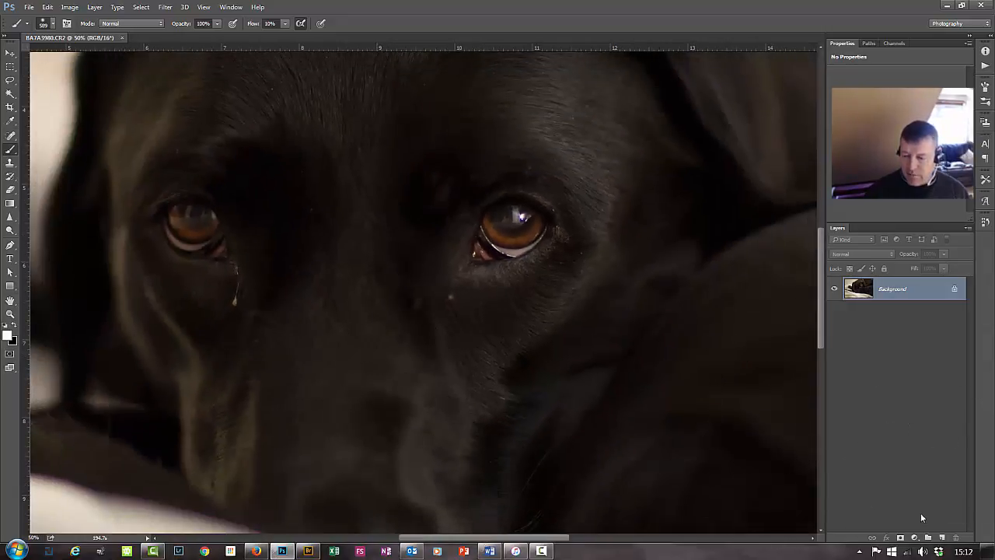
left_click(941, 537)
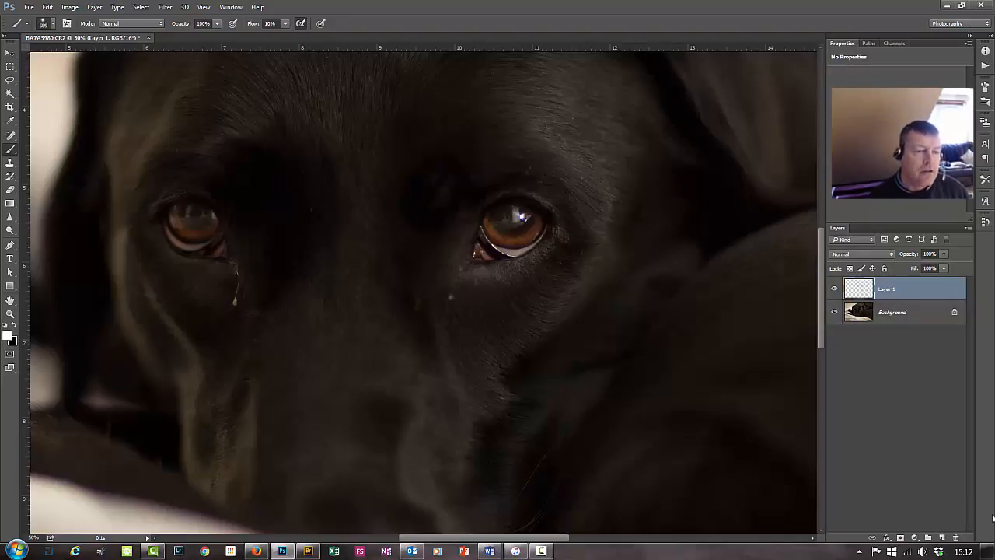
left_click(14, 139)
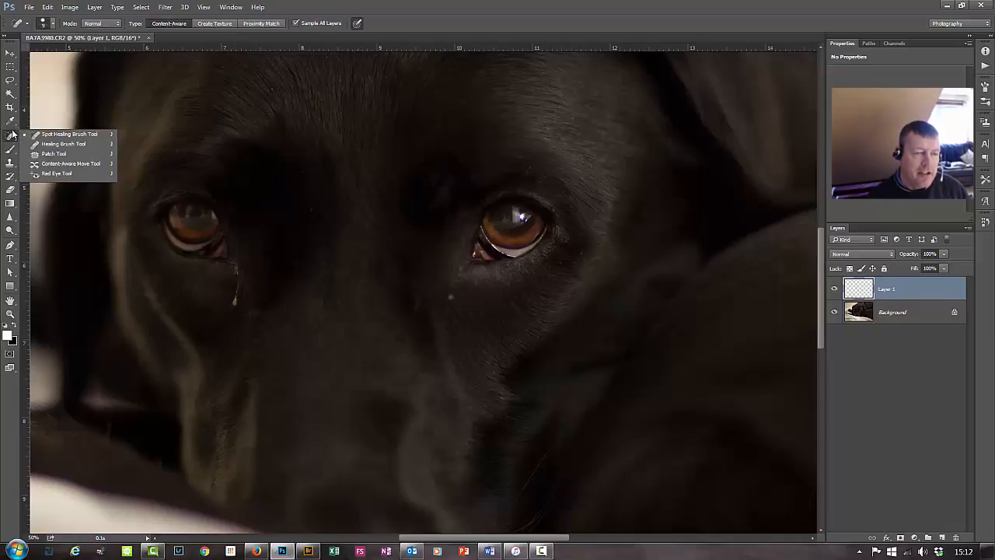
left_click(78, 135)
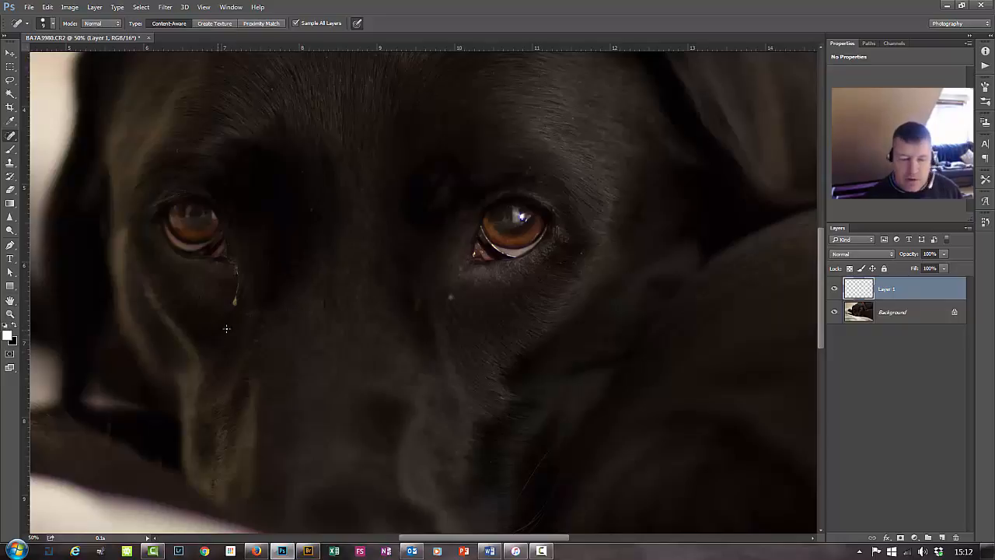
- Heal the bright specks below the dog's right-hand eye and the tear streak below the left-hand eye, resizing the brush to suit
mouse_move(317, 328)
left_mouse_down()
mouse_move(348, 296)
mouse_move(320, 270)
mouse_move(308, 148)
mouse_move(291, 132)
left_mouse_up()
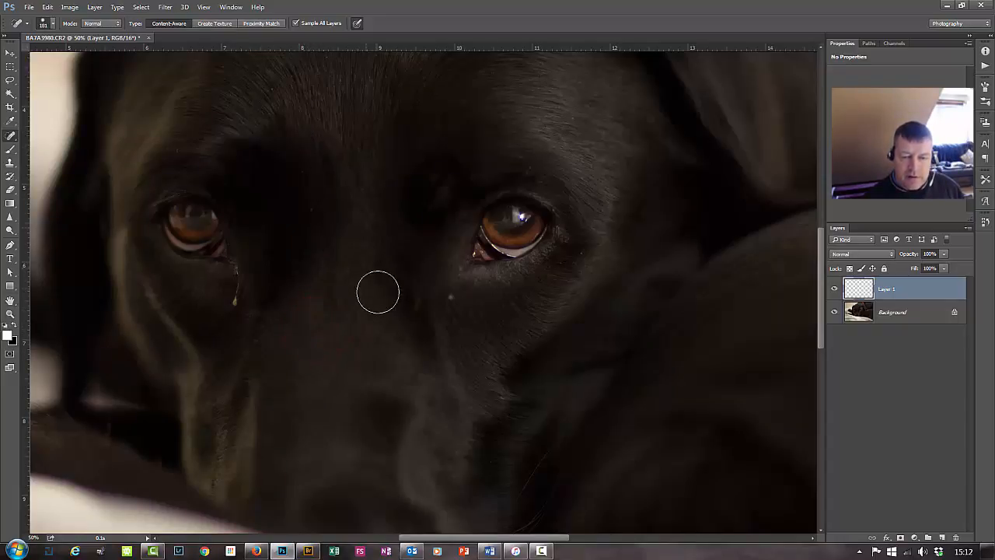
mouse_move(454, 296)
left_mouse_down()
mouse_move(446, 297)
mouse_move(455, 296)
left_mouse_up()
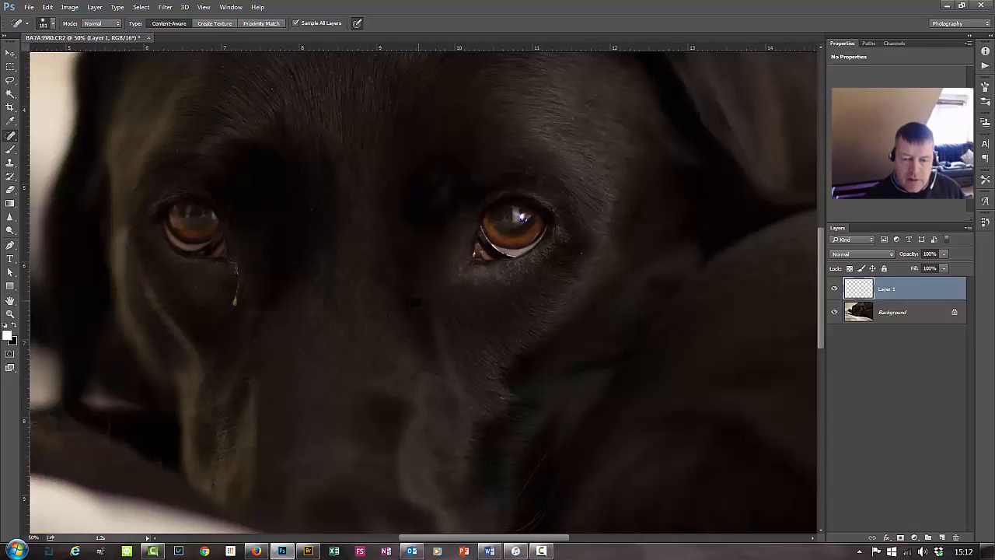
mouse_move(369, 262)
left_mouse_down()
mouse_move(360, 265)
mouse_move(375, 224)
mouse_move(369, 193)
left_mouse_up()
left_click(236, 301)
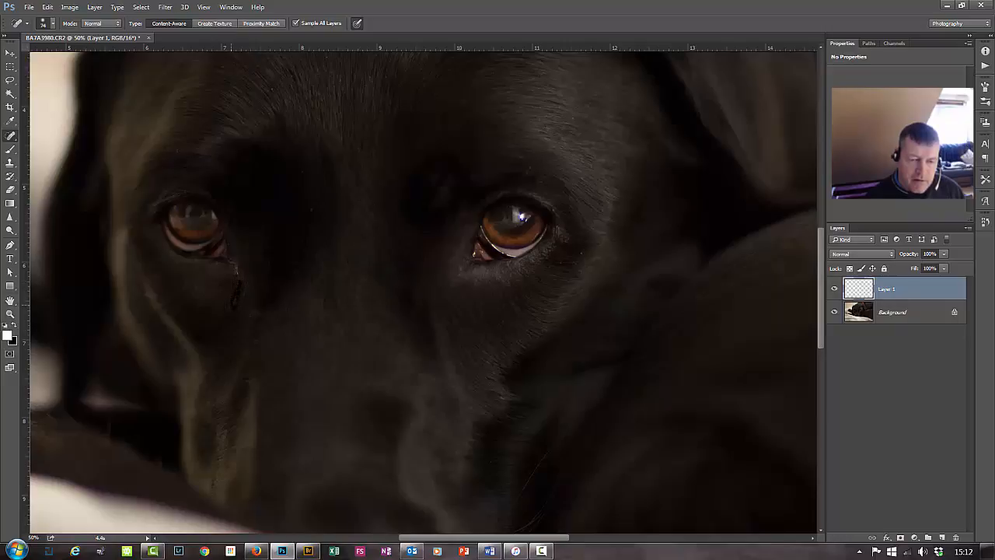
left_click(237, 292)
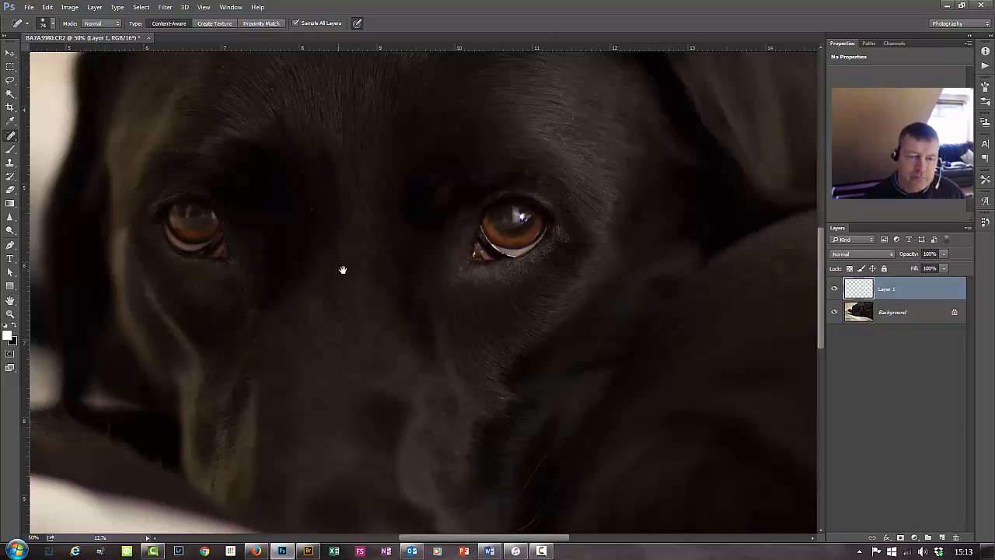
- Heal the small bright specks on the dog's forehead above the eyes and check the rest of the face
scroll(345, 269, "up", 3)
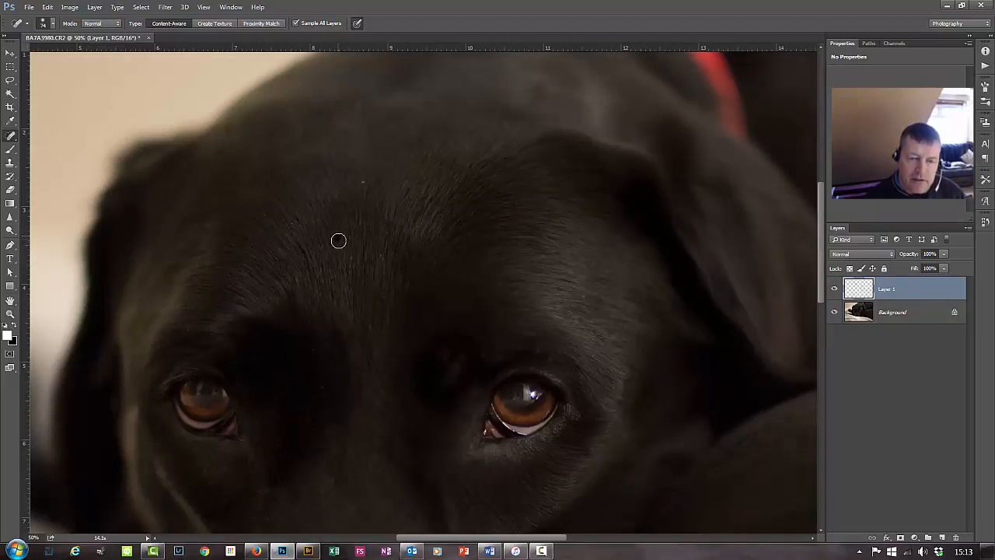
left_click(369, 180)
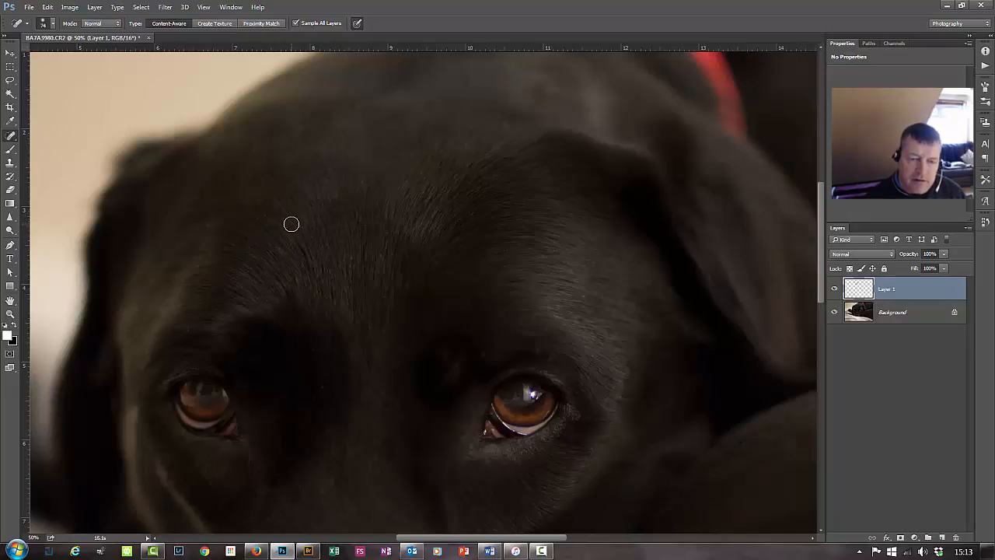
left_click(293, 225)
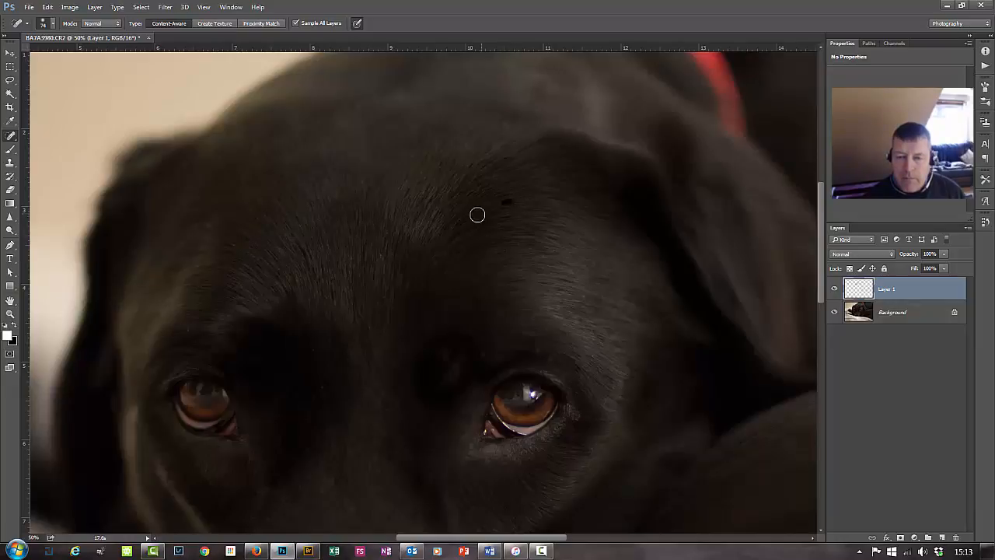
left_click_drag(599, 412, 560, 184)
left_click_drag(368, 312, 554, 218)
left_click_drag(483, 304, 490, 371)
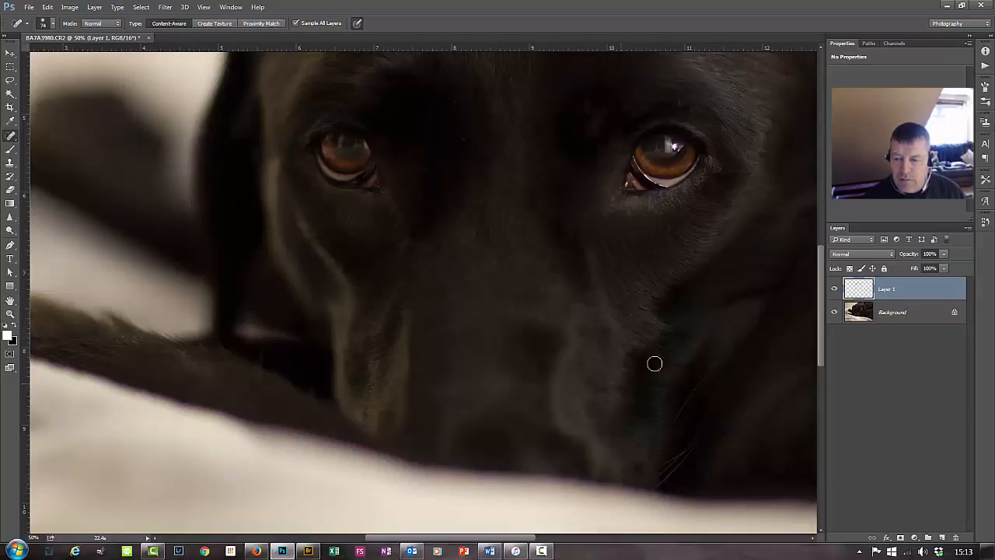
mouse_move(622, 338)
left_mouse_down()
mouse_move(425, 366)
mouse_move(413, 355)
left_mouse_up()
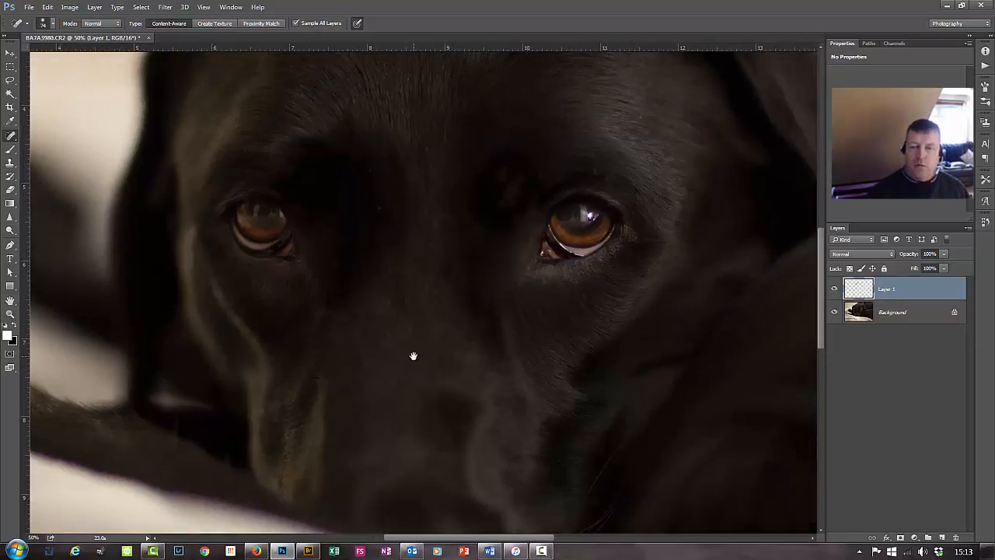
- Compare the photo with and without the healing layer at 33.3% magnification, and merge that layer into the background
key("ctrl+minus")
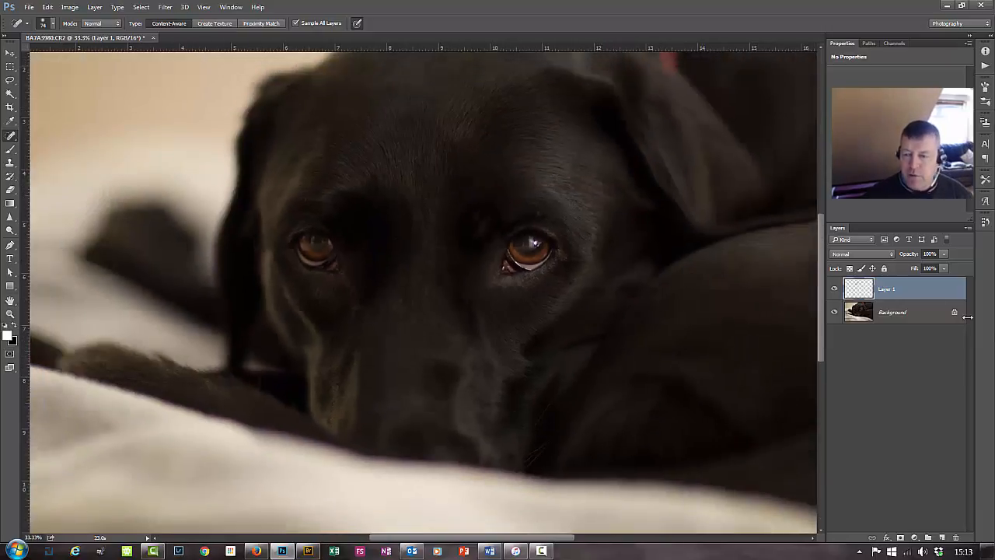
left_click(833, 291)
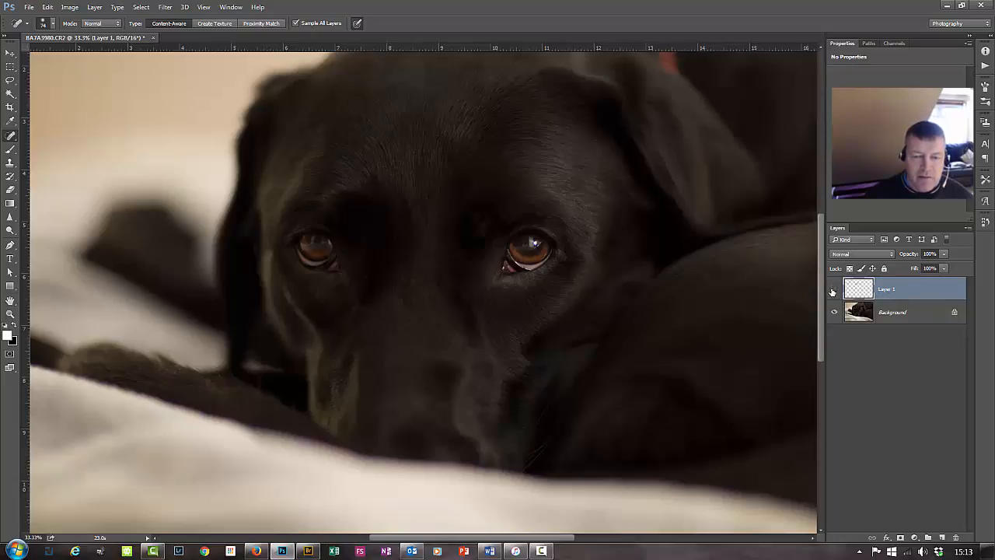
left_click(832, 292)
left_click(831, 292)
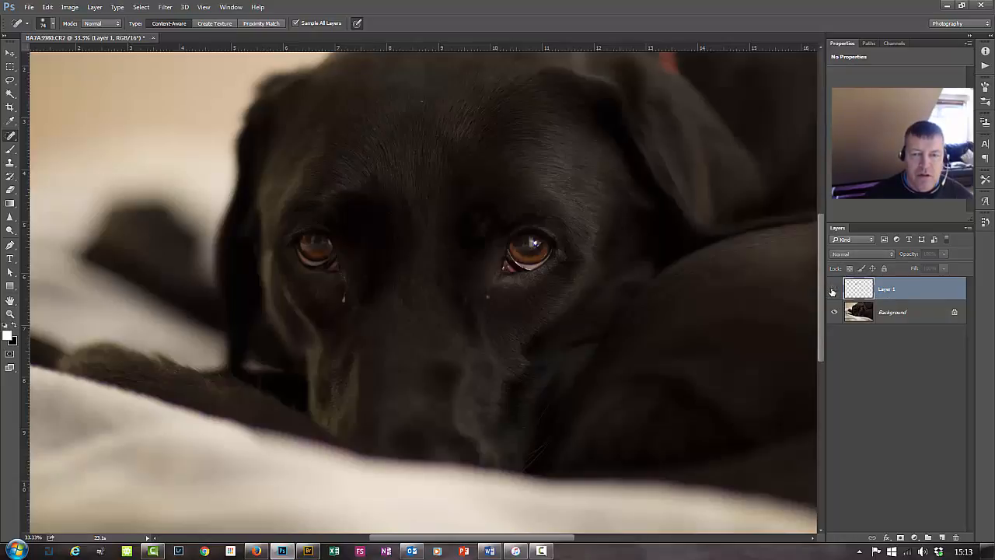
left_click(833, 290)
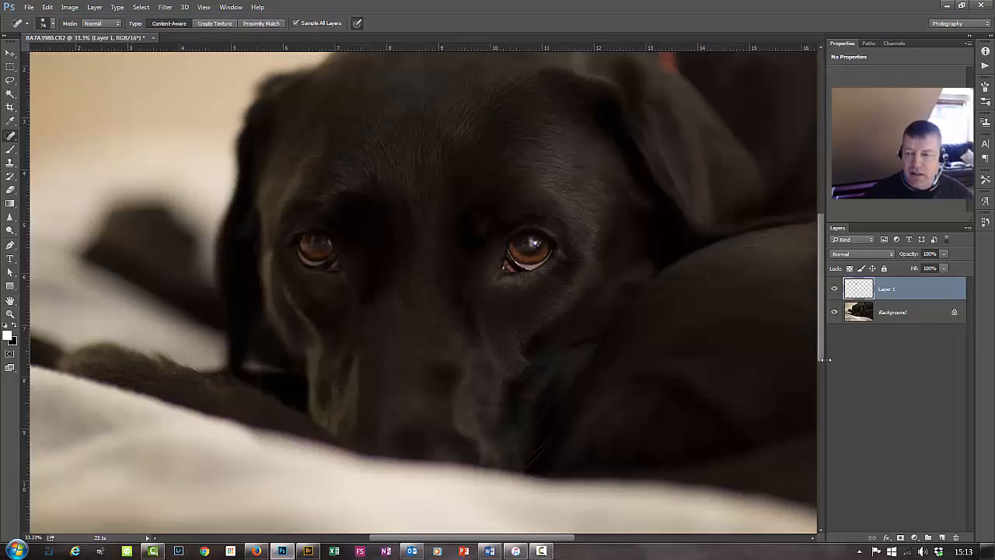
left_click(835, 289)
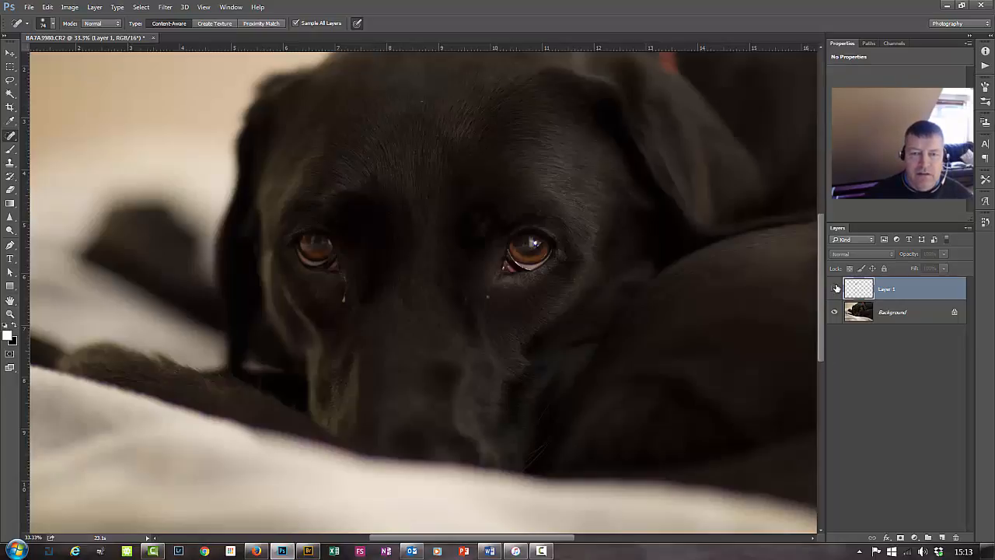
left_click(835, 289)
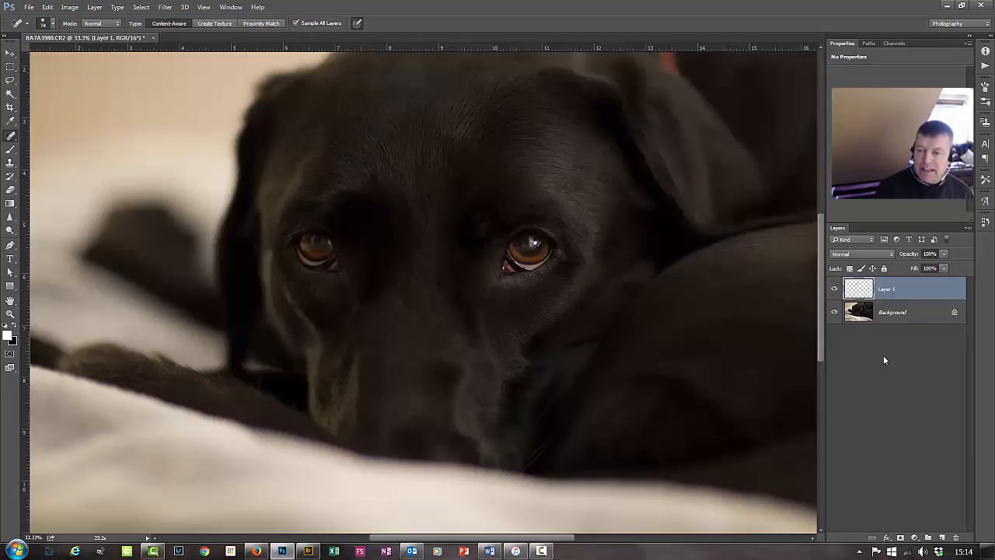
key("Delete")
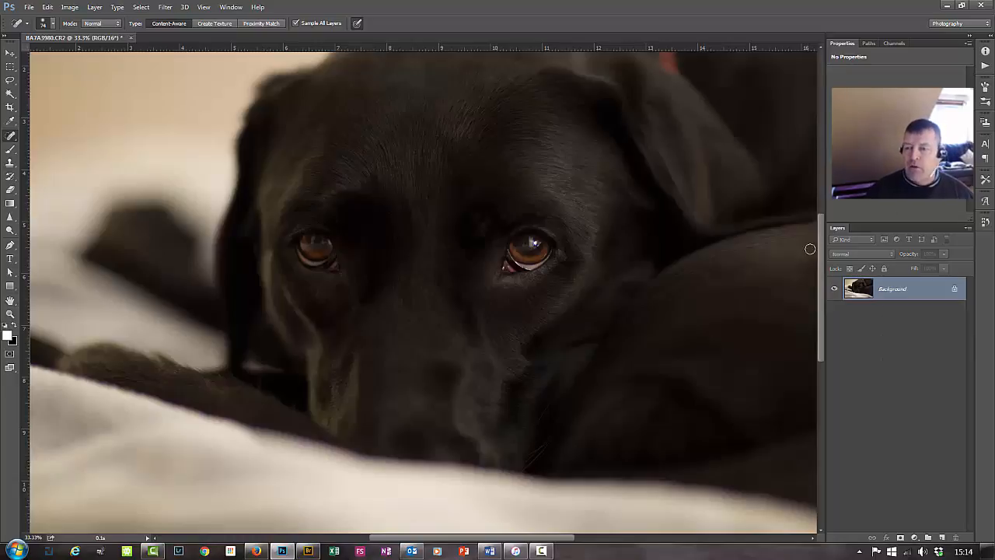
- Add a Curves adjustment layer that strongly brightens the photo, and invert its mask to black
key("ctrl+plus")
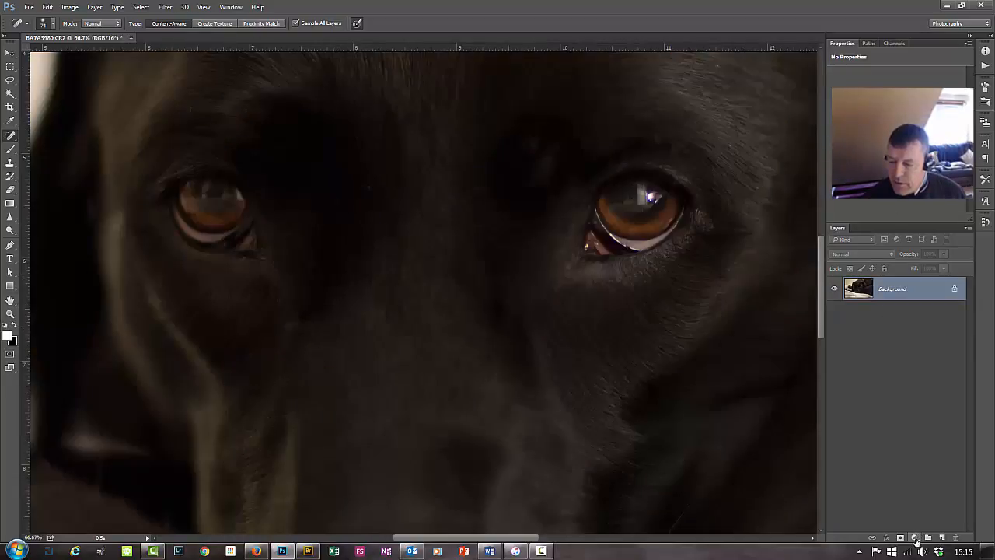
left_click(915, 537)
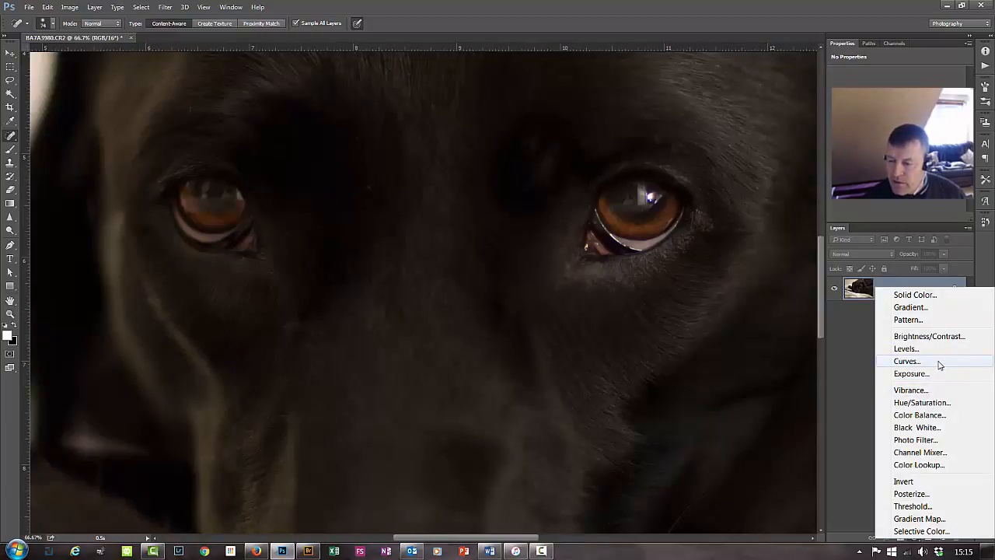
left_click(907, 362)
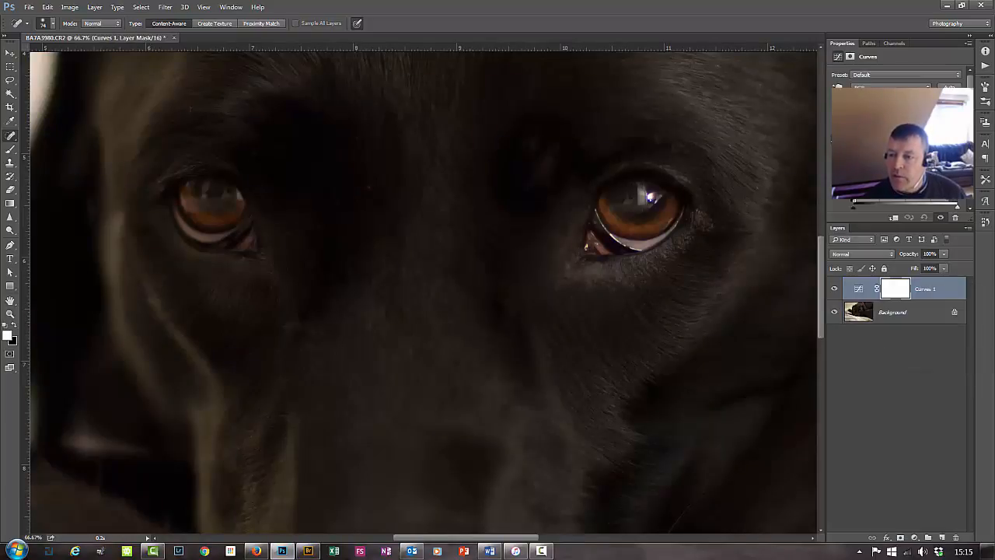
left_click_drag(897, 157, 890, 133)
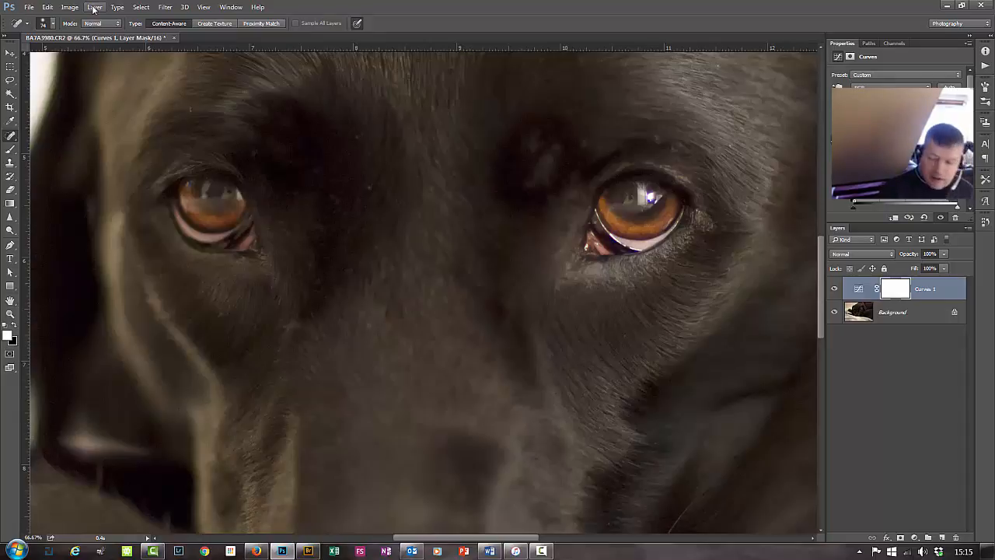
key("ctrl+i")
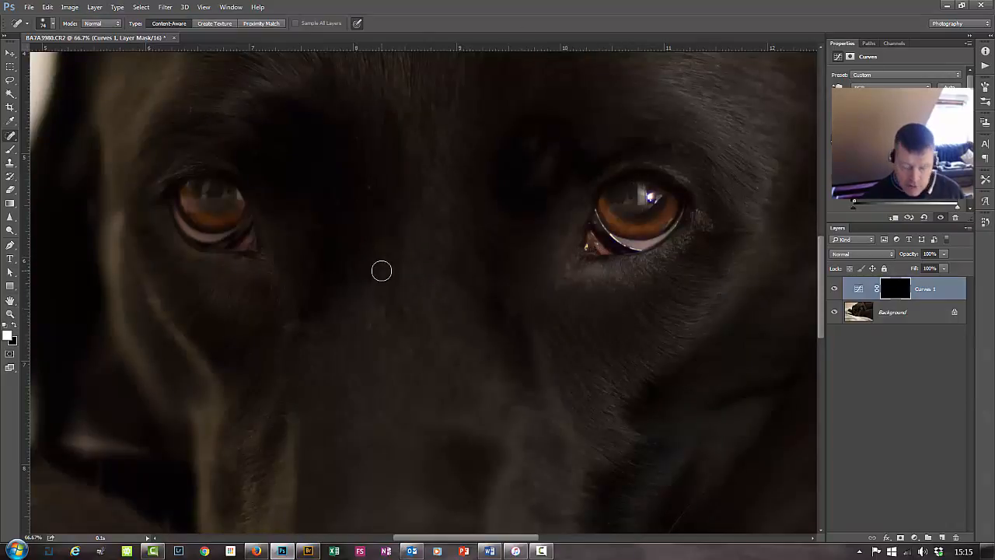
- Choose the Brush tool for painting on the Curves mask, with a 6 px size and 100% flow
key("ctrl+plus")
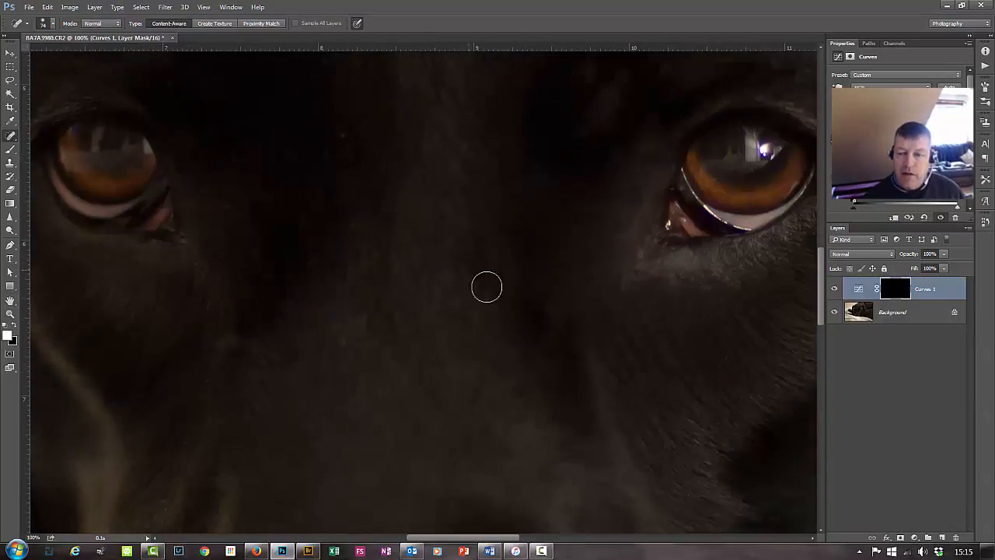
left_click_drag(548, 328, 502, 380)
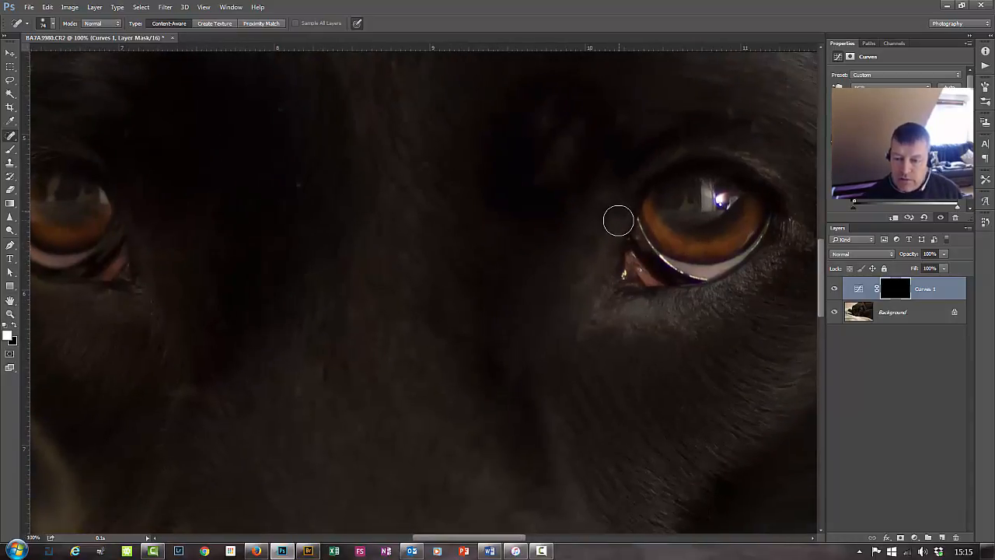
mouse_move(704, 275)
left_mouse_down()
mouse_move(693, 281)
mouse_move(688, 315)
mouse_move(680, 287)
left_mouse_up()
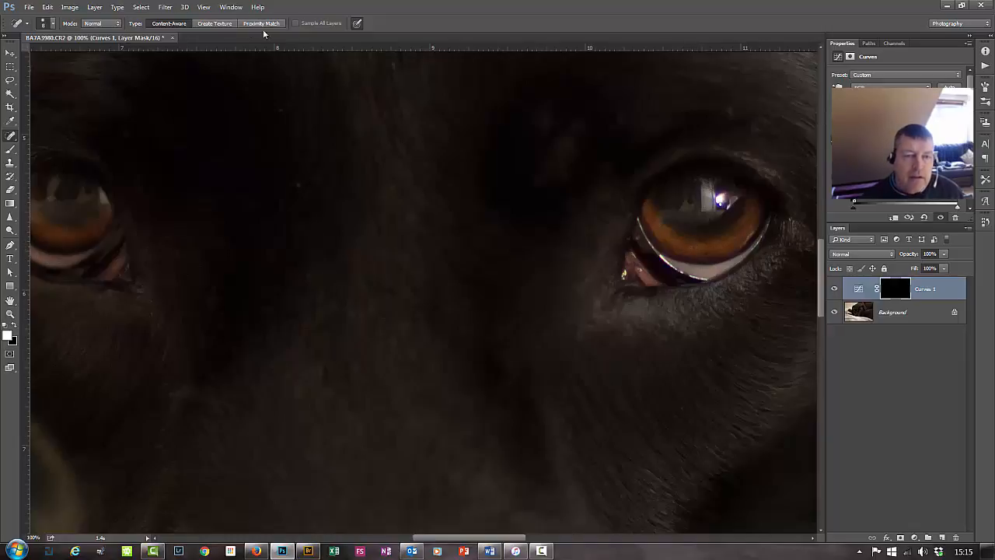
key("b")
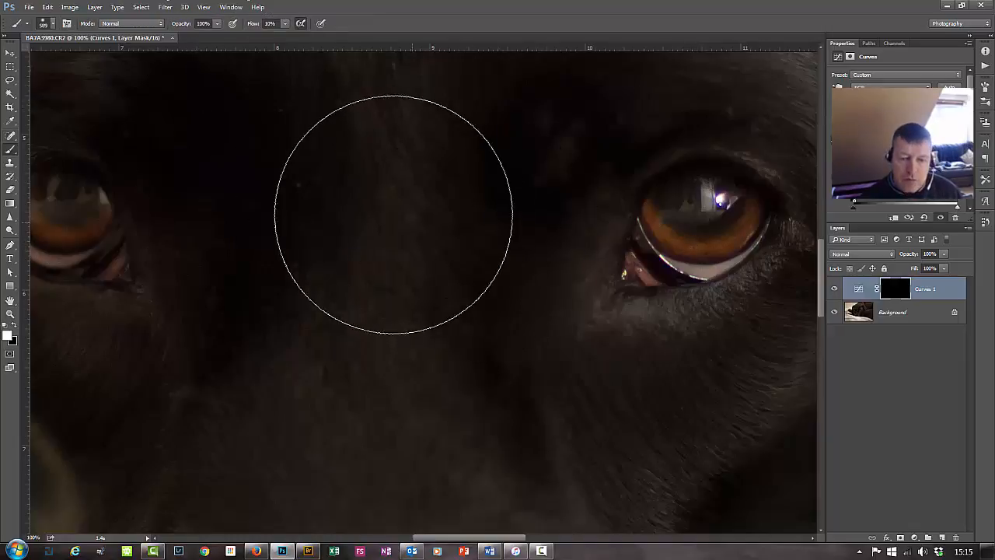
right_click(566, 248, "alt")
mouse_move(481, 260)
left_mouse_down()
mouse_move(422, 275)
mouse_move(414, 305)
left_mouse_up()
left_click_drag(668, 241, 666, 246)
right_click(683, 241)
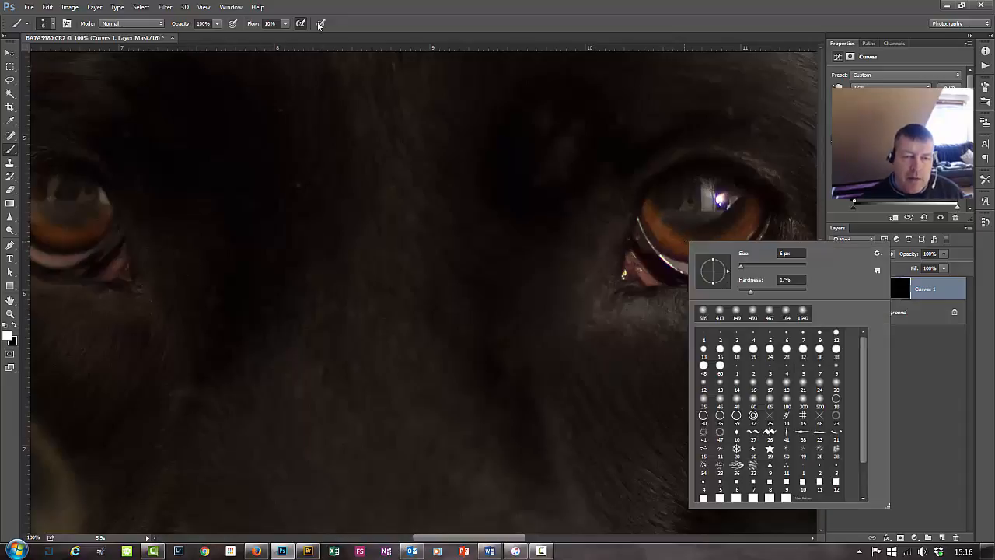
left_click(283, 29)
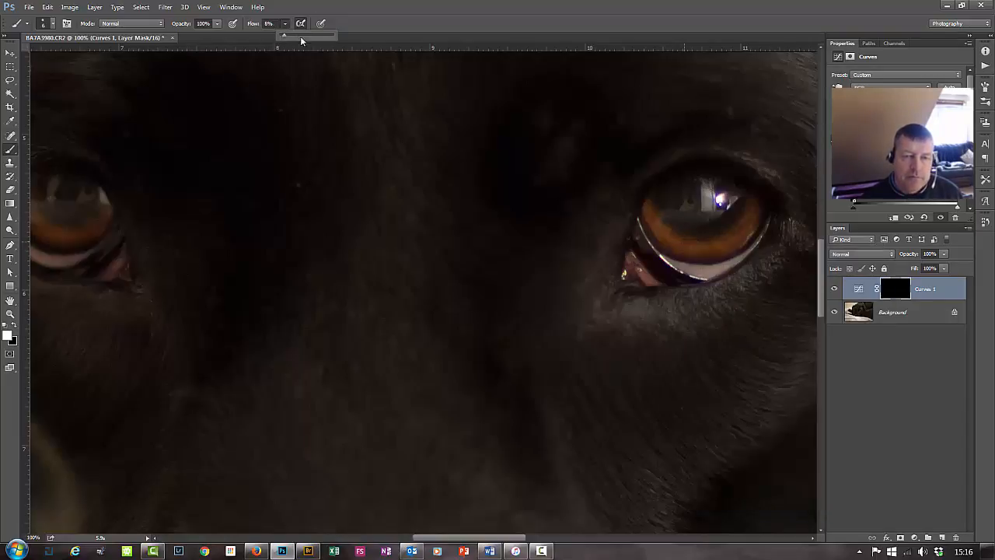
left_click_drag(285, 36, 354, 55)
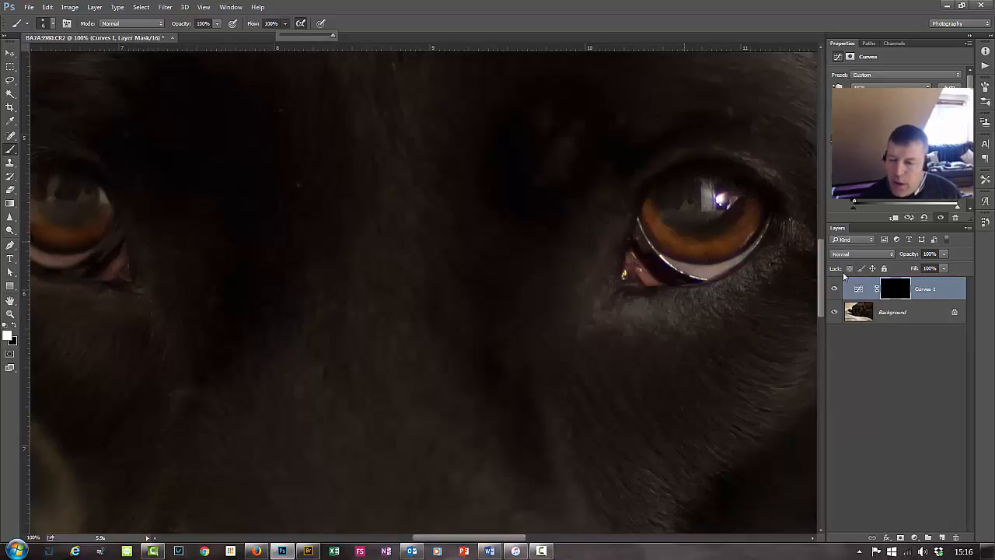
- Paint fine white strokes on the Curves mask across the lower iris of both eyes to brighten them
left_click(701, 245)
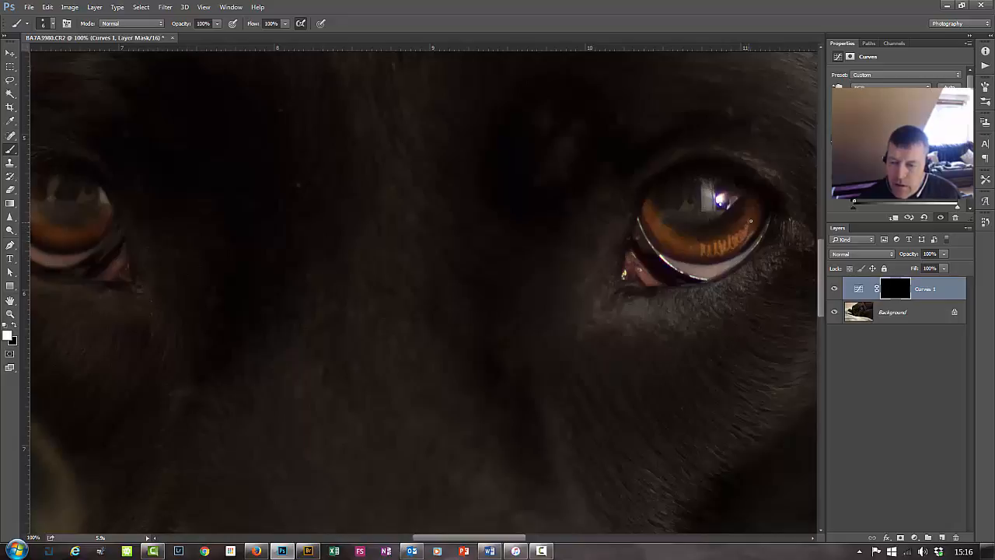
mouse_move(699, 246)
left_mouse_down()
mouse_move(682, 250)
mouse_move(660, 229)
left_mouse_up()
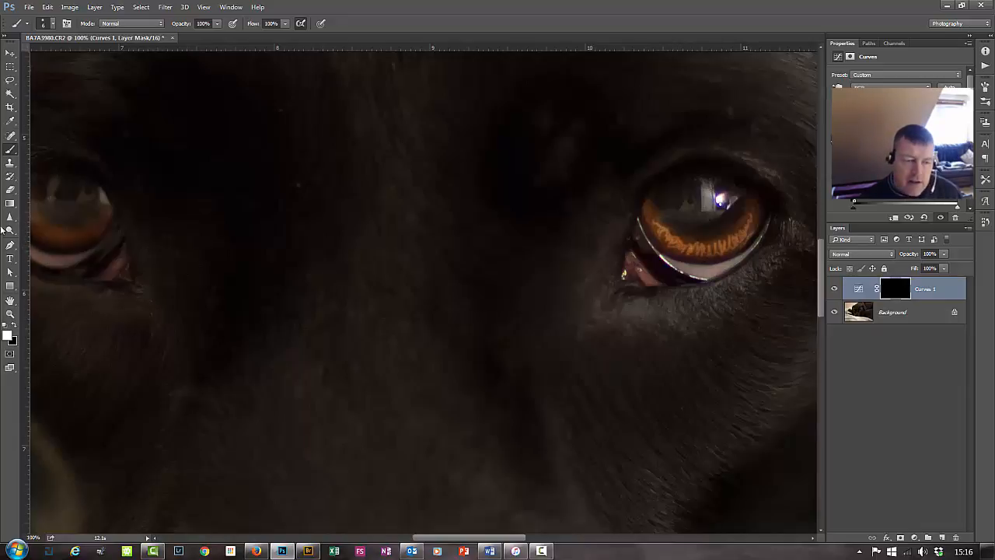
left_click_drag(303, 236, 344, 236)
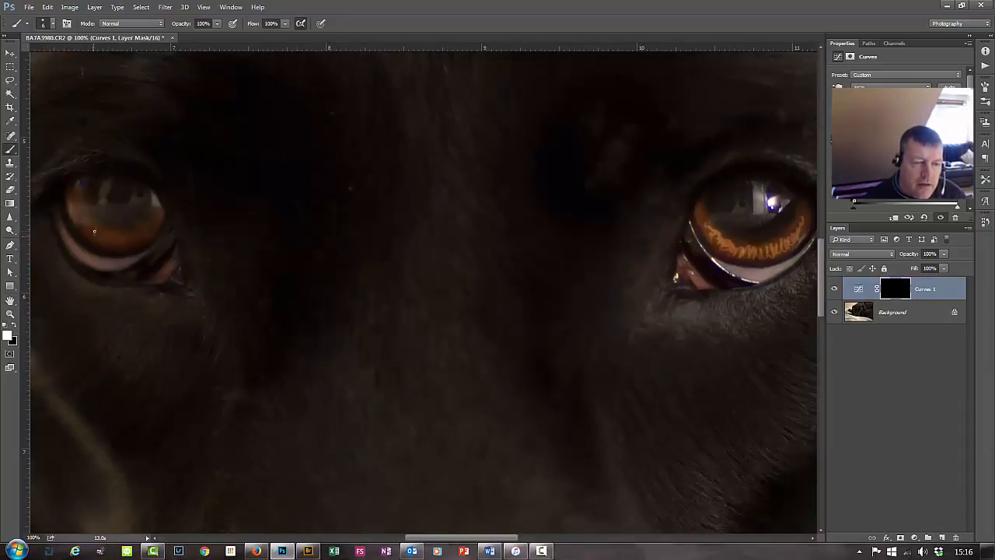
left_click_drag(94, 230, 97, 235)
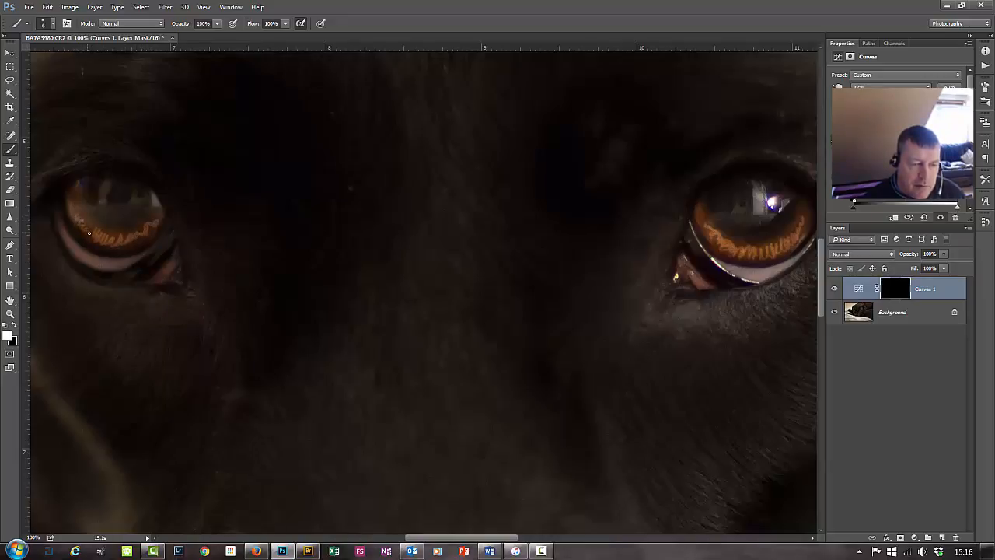
key("space")
left_click_drag(660, 339, 638, 342)
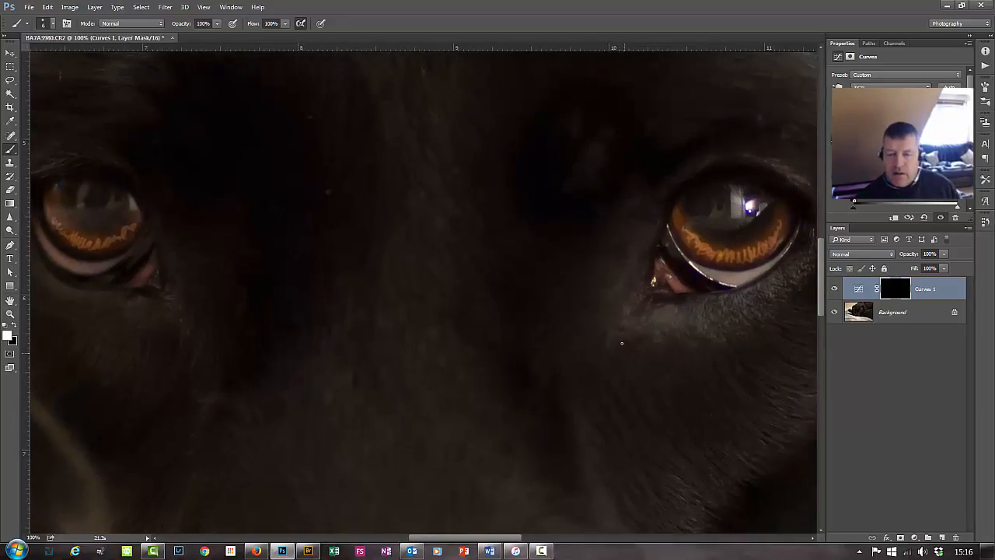
- Soften the painted strokes on the Curves mask with a Gaussian Blur of 3.0 pixels radius
key("ctrl+minus")
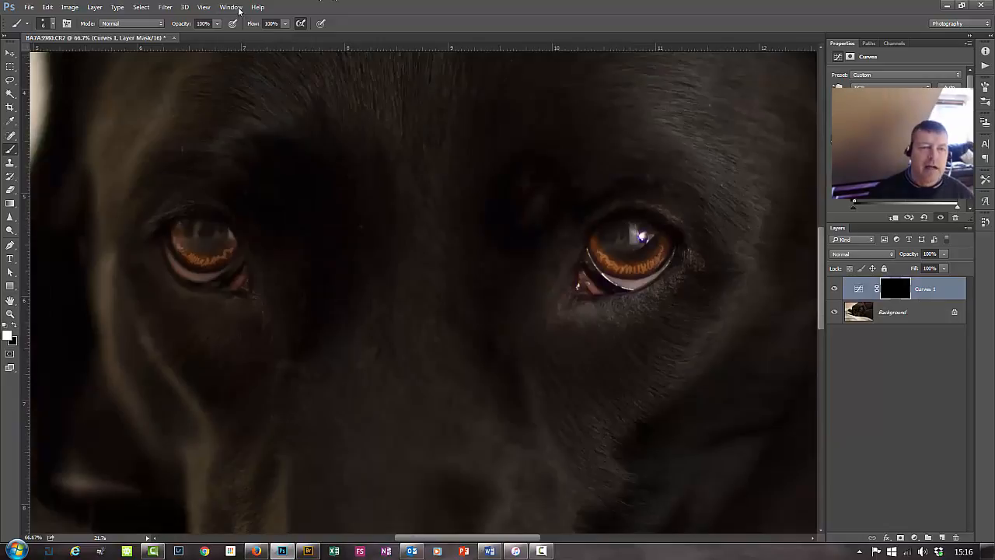
left_click(165, 8)
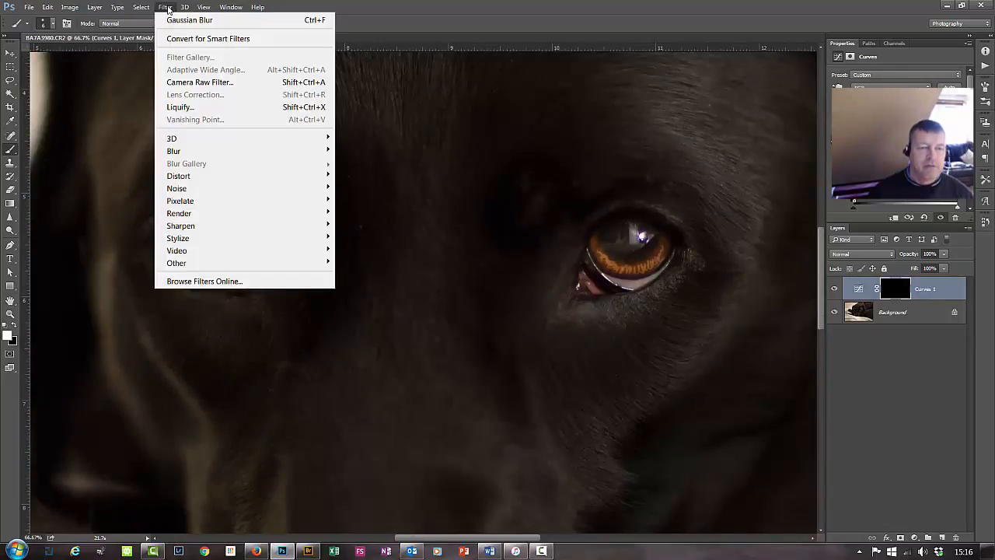
mouse_move(190, 154)
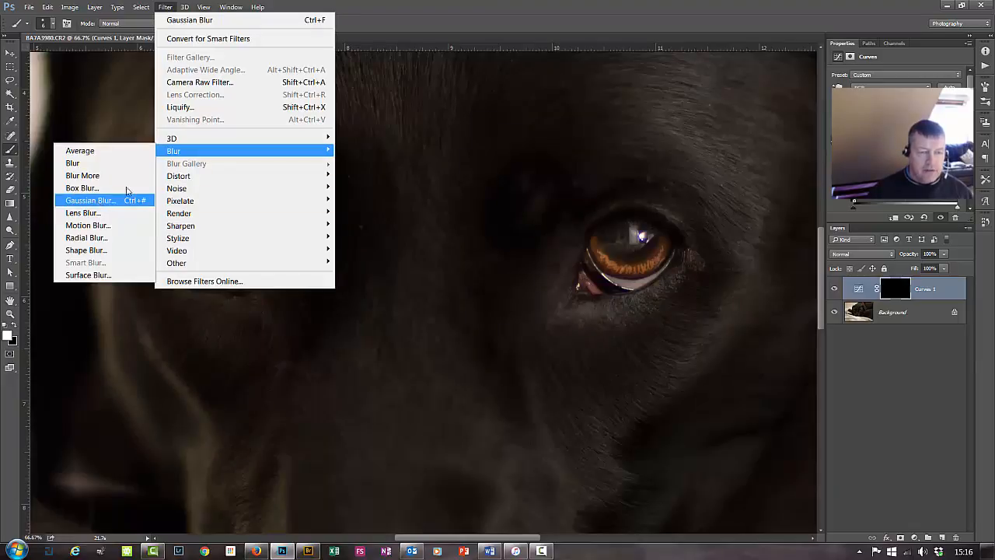
left_click(504, 20)
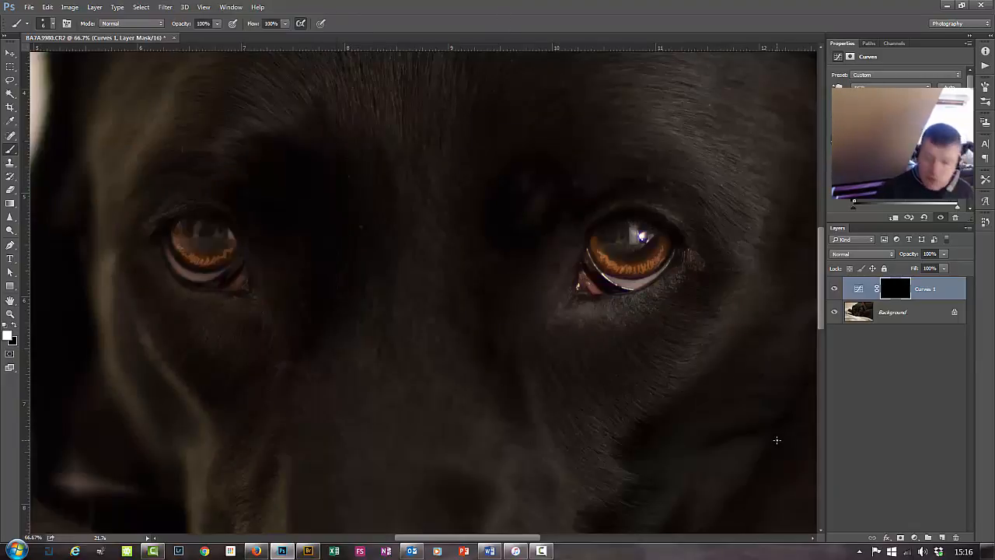
key("ctrl+alt+f")
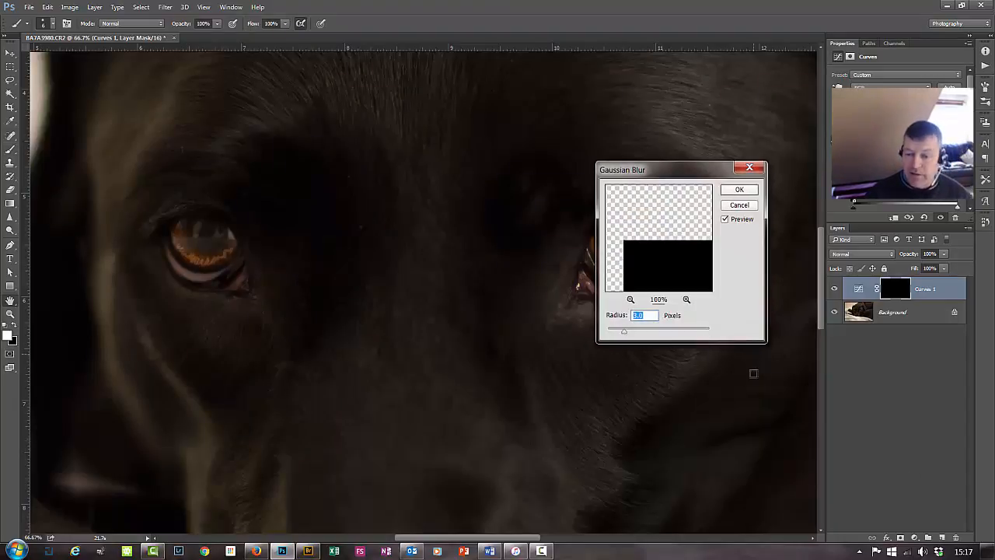
left_click_drag(673, 170, 463, 153)
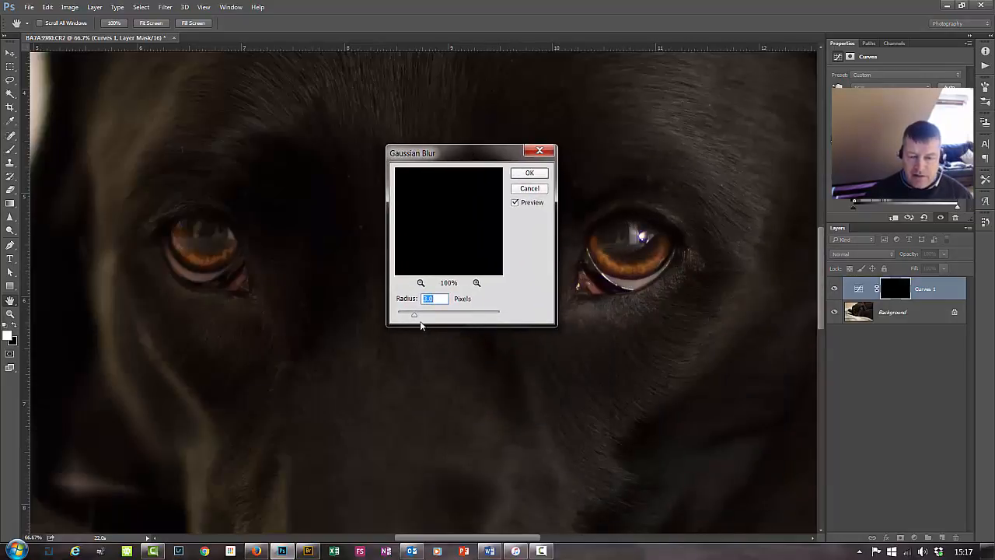
left_click(538, 173)
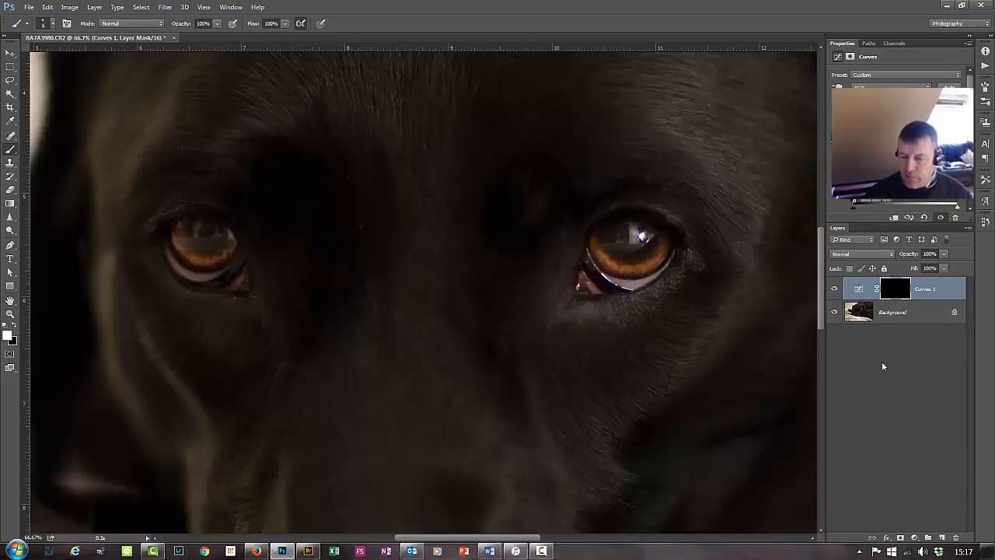
- Add a second Curves adjustment layer that tints the photo a strong warm orange, and invert its mask to black
left_click(915, 537)
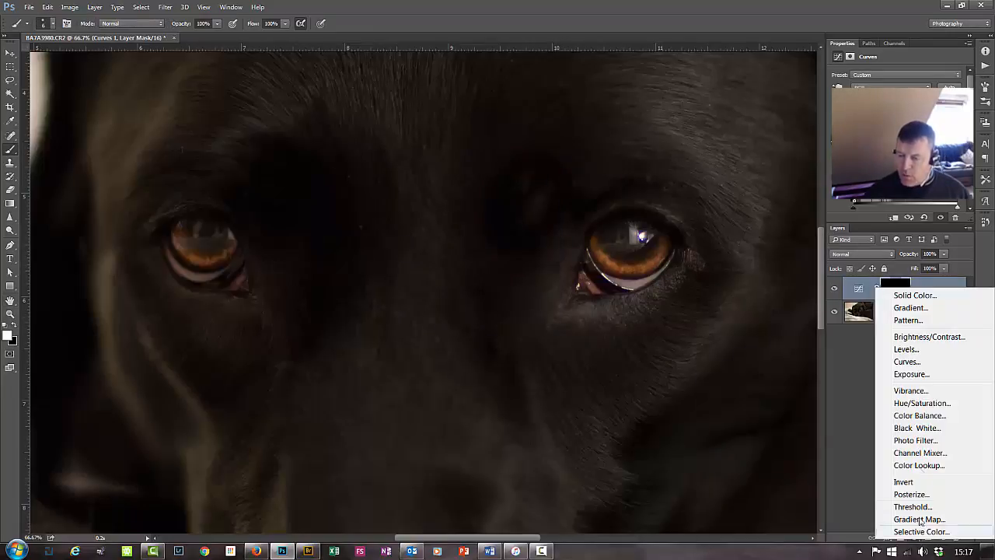
left_click(907, 361)
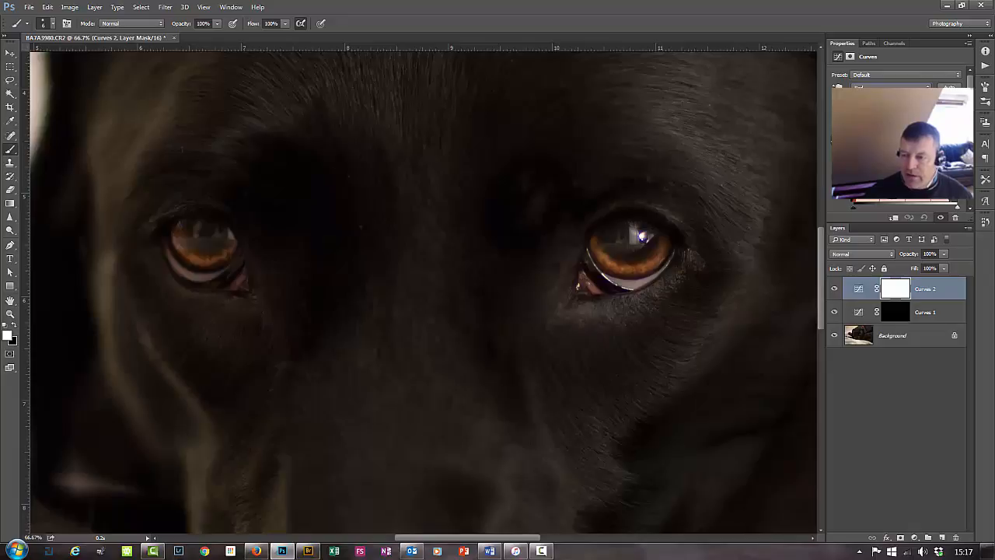
left_click_drag(906, 148, 899, 133)
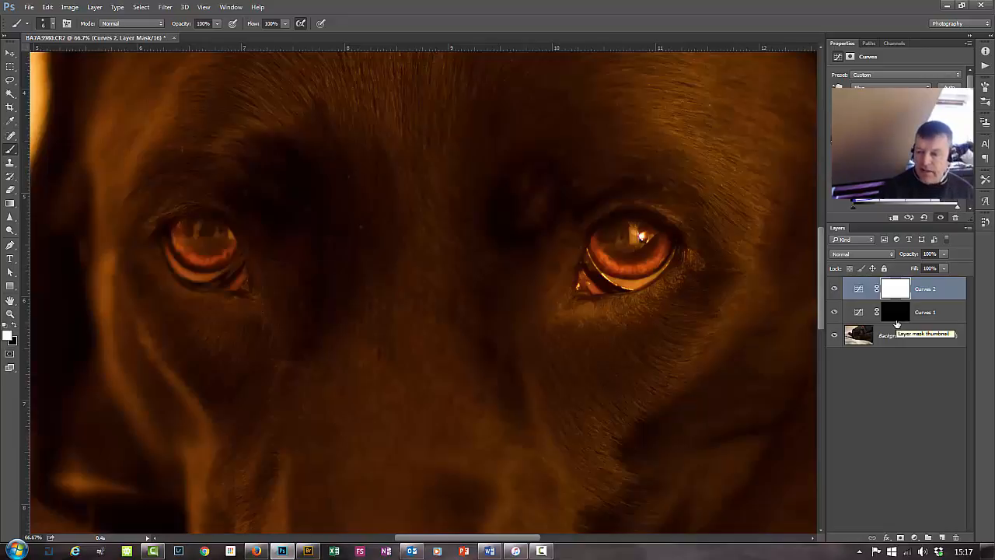
key("ctrl+i")
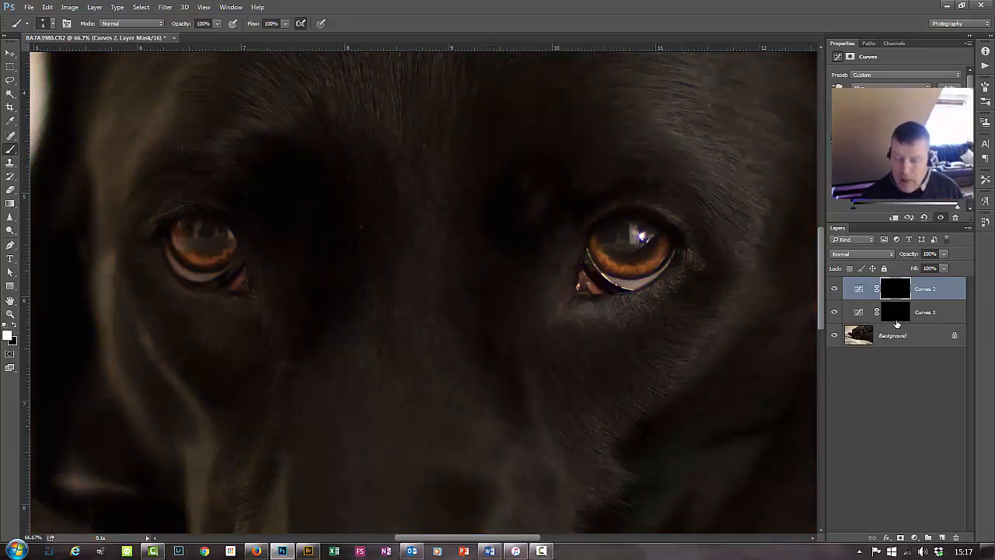
- Paint fine white strokes on the second Curves mask across the lower iris of both eyes to warm their colour
key("ctrl+plus")
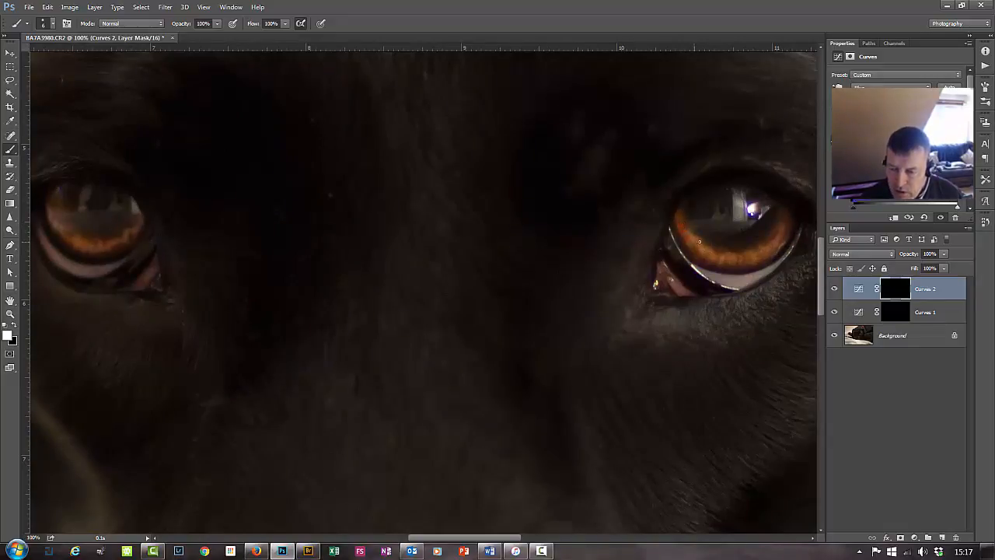
left_click_drag(700, 241, 712, 252)
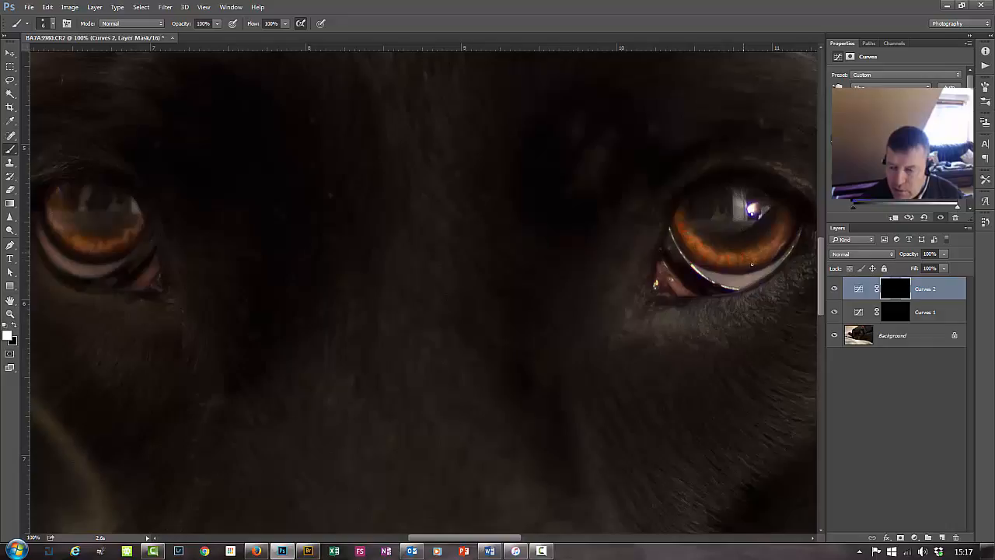
left_click_drag(784, 234, 790, 217)
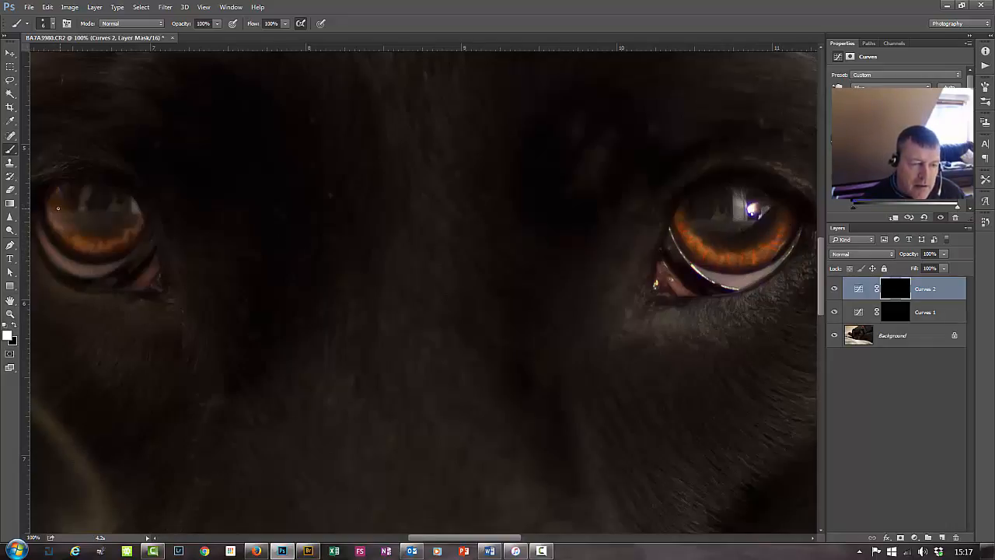
left_click_drag(77, 238, 93, 245)
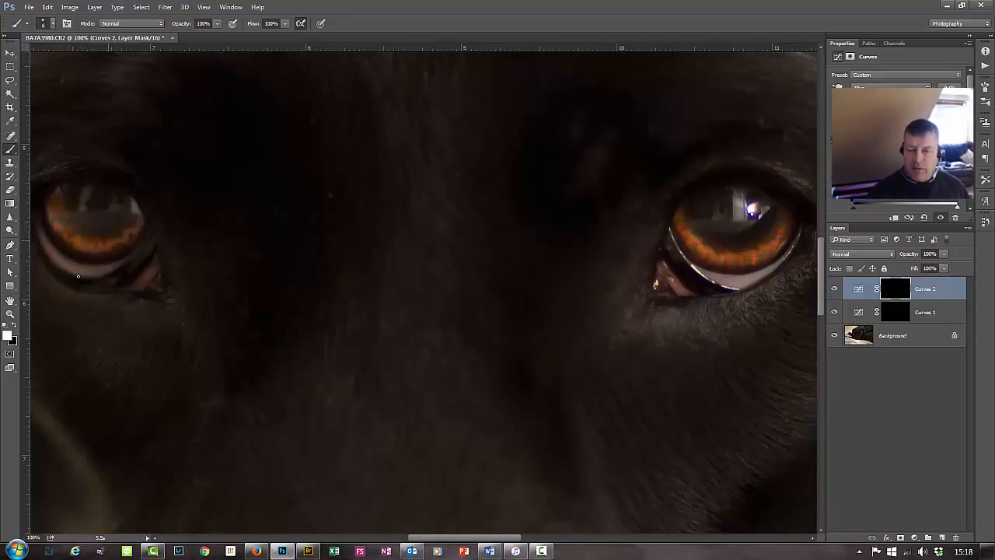
- Apply a Gaussian Blur of 3.0 pixels radius to the second Curves layer's mask
key("ctrl+minus")
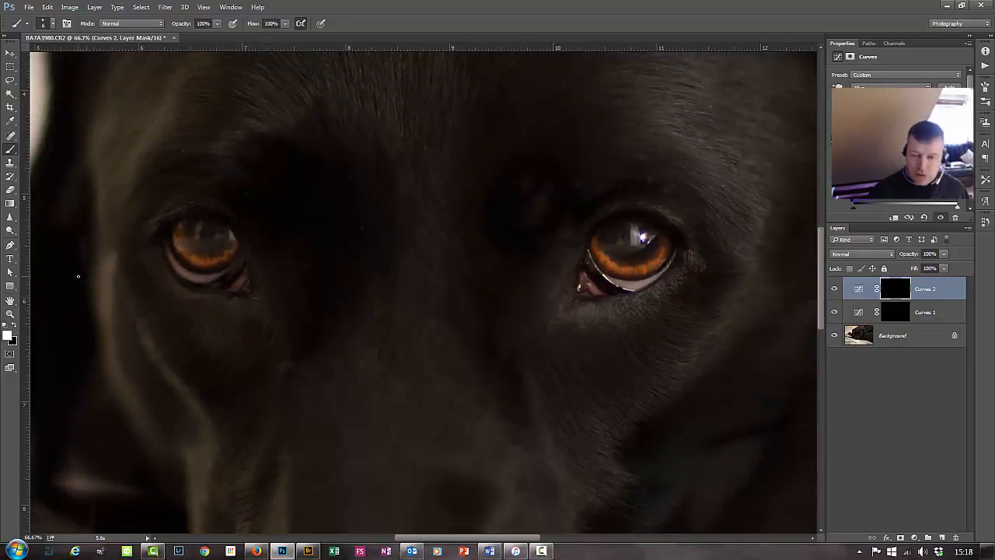
key("ctrl+alt+f")
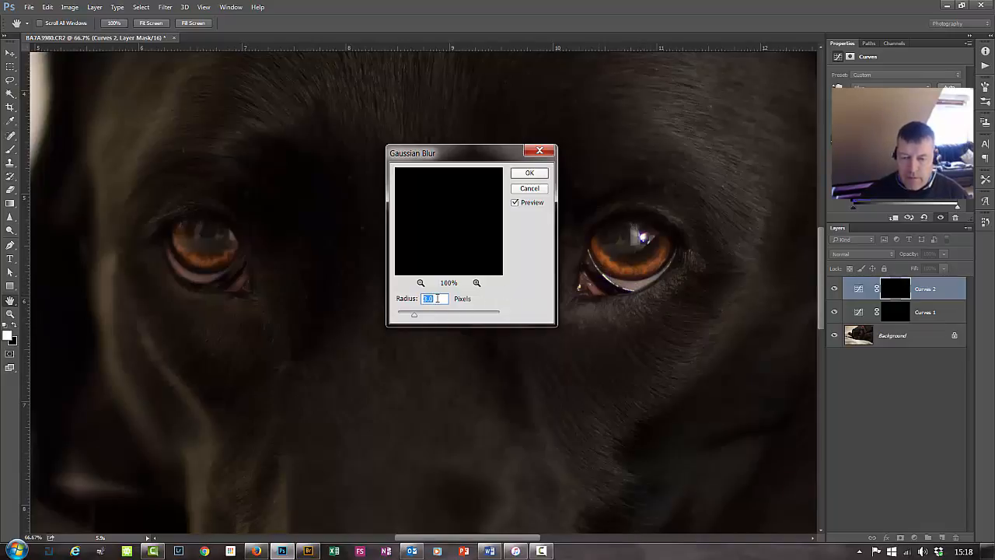
left_click(529, 172)
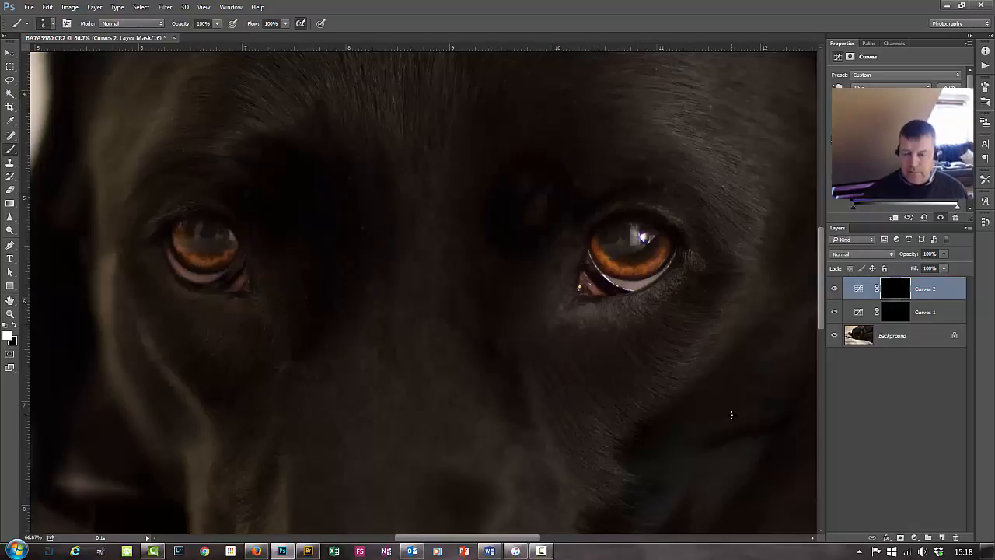
- Compare the eye with the brighter iris reflection with and without the two Curves layers at 200% magnification
key("ctrl+plus")
key("ctrl+plus")
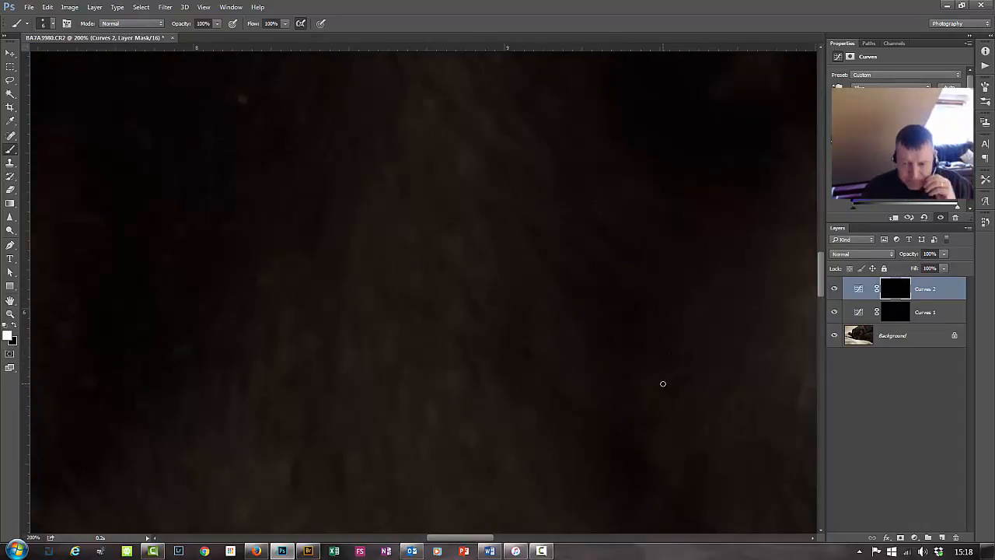
left_click_drag(589, 373, 242, 344)
left_click_drag(684, 274, 520, 379)
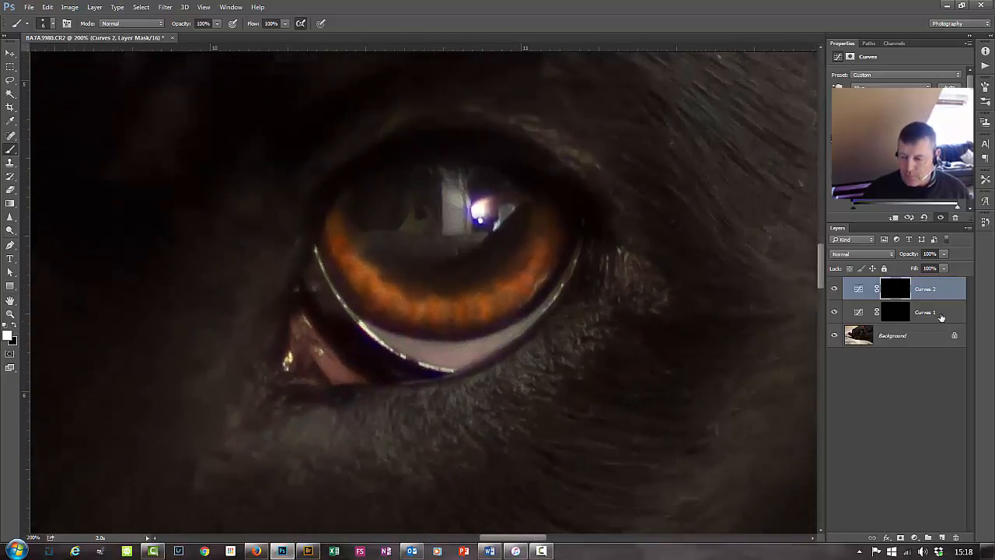
left_click(911, 342)
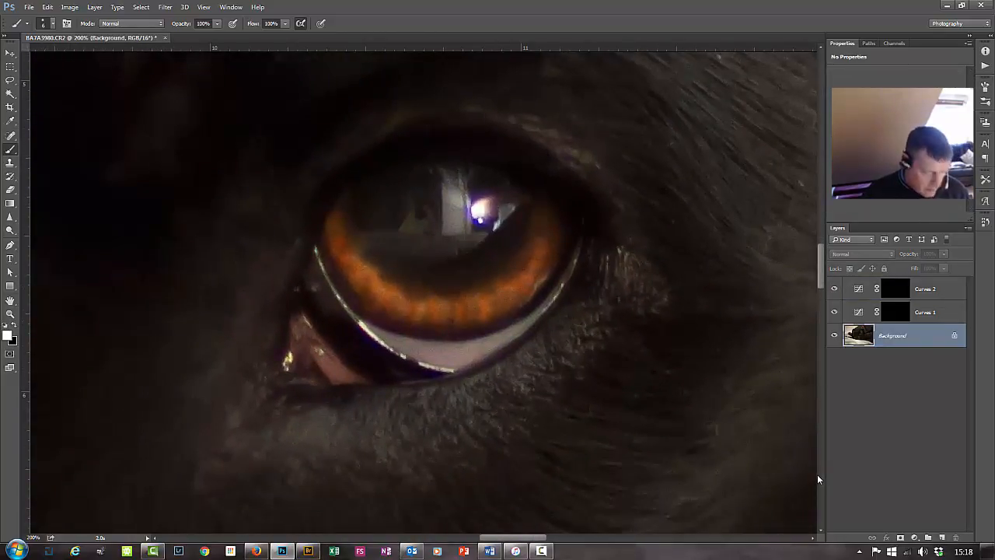
left_click(834, 336, "alt")
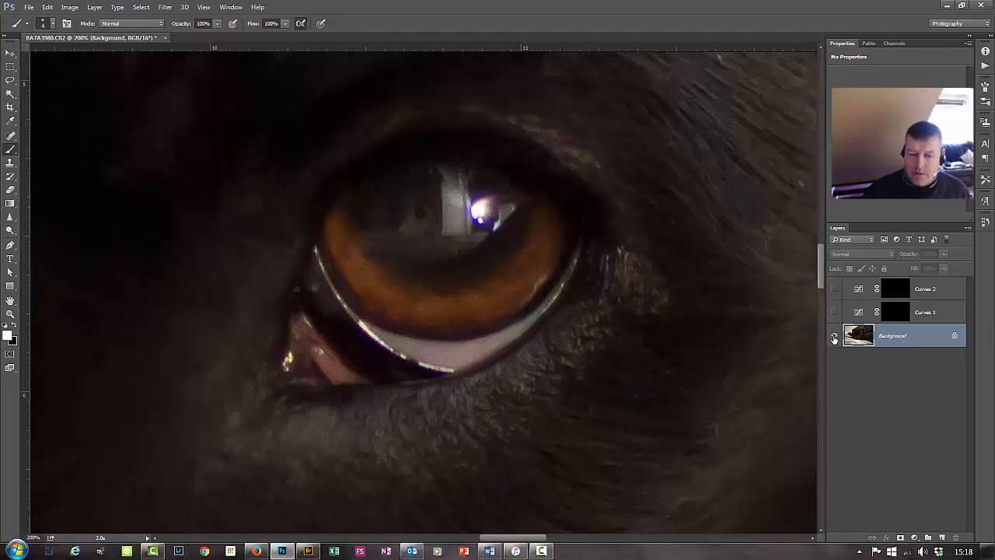
left_click(834, 336, "alt")
left_click(834, 336, "alt")
left_click(834, 336, "alt")
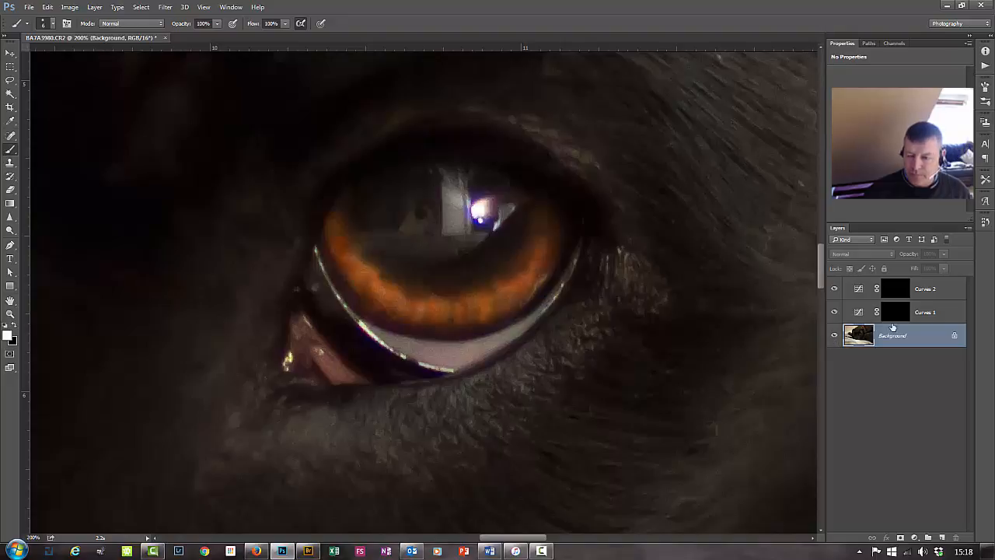
- Blur the mask of the Curves 2 layer again with Gaussian Blur, using a slightly larger radius
left_click(923, 311)
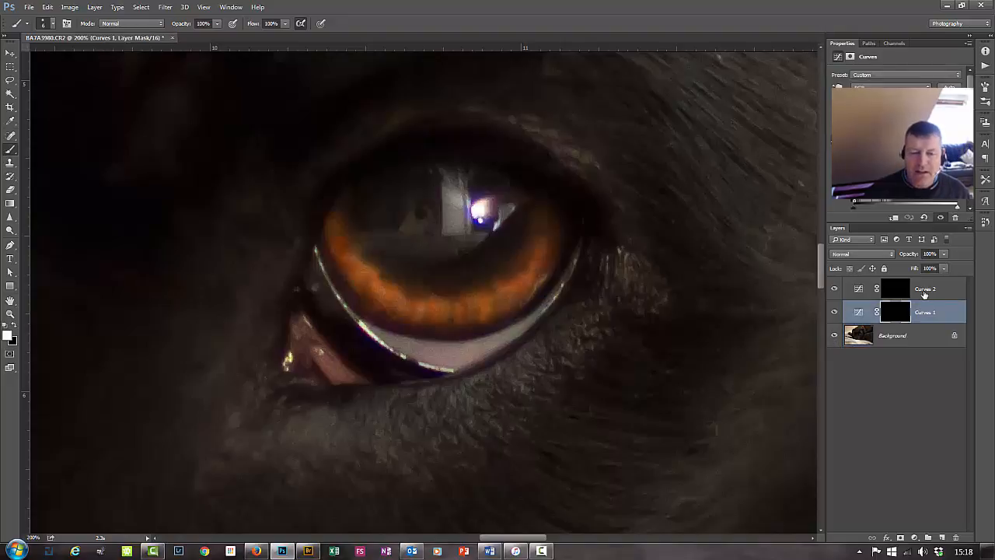
left_click(929, 286)
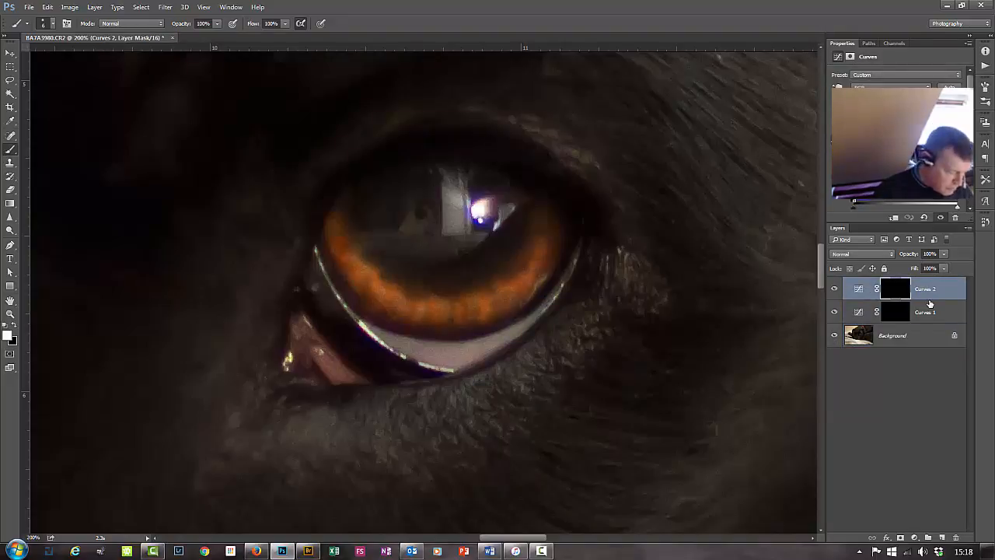
key("ctrl+alt+f")
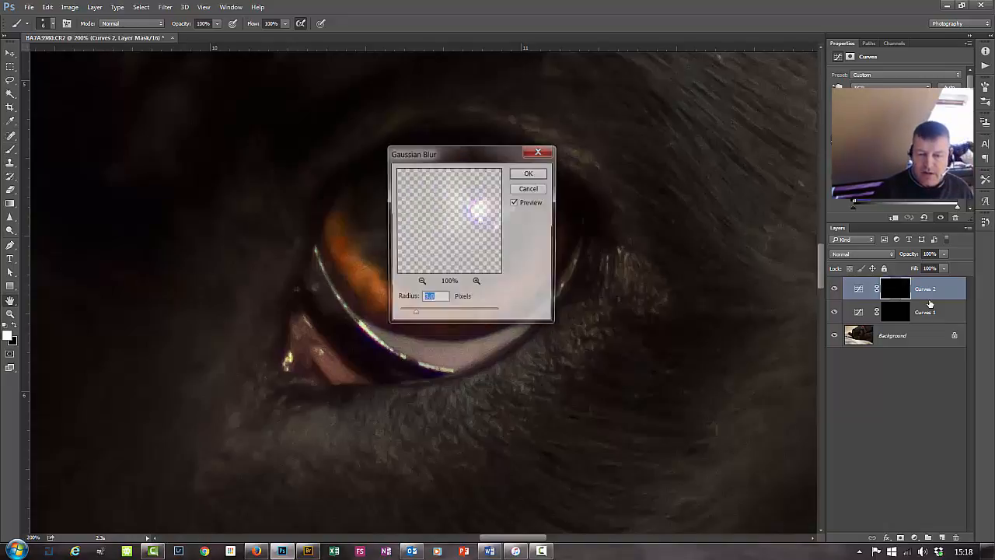
left_click_drag(499, 153, 705, 108)
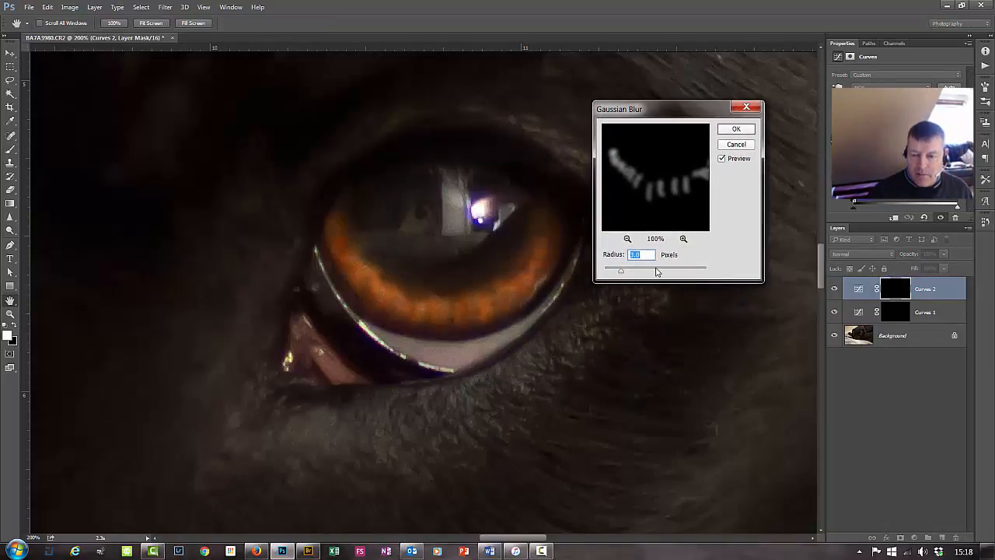
left_click_drag(622, 272, 633, 273)
left_click(735, 129)
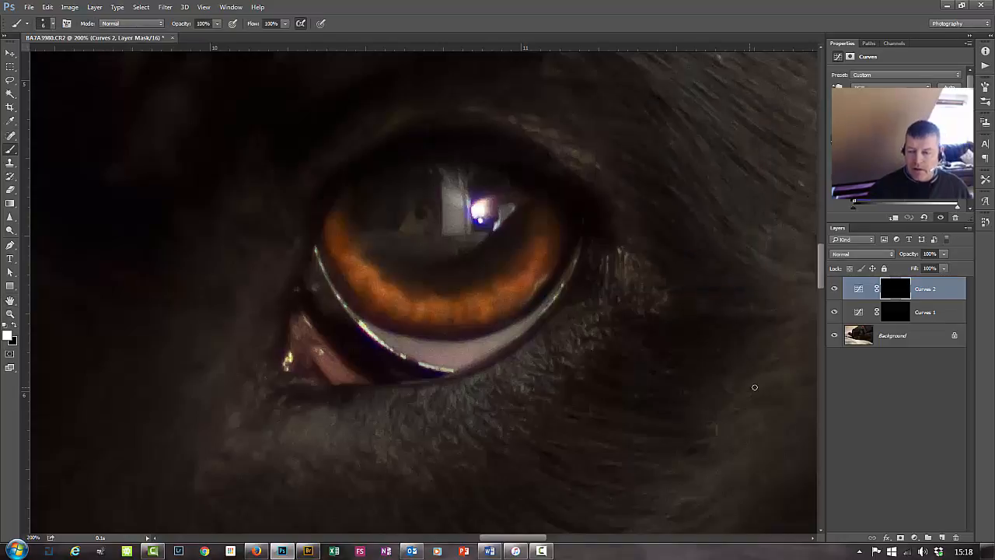
- Group the two Curves layers and lower the group's opacity to 82%, judging the whole face at 33.3% magnification
key("ctrl+minus")
key("ctrl+minus")
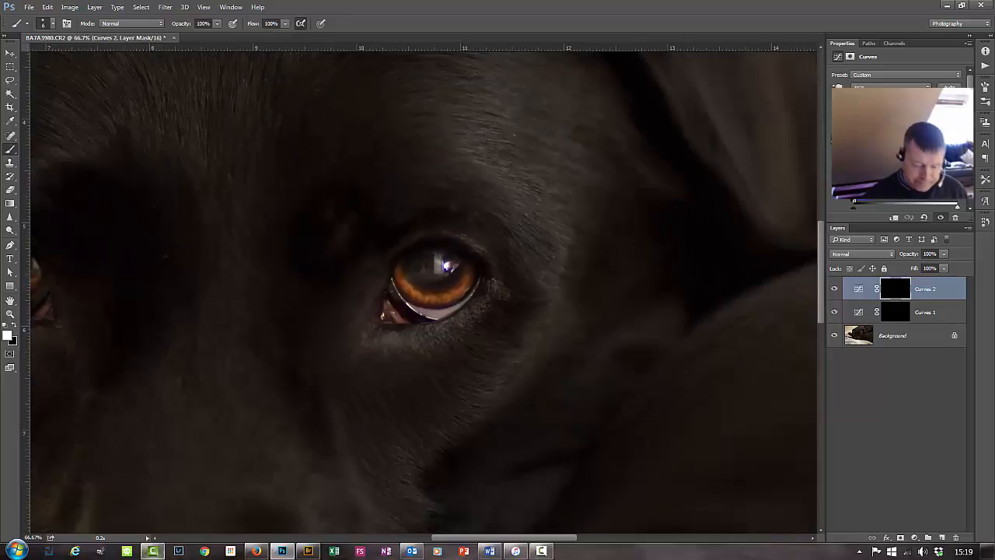
key("ctrl+minus")
key("ctrl+minus")
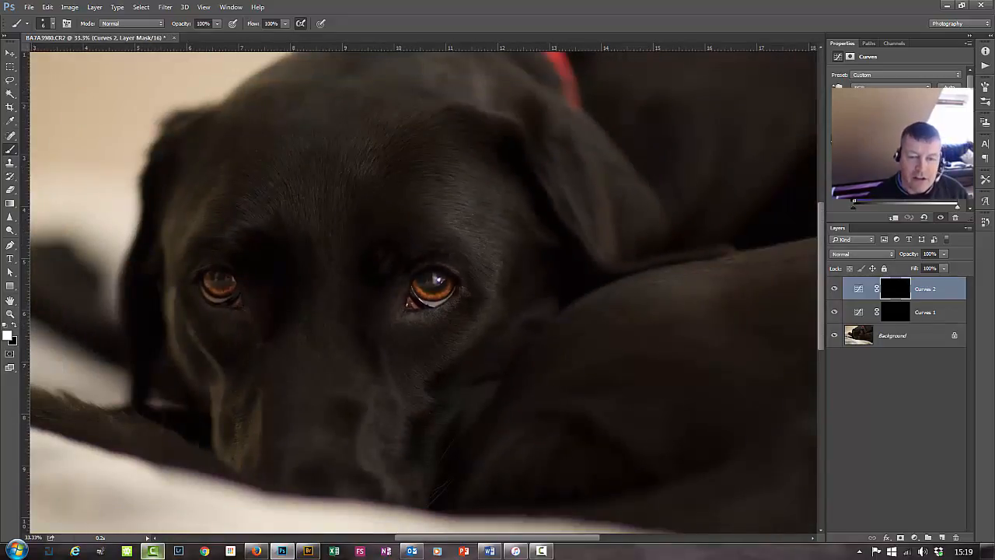
left_click_drag(373, 371, 515, 428)
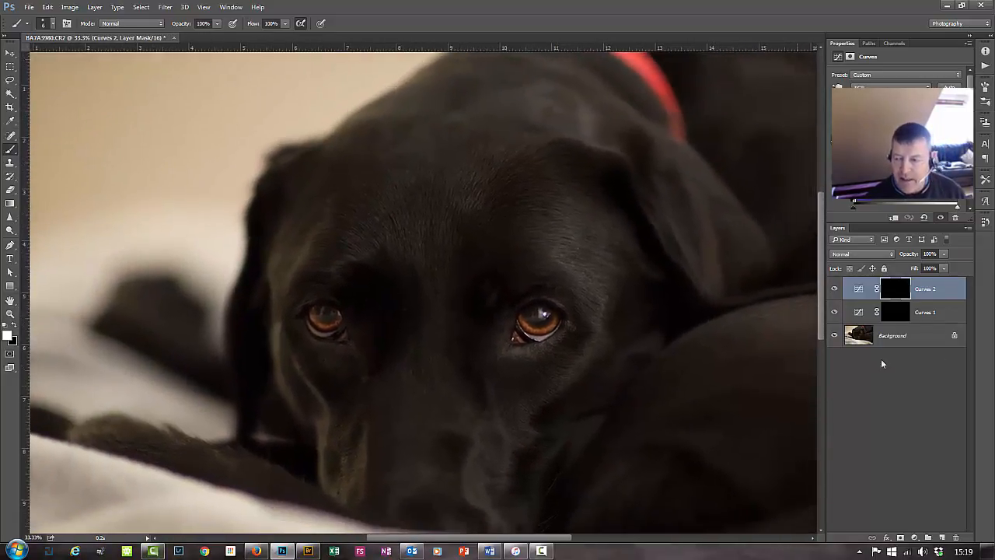
left_click(942, 312, "shift")
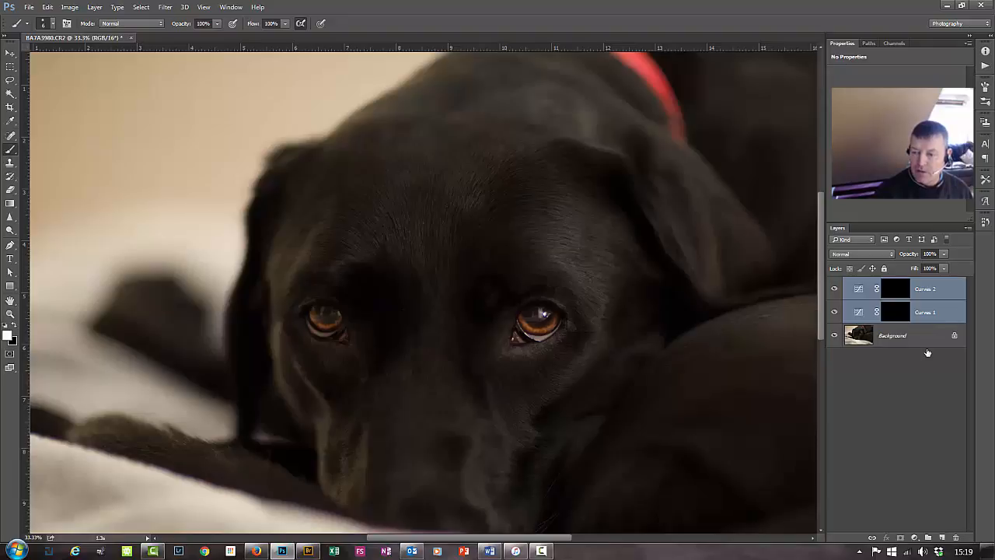
key("ctrl+g")
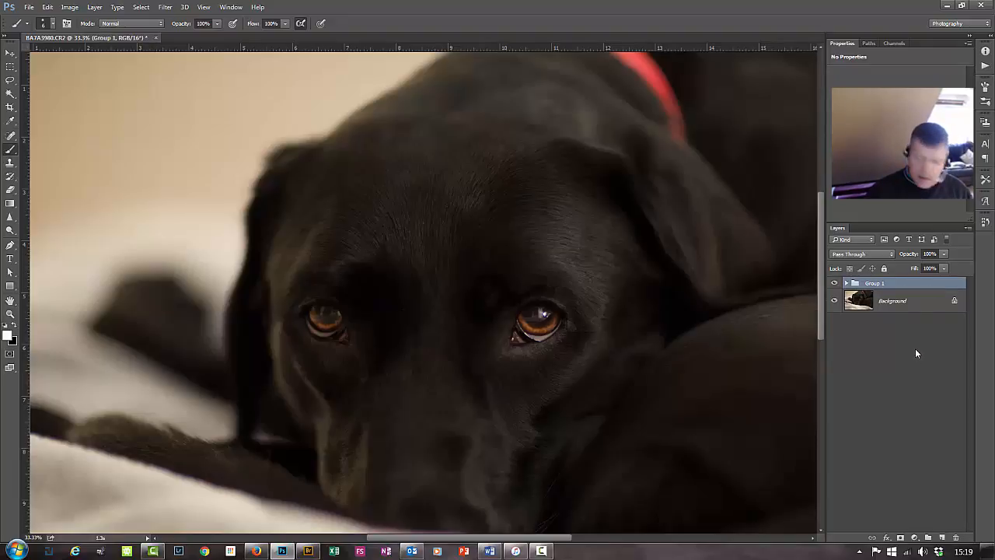
left_click(944, 257)
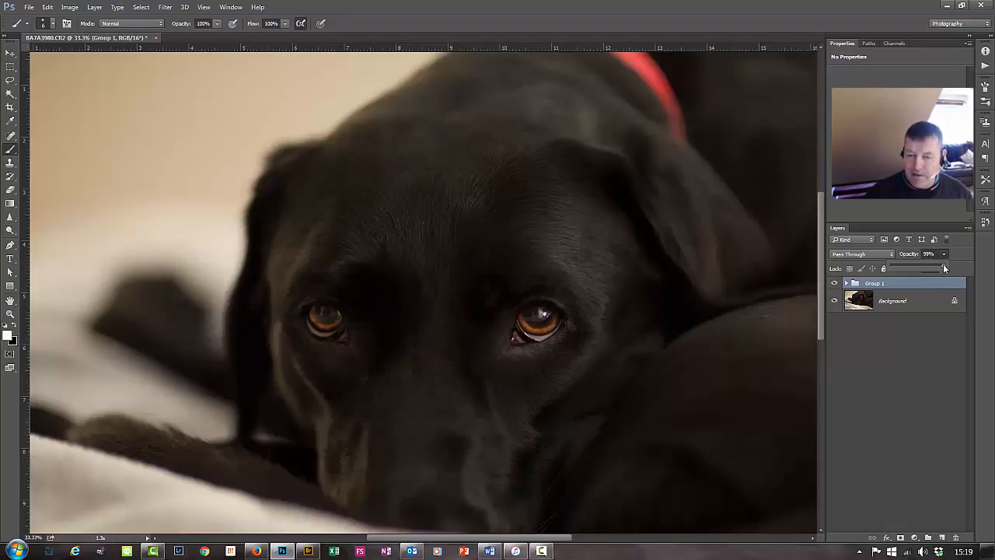
left_click_drag(944, 269, 838, 274)
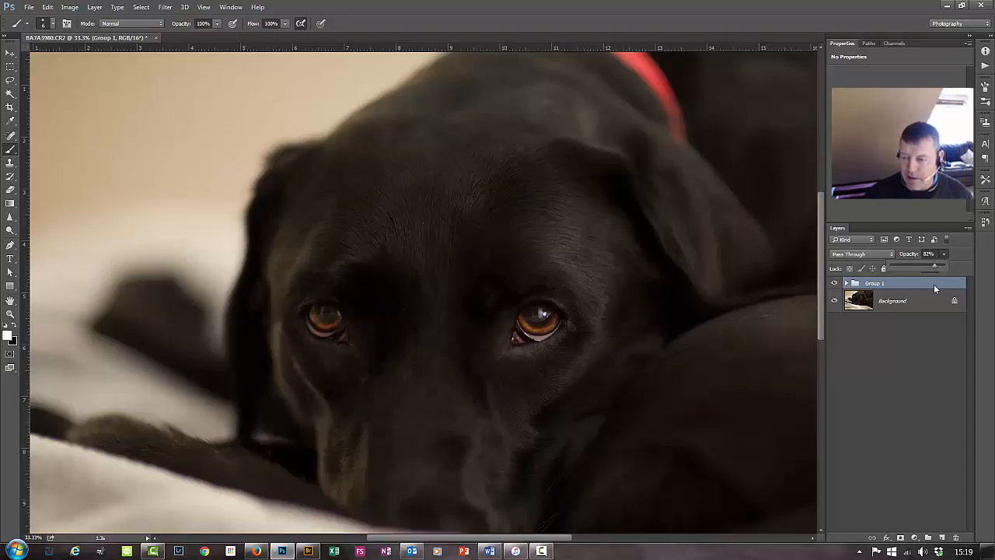
- Compare both eyes with and without the grouped Curves layers at 66.7% magnification
key("ctrl+plus")
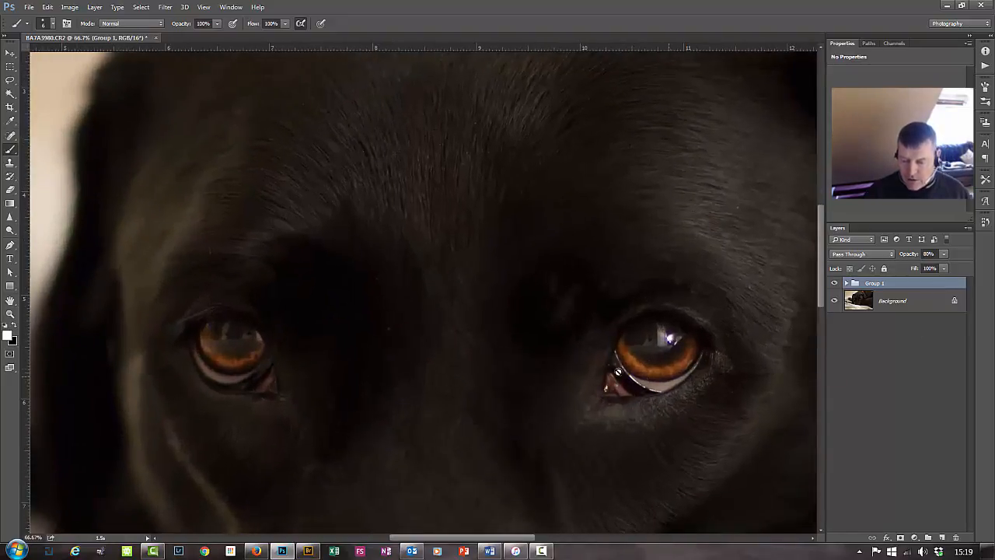
left_click(835, 285)
left_click(835, 284)
left_click(835, 284)
left_click(835, 285)
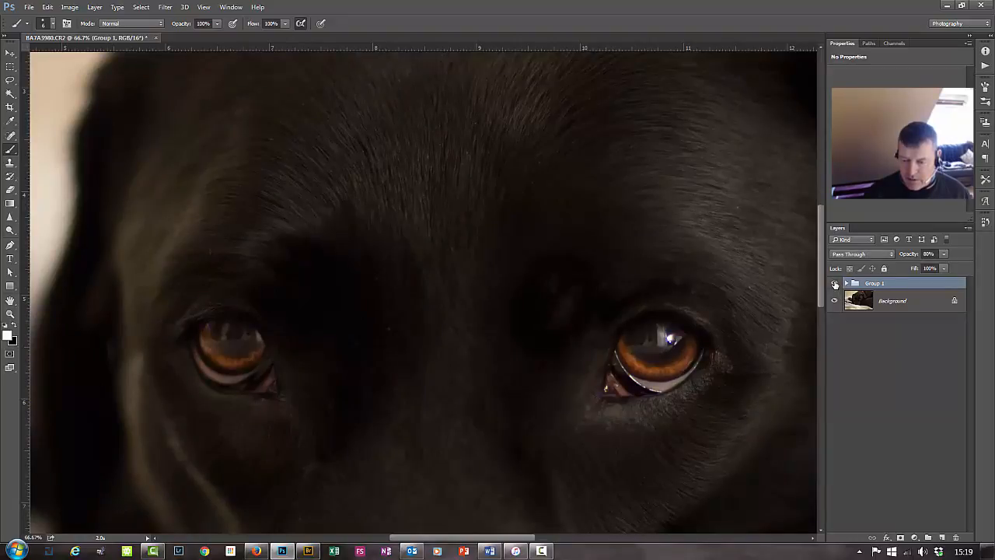
- Set the opacity of Group 1 to 60%, trying 50% first
left_click(937, 254)
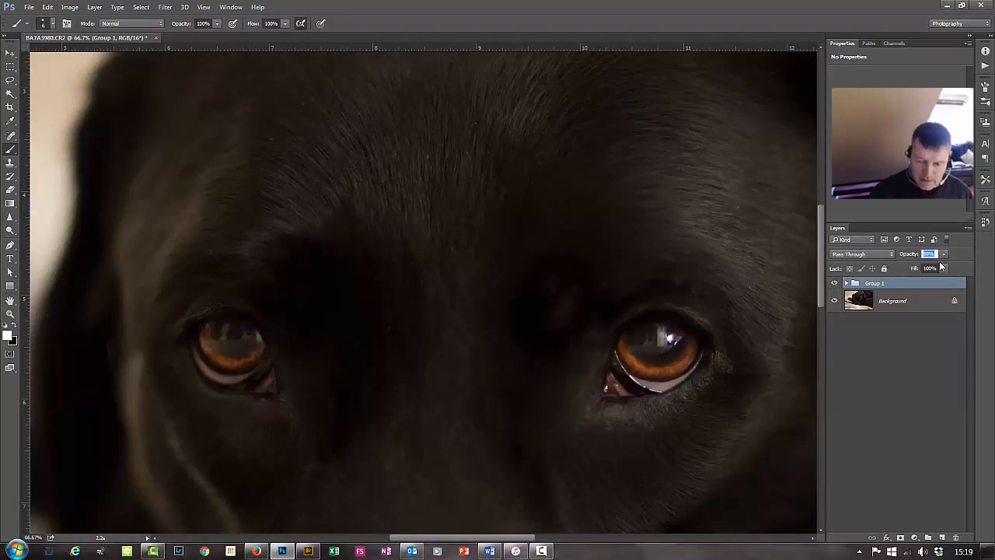
type("50")
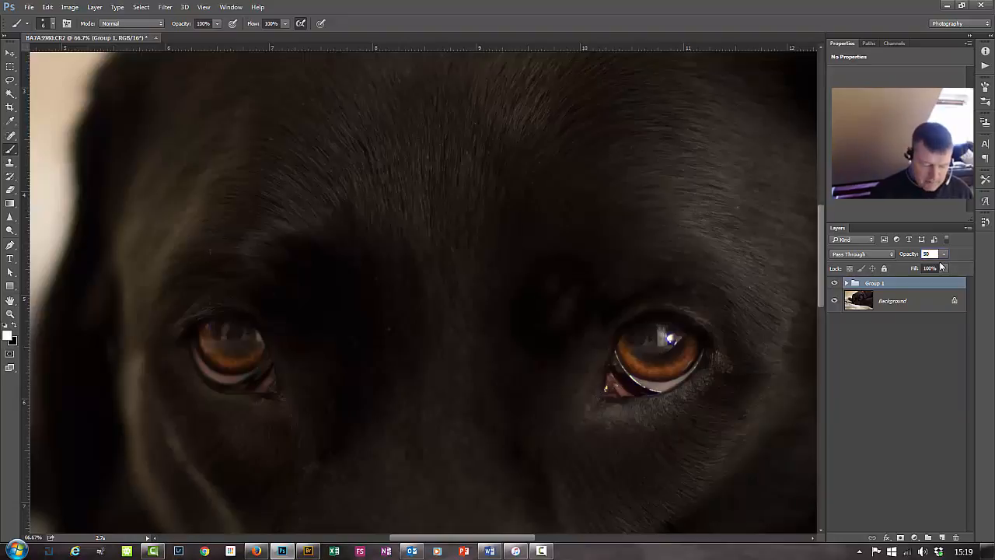
key("BackSpace")
key("BackSpace")
type("60")
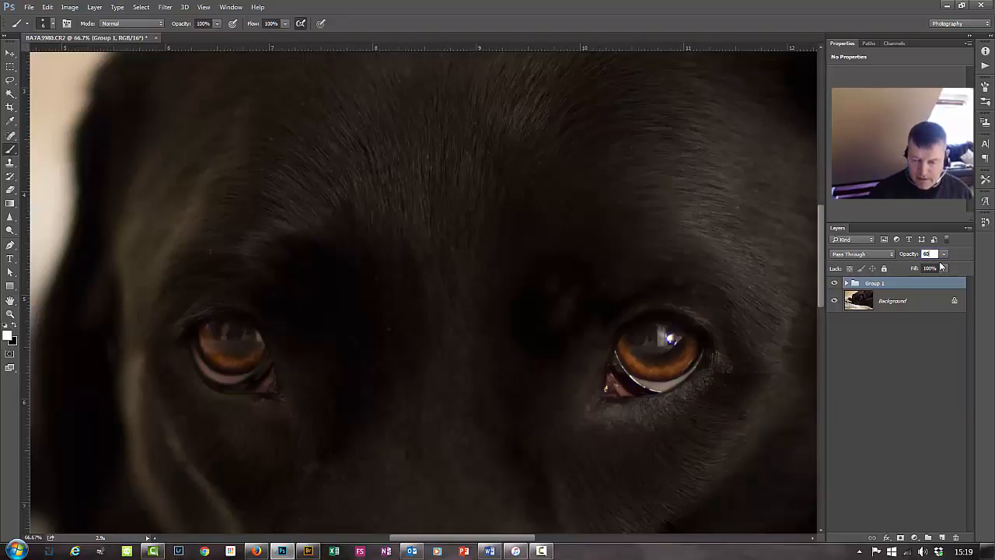
left_click(917, 305)
left_click(907, 283)
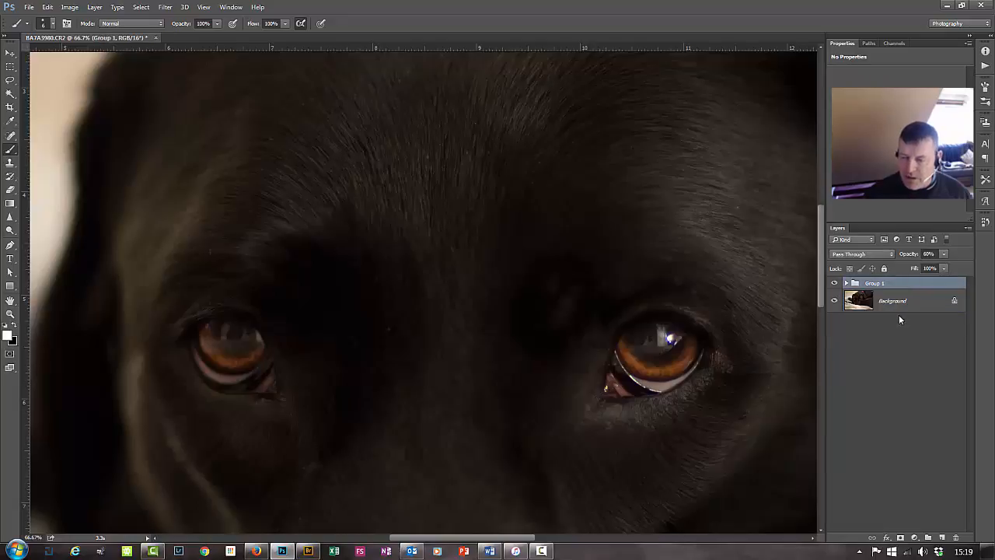
- Add an empty layer above Group 1 and enlarge the brush to 23 px at 100% magnification
left_click(928, 538)
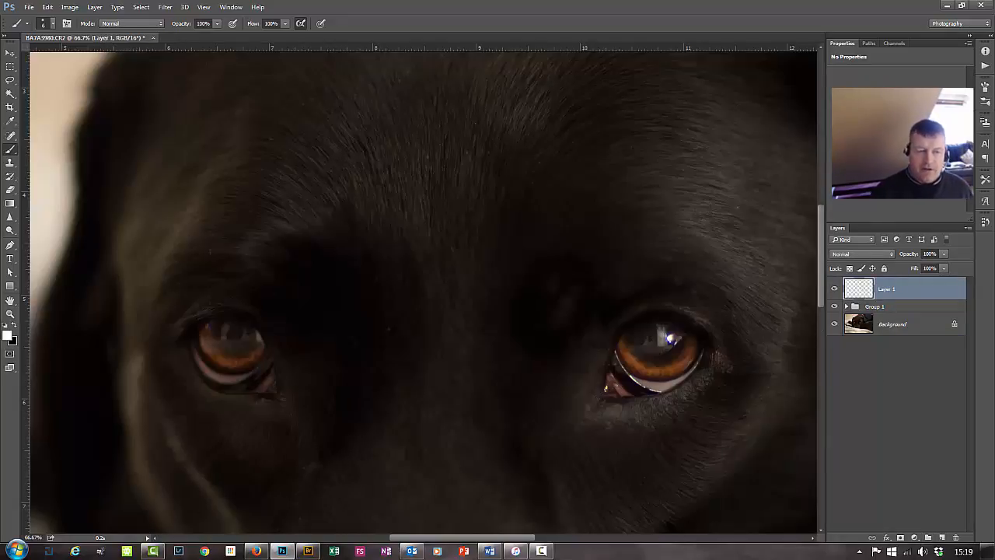
key("ctrl+plus")
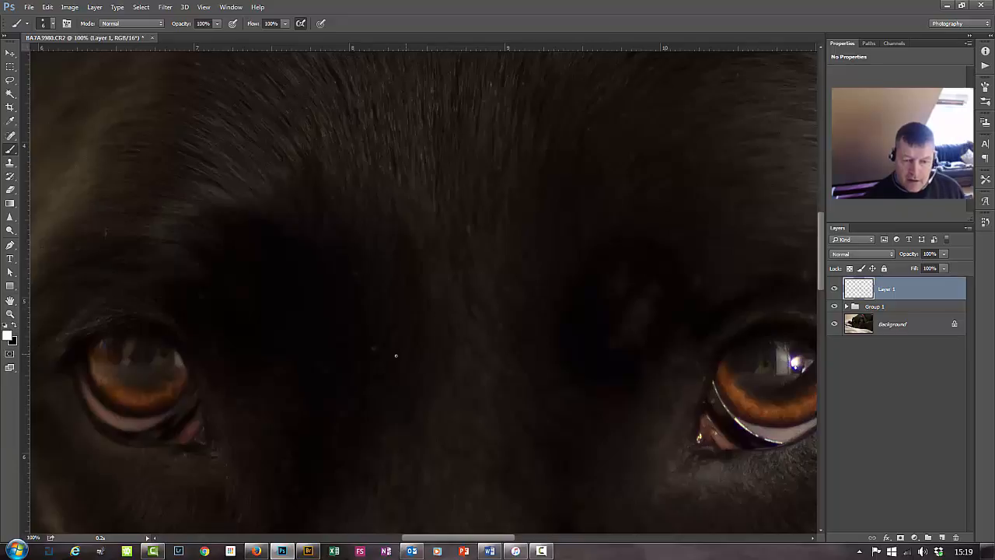
left_click_drag(393, 365, 402, 366)
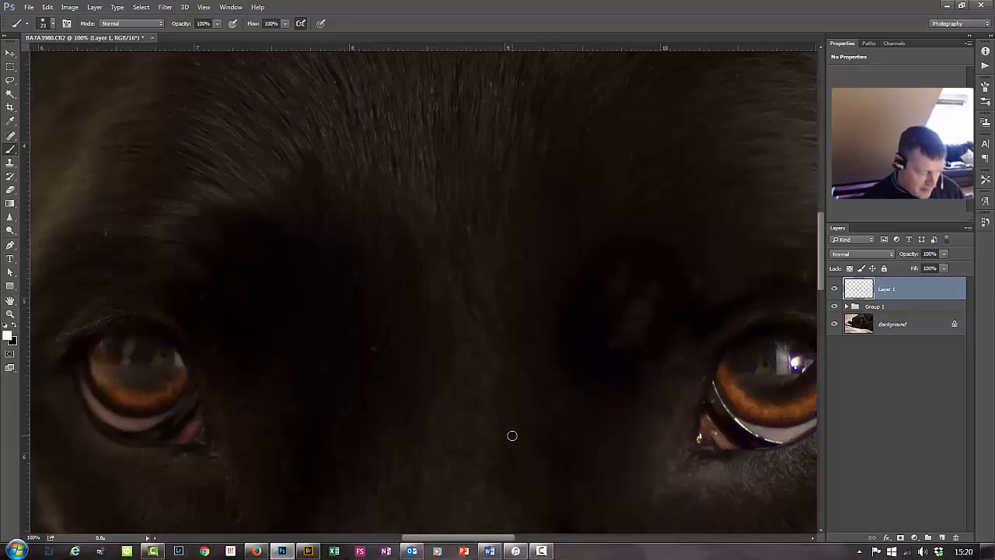
- Reset the painting colours to default black and white and swap them so that white is the foreground colour
key("d")
key("alt+d")
key("Escape")
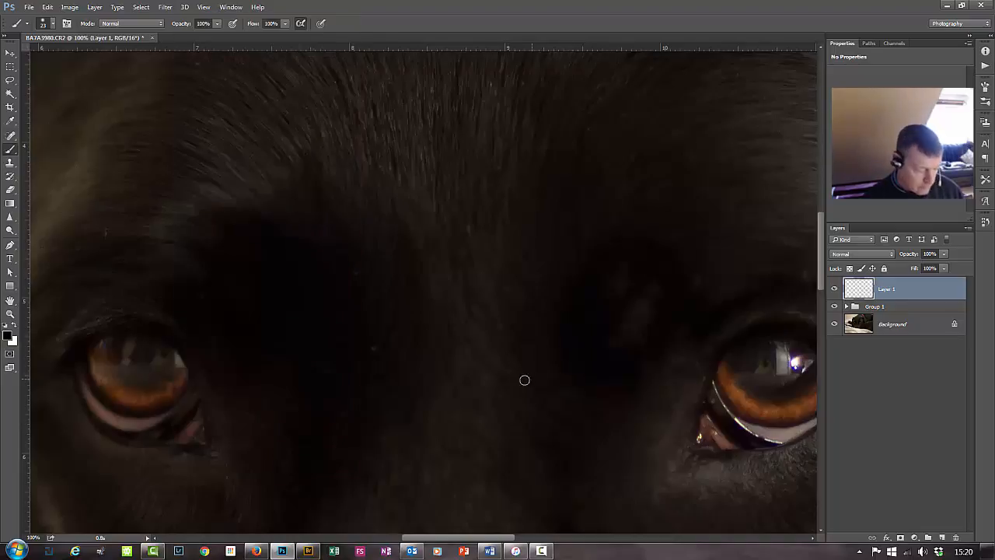
key("alt+d")
key("Escape")
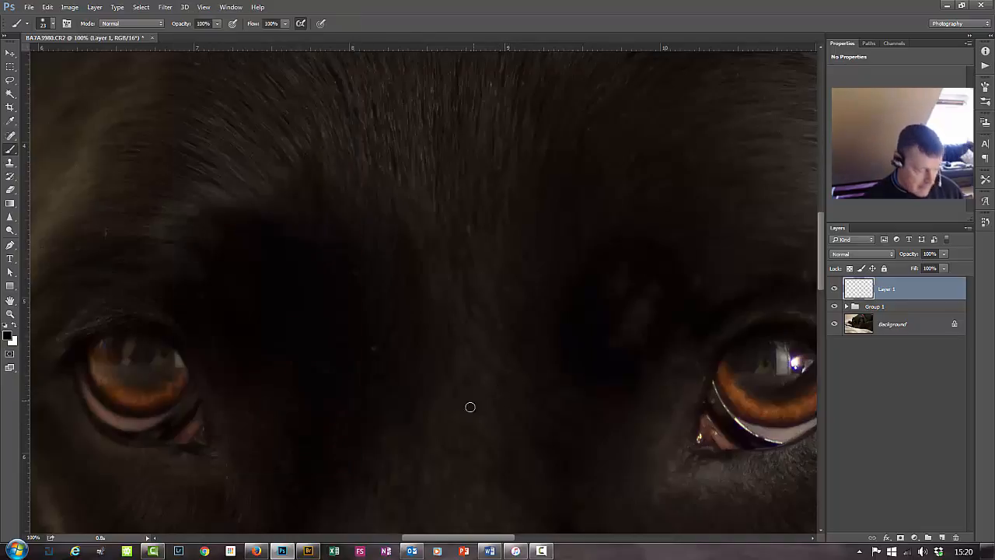
key("x")
key("x")
key("x")
key("x")
key("x")
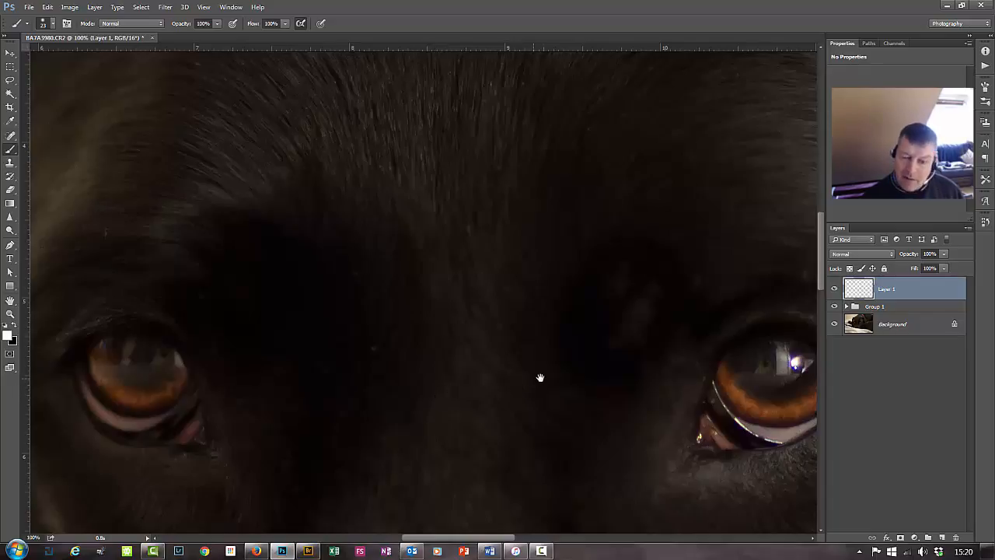
- Paint solid white over the window reflection in the eye with the brighter catchlight on Layer 1
left_click_drag(513, 400, 214, 380)
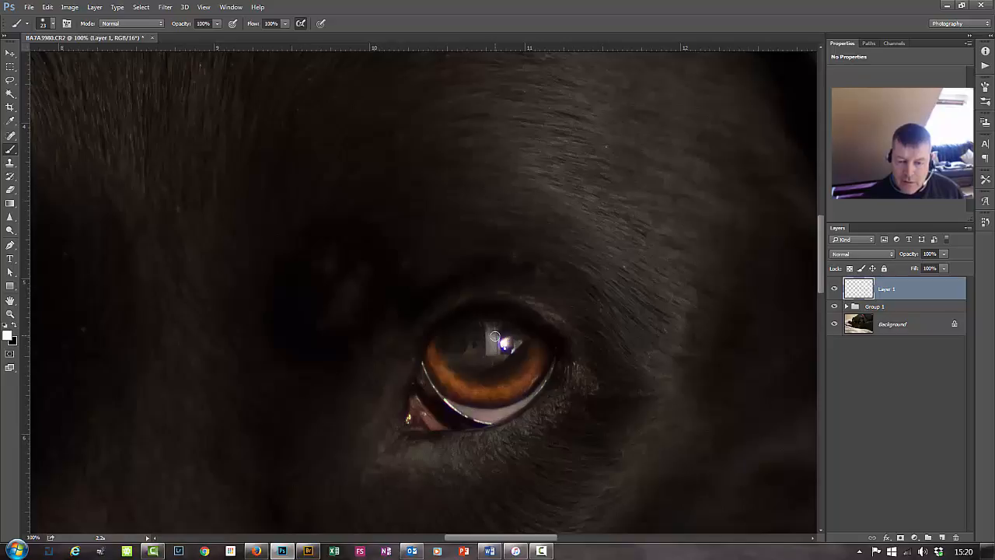
mouse_move(495, 336)
left_mouse_down()
mouse_move(491, 343)
mouse_move(493, 327)
mouse_move(491, 348)
mouse_move(520, 341)
mouse_move(482, 358)
mouse_move(509, 348)
mouse_move(500, 331)
left_mouse_up()
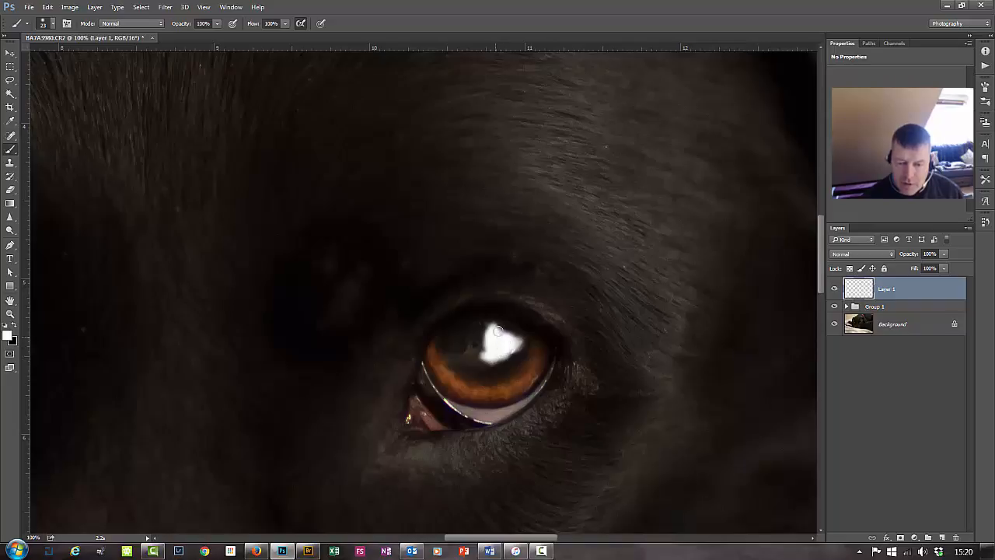
mouse_move(532, 372)
left_mouse_down()
mouse_move(461, 394)
mouse_move(446, 385)
mouse_move(478, 378)
mouse_move(425, 367)
mouse_move(437, 388)
mouse_move(450, 379)
mouse_move(439, 374)
mouse_move(507, 393)
mouse_move(544, 362)
left_mouse_up()
key("ctrl+z")
key("ctrl+z")
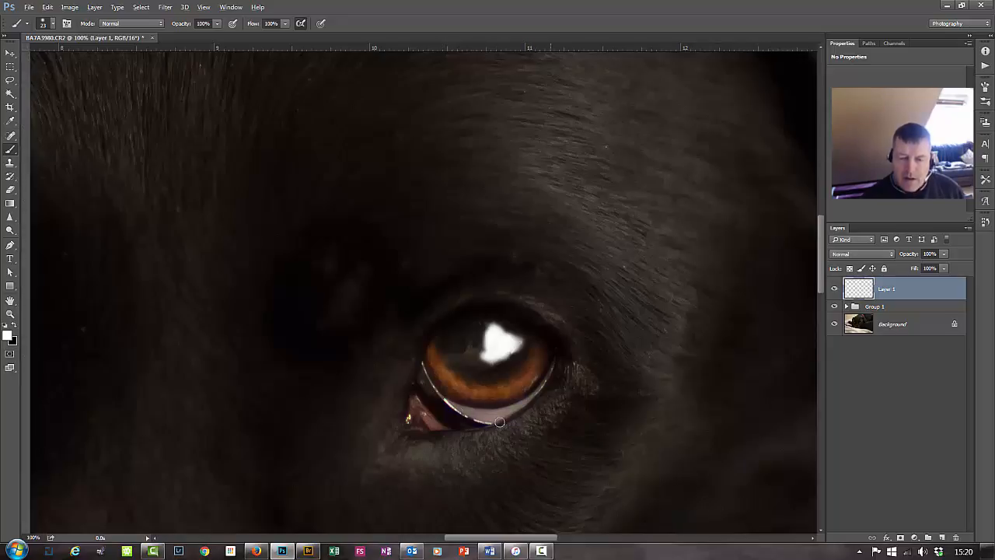
- Lower the brush flow to 18% and paint soft white over the lower irises and the duller eye's reflections
left_click(284, 24)
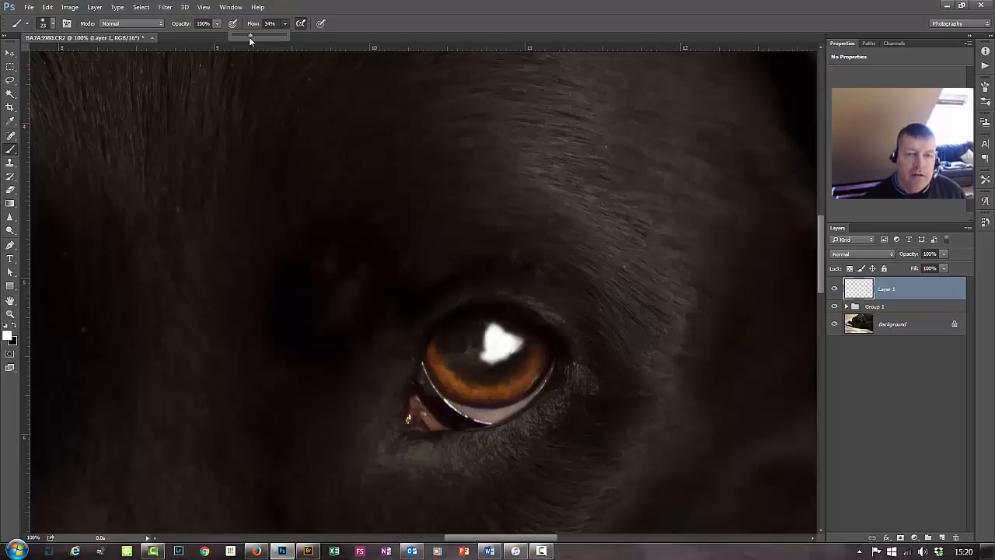
left_click_drag(249, 37, 241, 37)
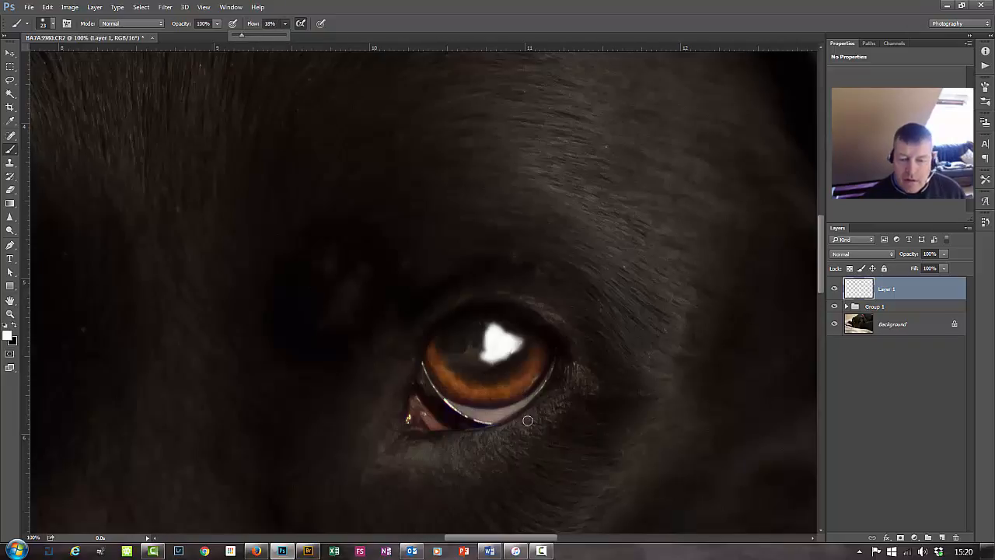
mouse_move(534, 372)
left_mouse_down()
mouse_move(472, 395)
mouse_move(441, 378)
left_mouse_up()
mouse_move(155, 393)
left_mouse_down()
mouse_move(328, 385)
mouse_move(482, 347)
left_mouse_up()
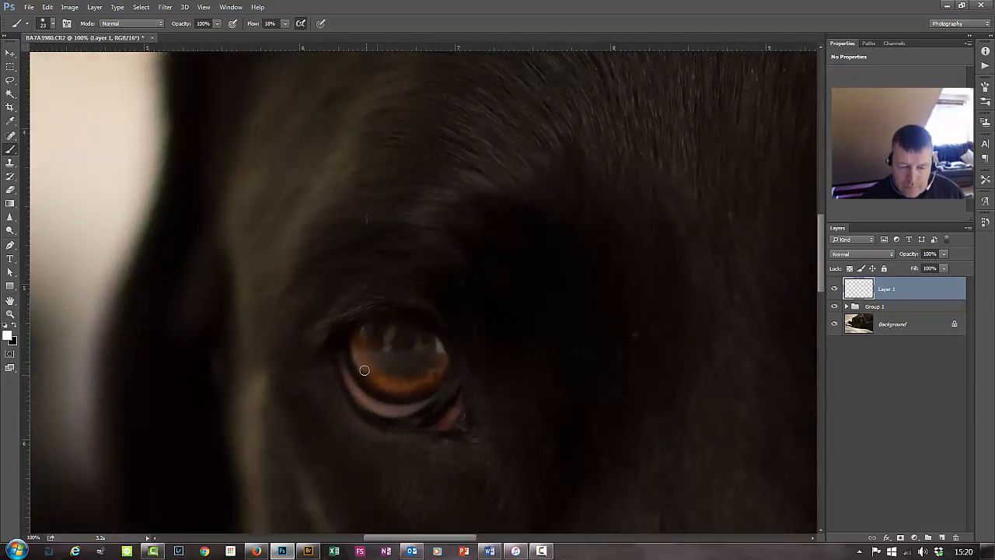
mouse_move(365, 370)
left_mouse_down()
mouse_move(365, 358)
mouse_move(405, 385)
mouse_move(423, 341)
mouse_move(388, 329)
mouse_move(386, 338)
mouse_move(424, 346)
mouse_move(397, 360)
mouse_move(407, 354)
mouse_move(389, 344)
left_mouse_up()
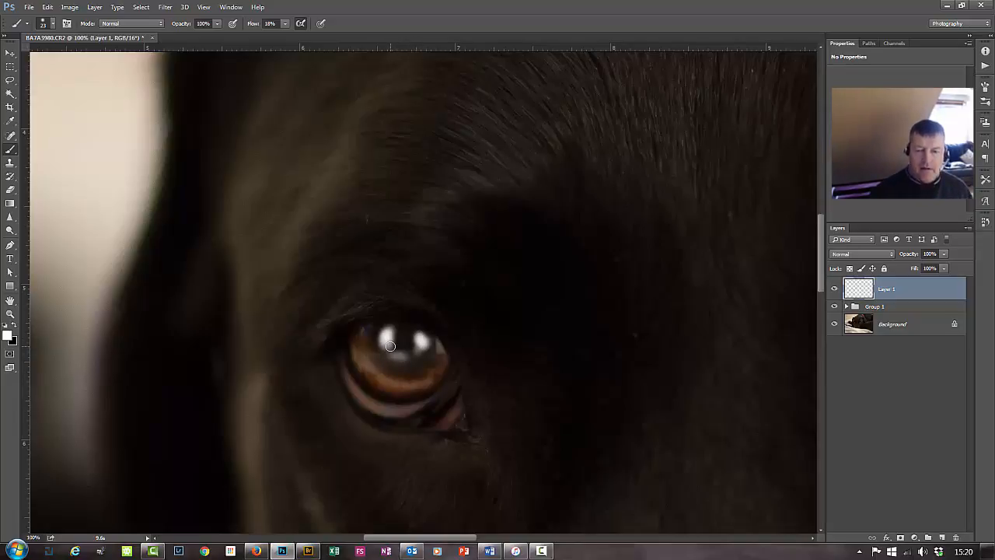
- In Layer 1's blending options, split the Underlying Layer shadow slider of Blend If to 41 / 255, keeping highlights at 255
key("ctrl+minus")
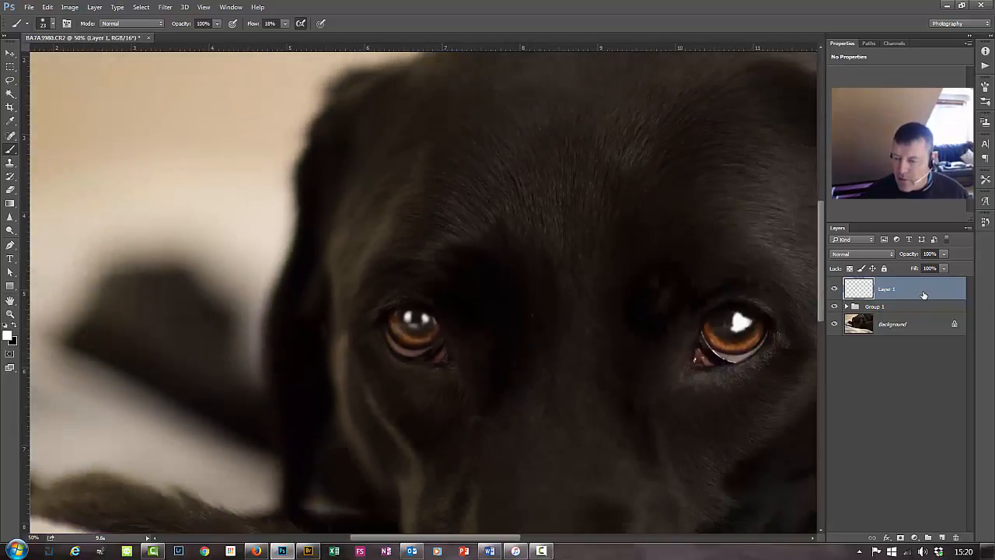
double_click(924, 288)
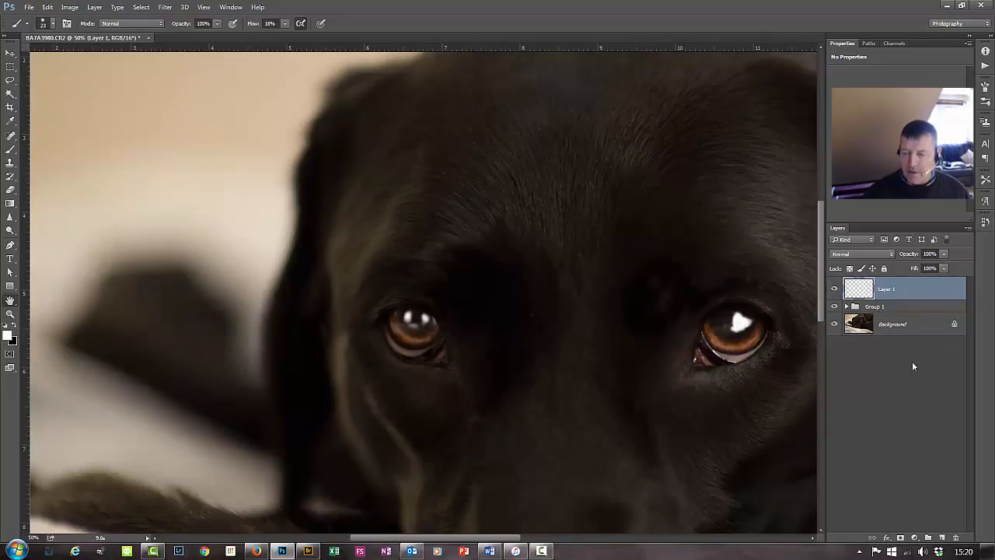
left_click_drag(701, 183, 628, 45)
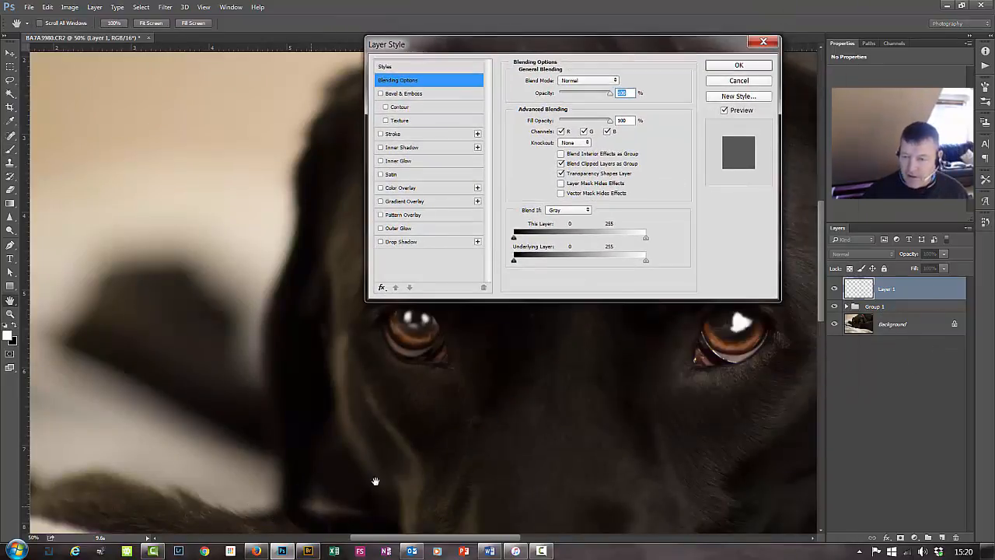
left_click_drag(646, 266, 369, 271)
key("alt")
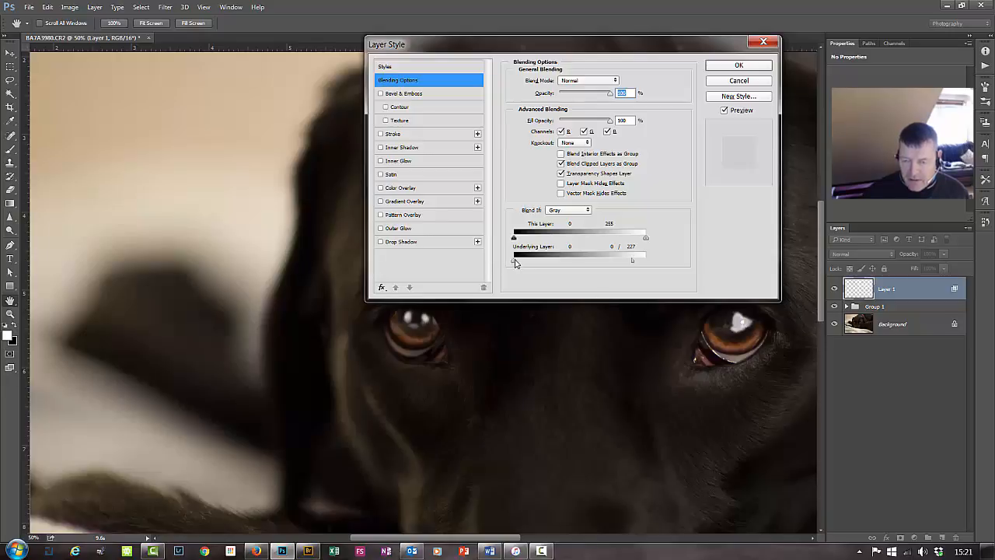
left_click_drag(519, 261, 646, 262)
key("alt")
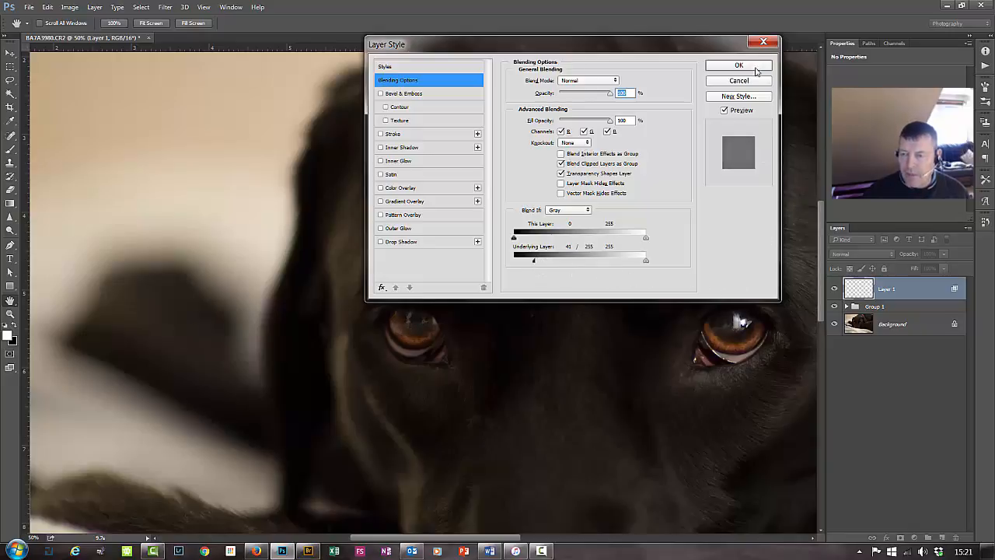
left_click(755, 68)
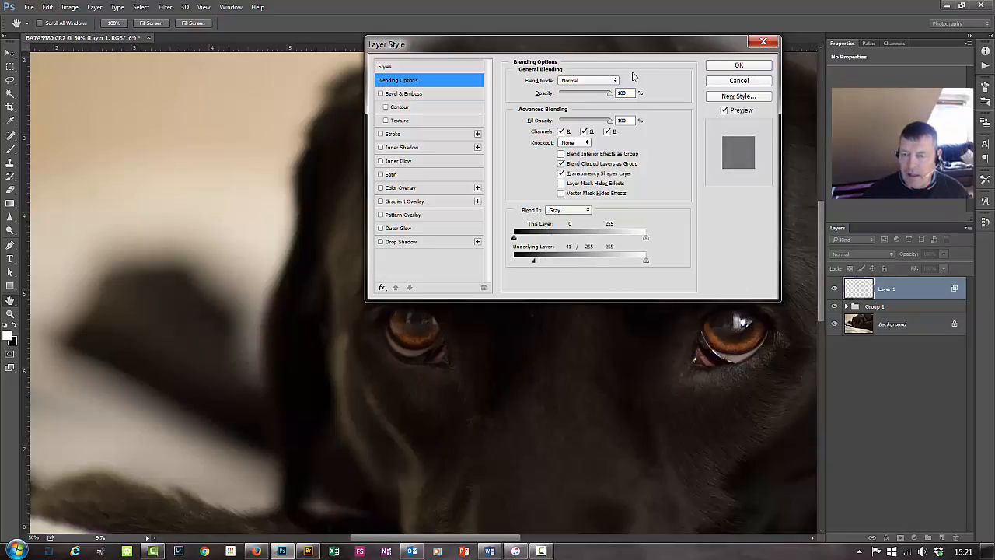
- Set Layer 1's blend mode to Overlay, trying Soft Light first, and apply the layer style
left_click(588, 81)
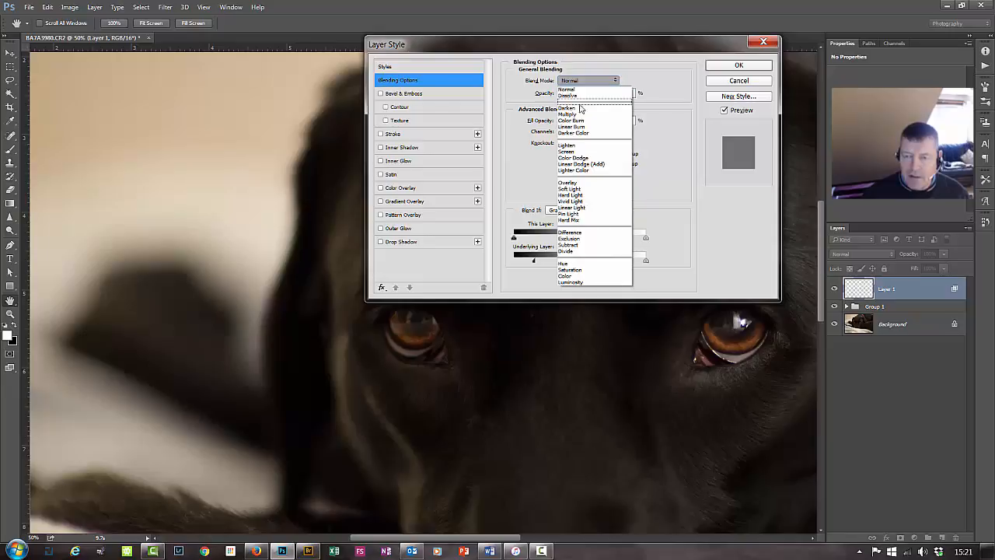
left_click(594, 189)
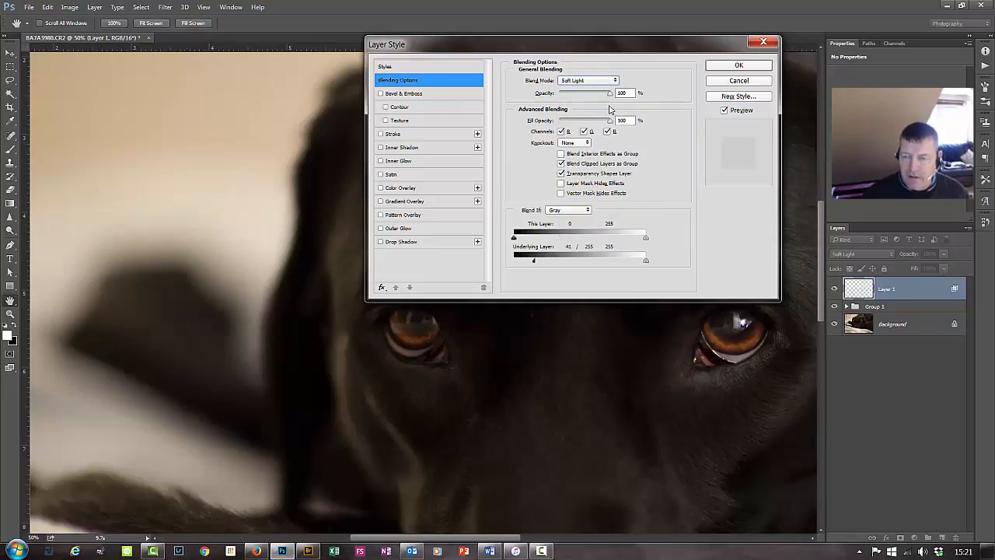
left_click(597, 81)
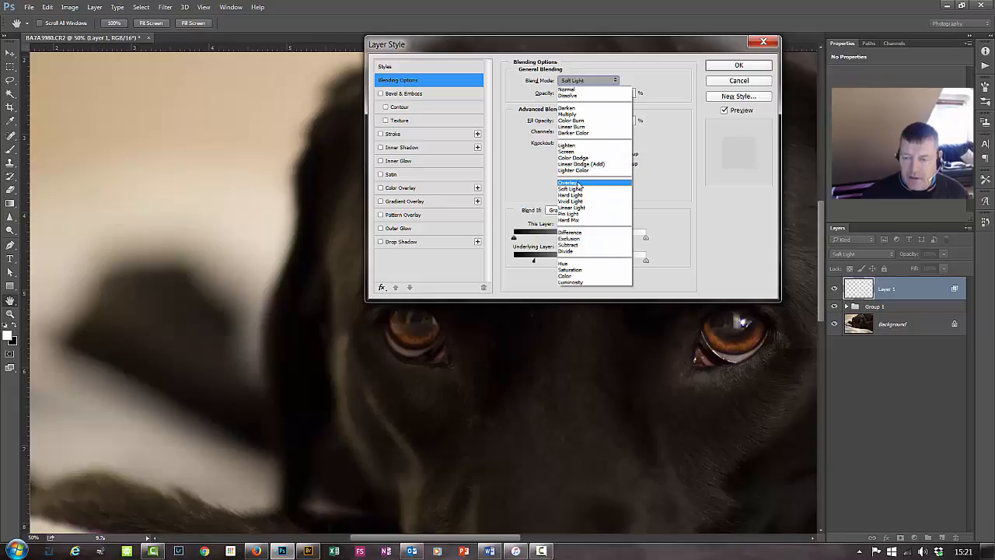
left_click(579, 184)
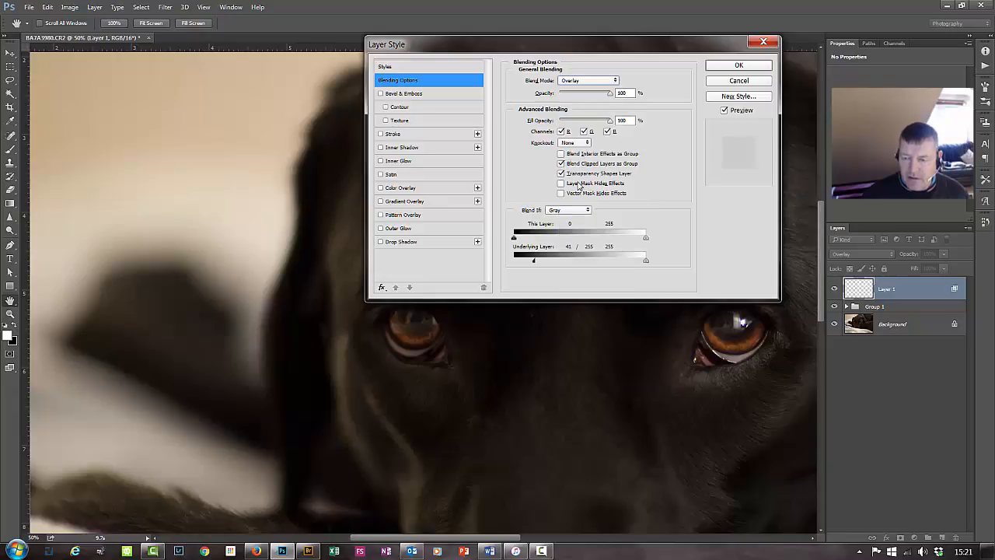
left_click(738, 66)
key("b")
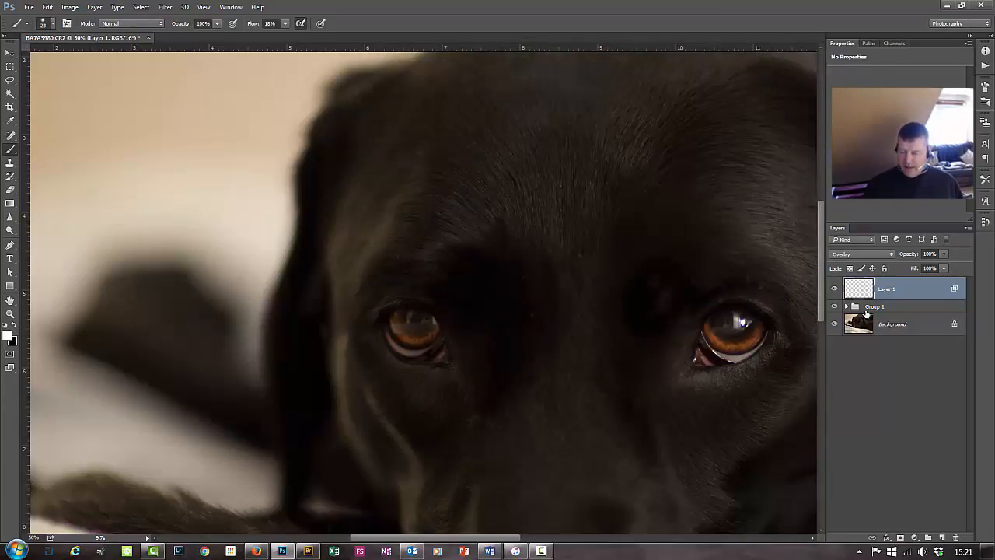
- Compare the dog's eyes with and without the painted highlights of Layer 1 at 50% magnification
left_click(836, 288)
left_click(837, 289)
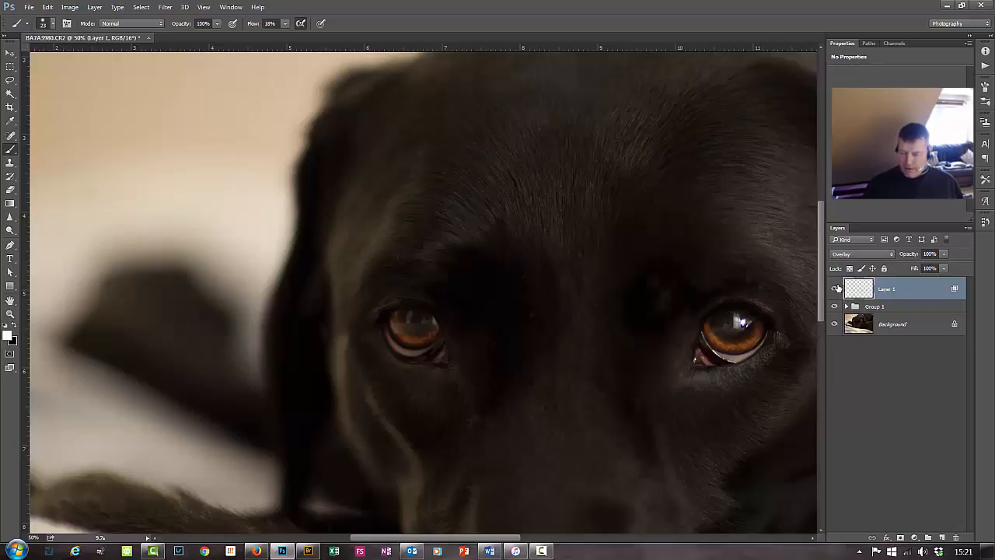
left_click(836, 288)
left_click(836, 289)
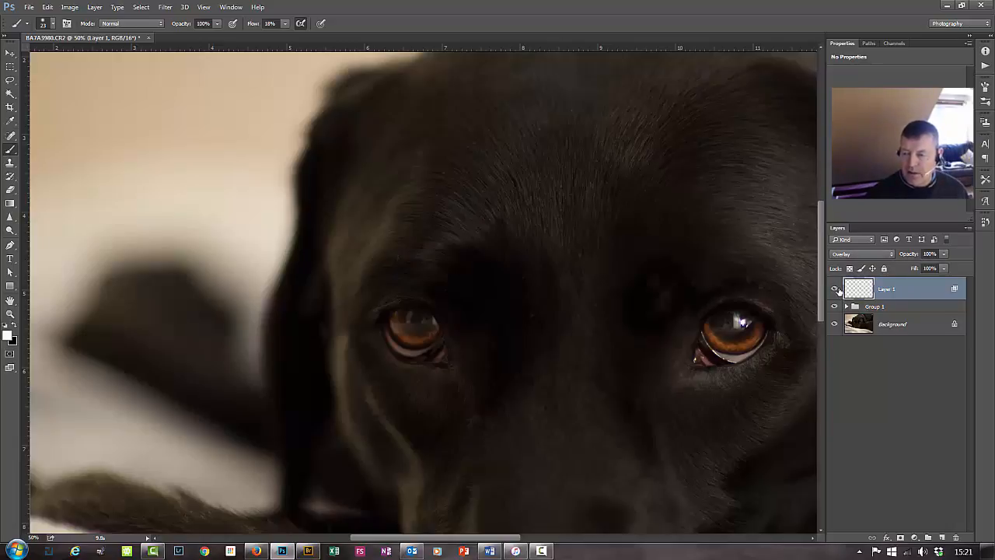
- Lower the opacity of Layer 1 to 66%, judging the eye with the brighter catchlight at 100% magnification
key("ctrl+plus")
key("ctrl+plus")
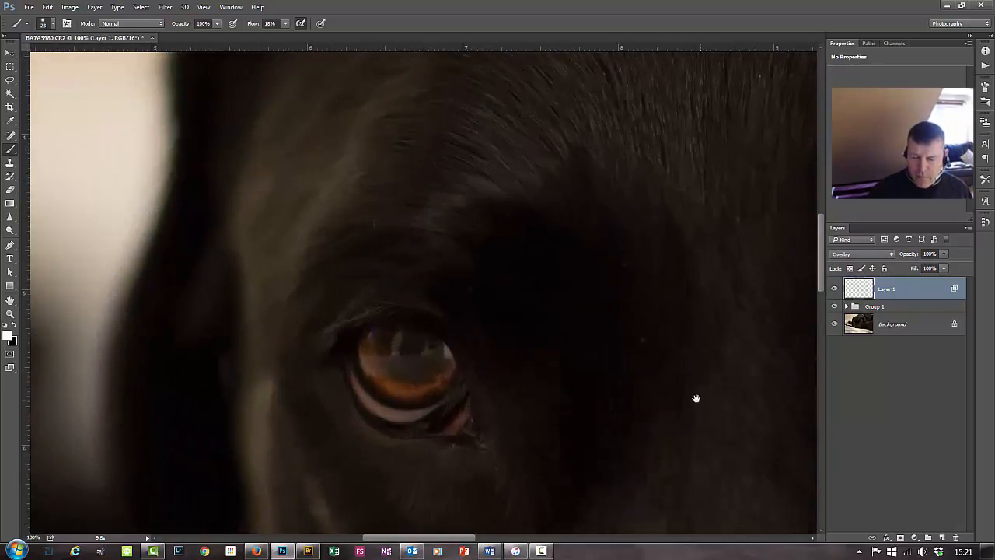
left_click_drag(695, 400, 283, 241)
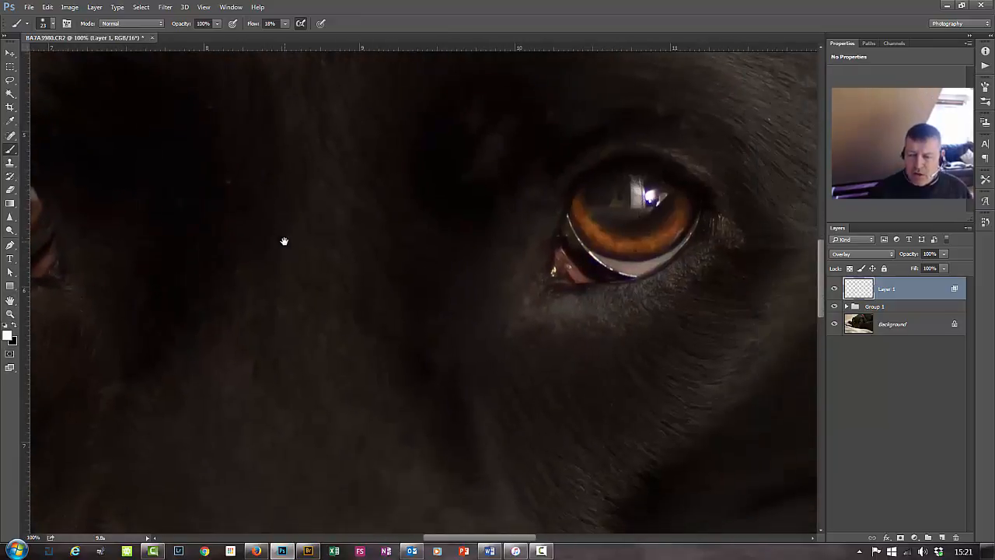
left_click(945, 254)
mouse_move(911, 268)
left_mouse_down()
mouse_move(886, 267)
mouse_move(925, 269)
left_mouse_up()
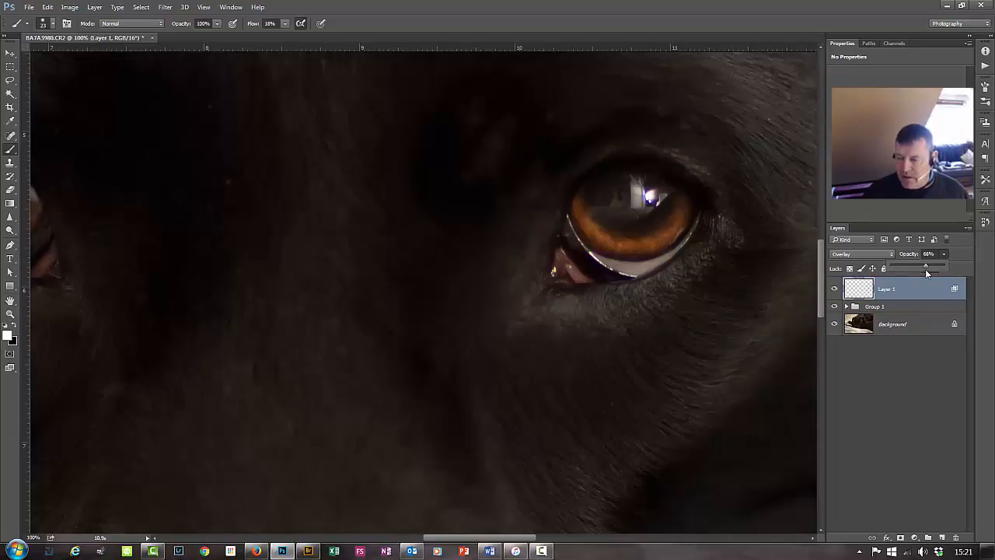
- Raise the opacity of Layer 1 to 76% and check the effect on the whole photo
left_click_drag(930, 273, 931, 272)
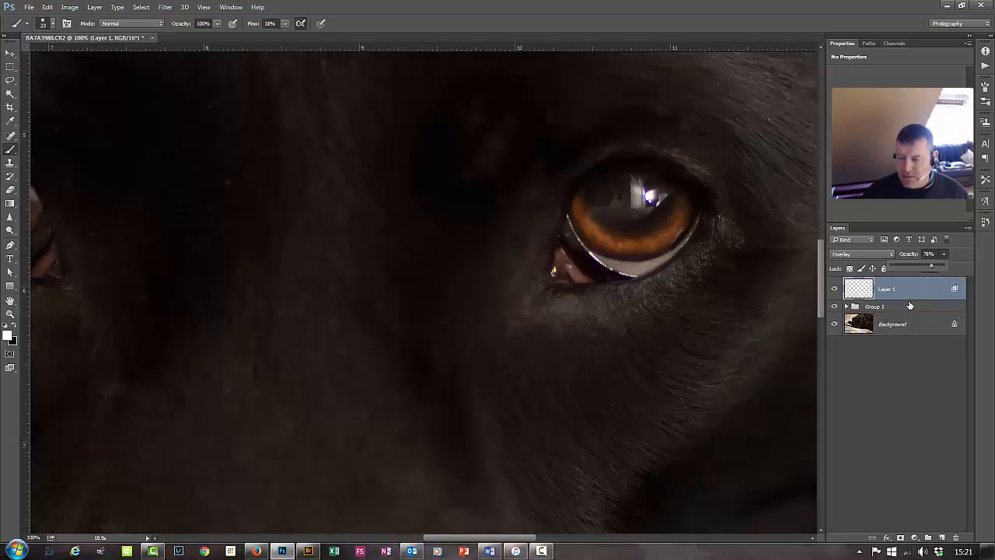
key("ctrl+minus")
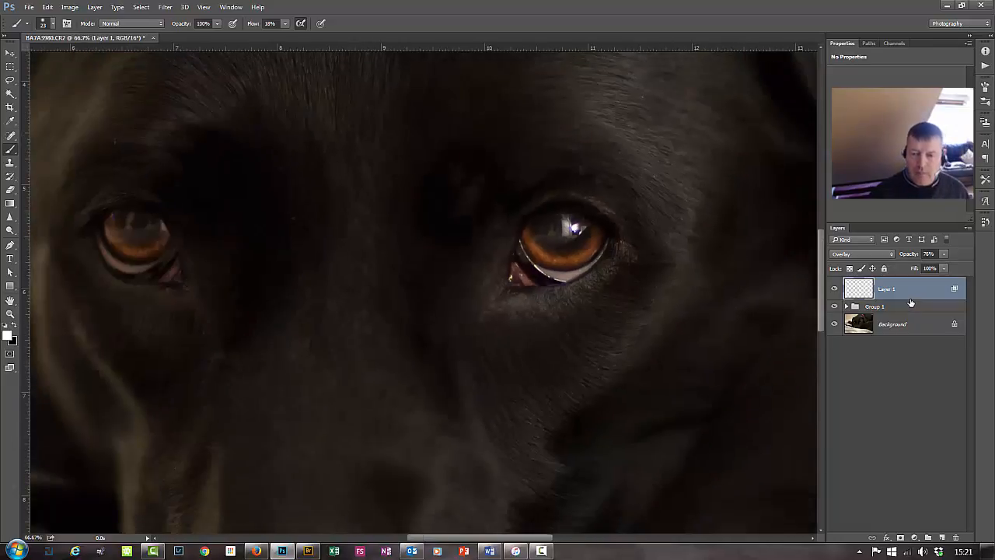
key("ctrl+0")
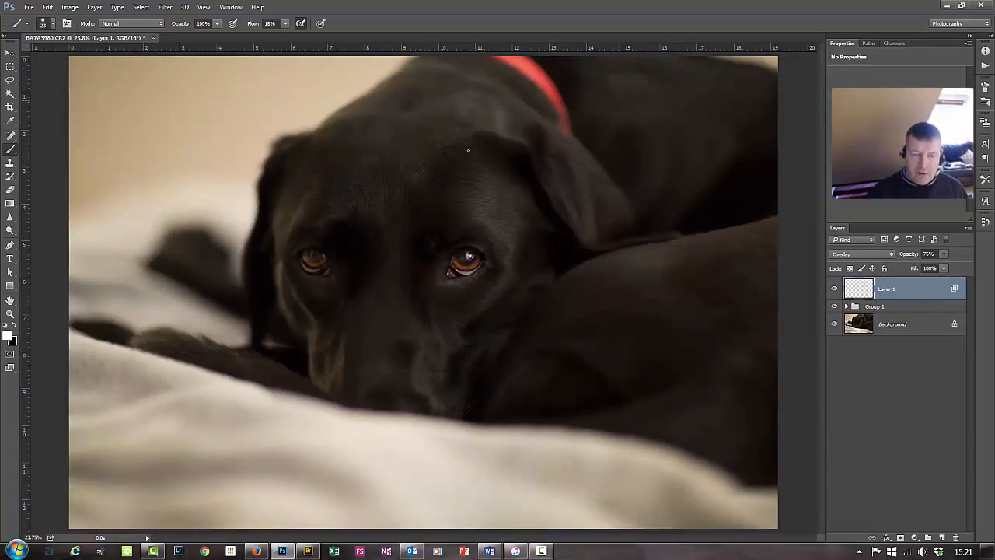
- Stamp all visible layers into a new layer above Layer 1 and set its blend mode to Overlay
left_click(930, 309)
left_click(910, 286)
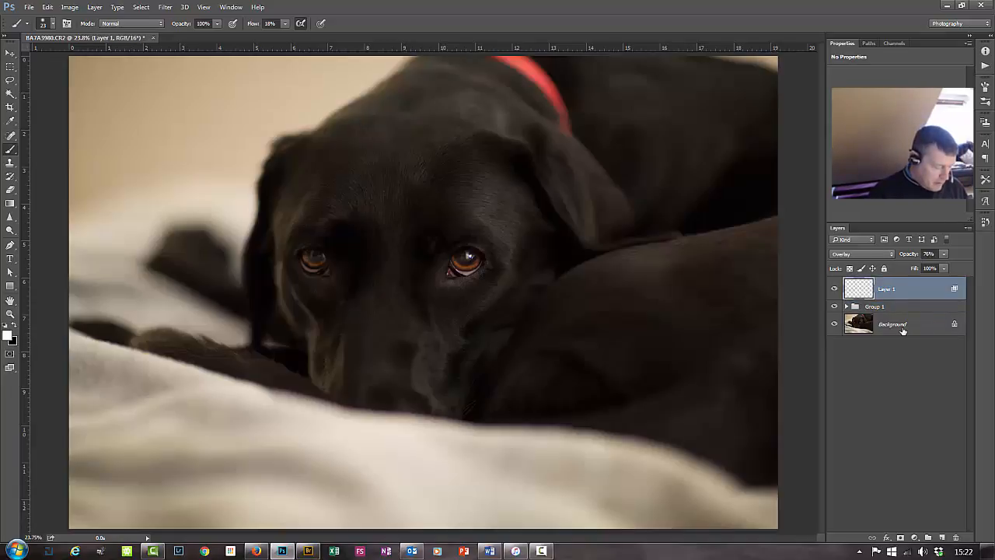
key("ctrl+shift+alt+e")
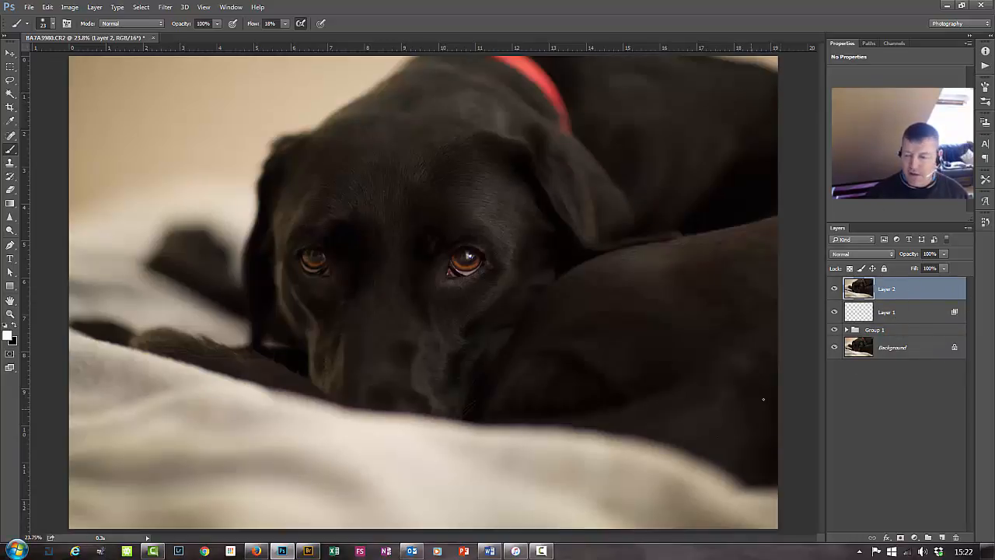
left_click(856, 254)
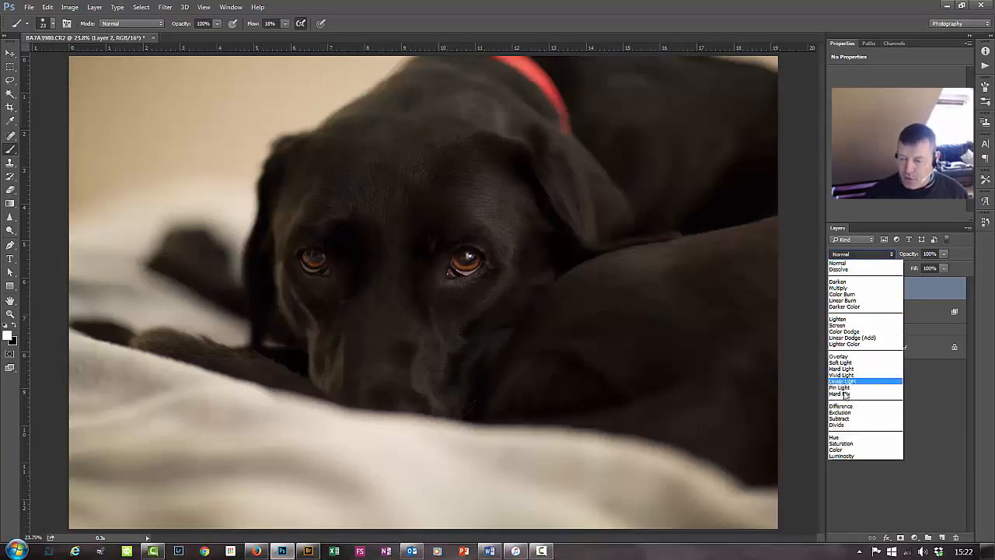
left_click(839, 356)
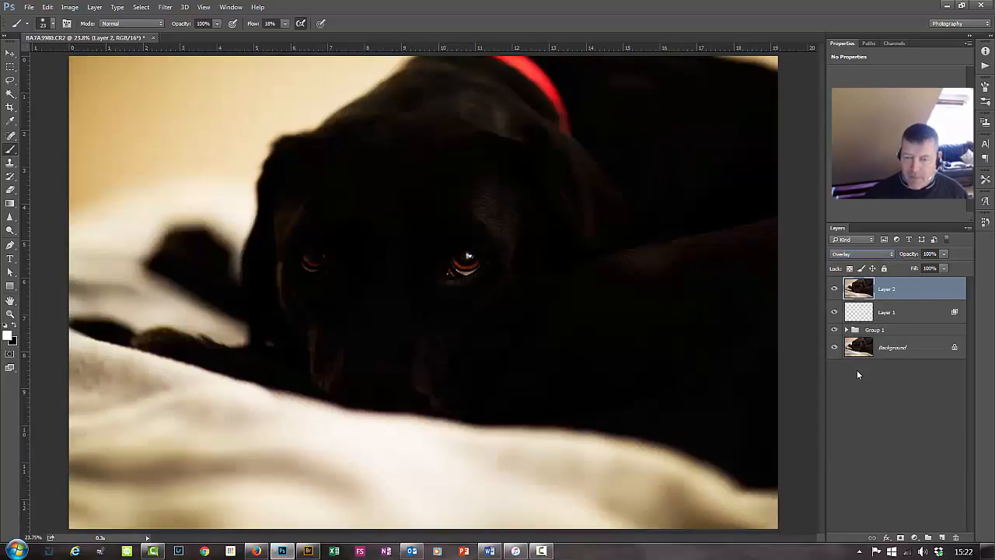
- Apply the High Pass filter to the stamped Layer 2 with a radius of 5.9 pixels
left_click(165, 8)
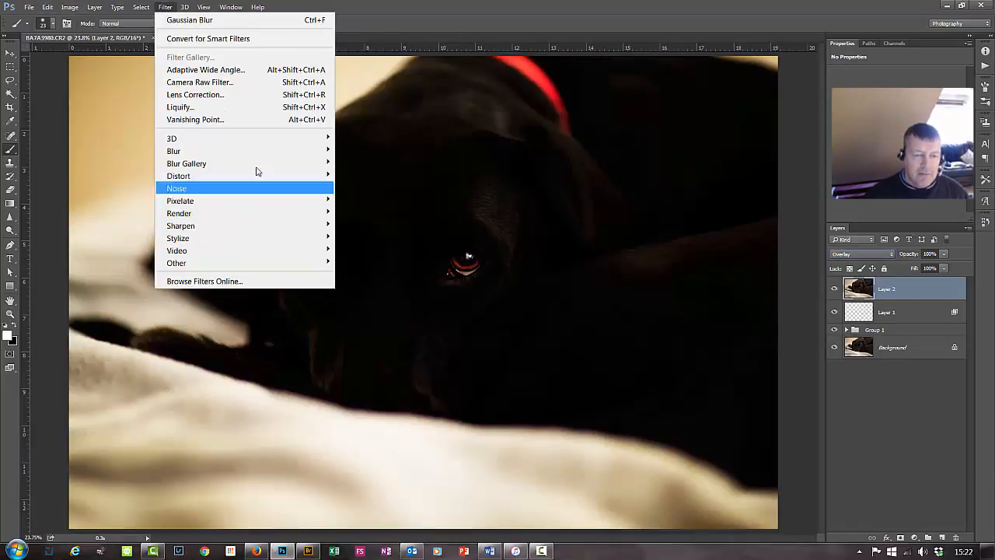
mouse_move(237, 265)
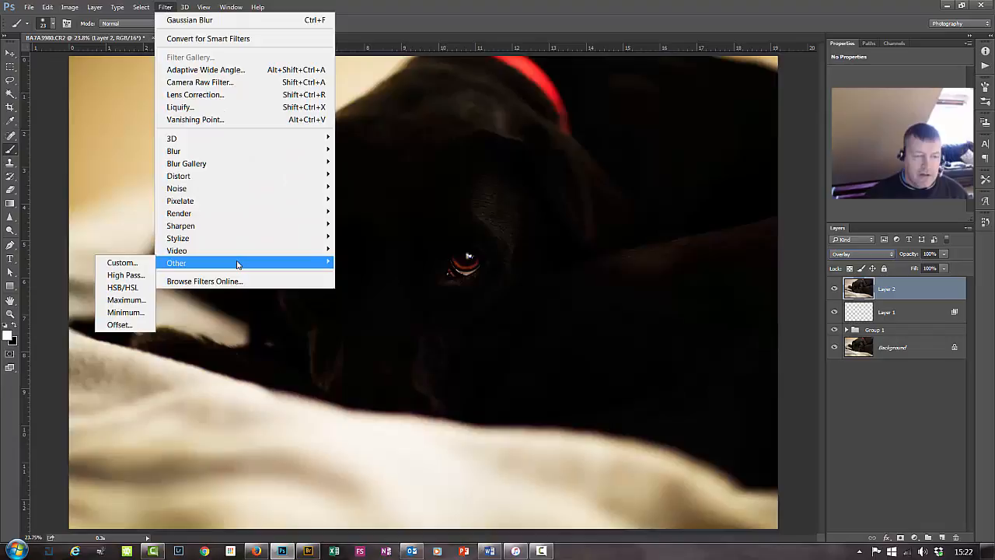
left_click(126, 276)
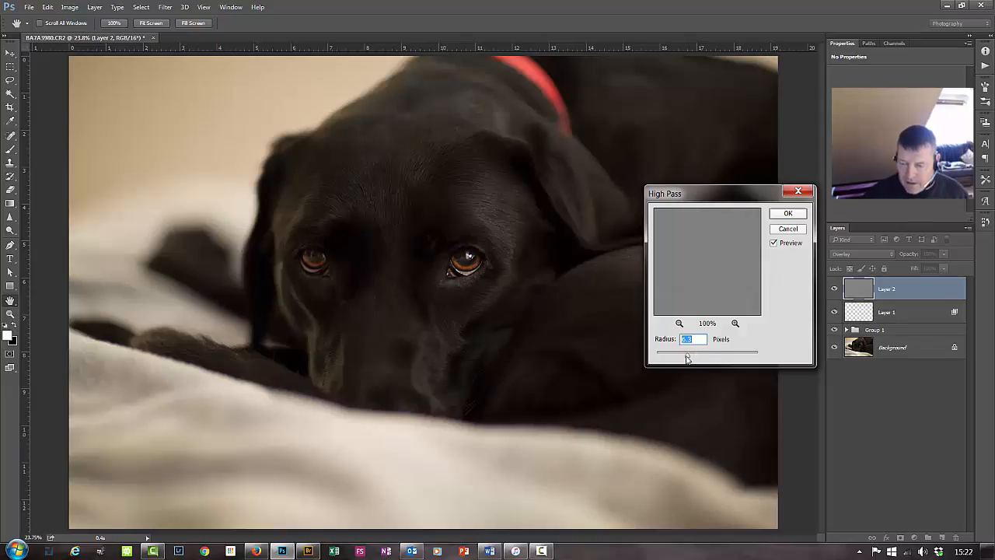
left_click_drag(687, 358, 659, 361)
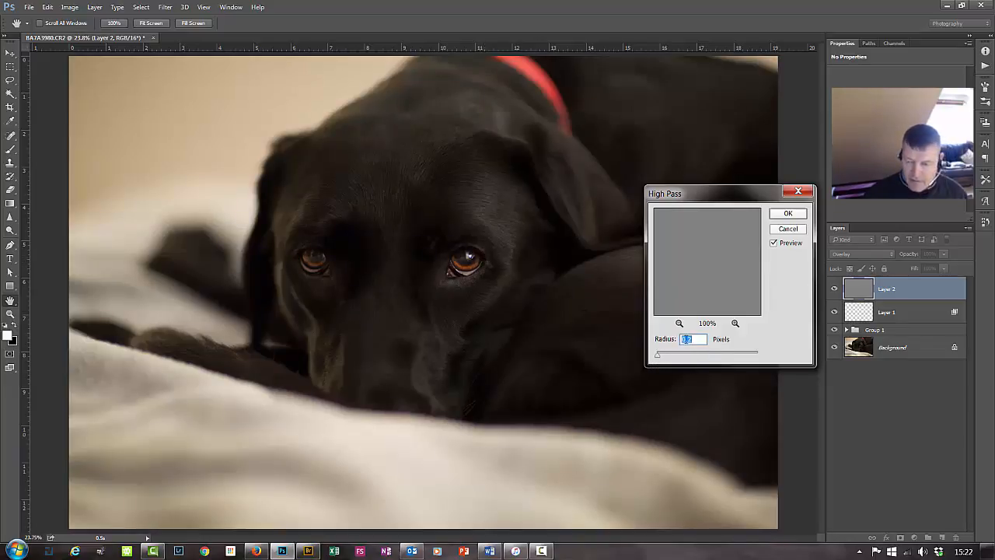
mouse_move(673, 359)
left_mouse_down()
mouse_move(725, 359)
mouse_move(686, 358)
left_mouse_up()
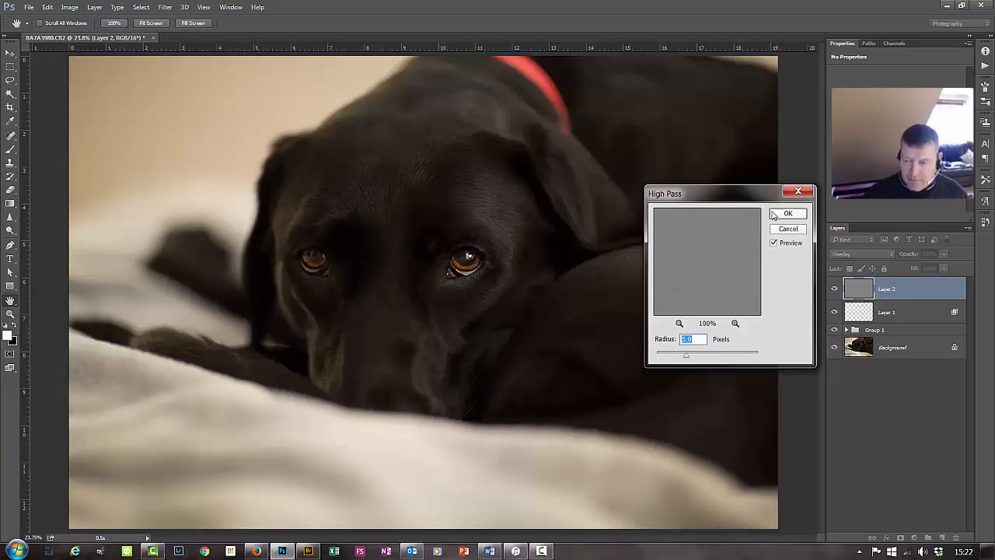
left_click(799, 214)
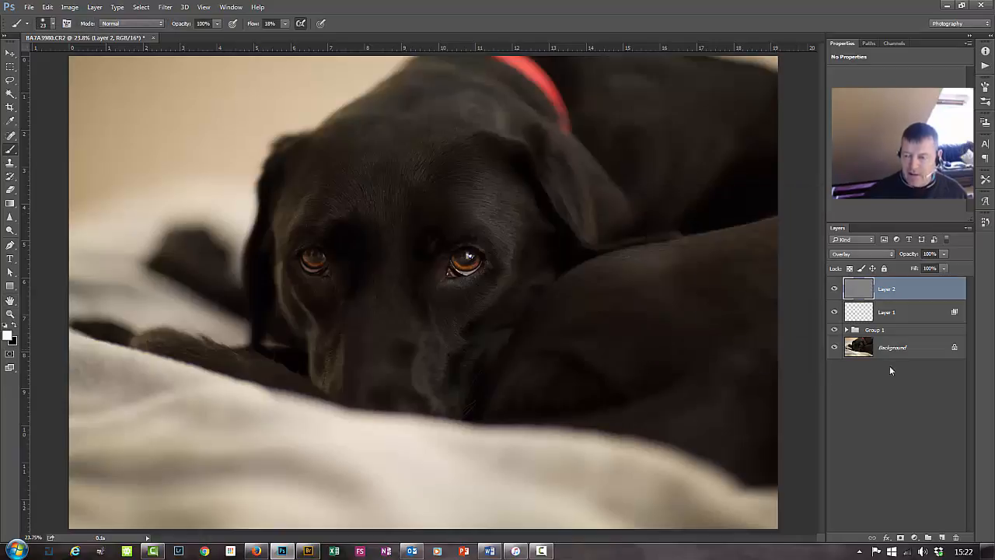
- Add a black layer mask to Layer 2 to hide the sharpening, and make the mask active for painting
key("ctrl+plus")
key("ctrl+plus")
key("ctrl+plus")
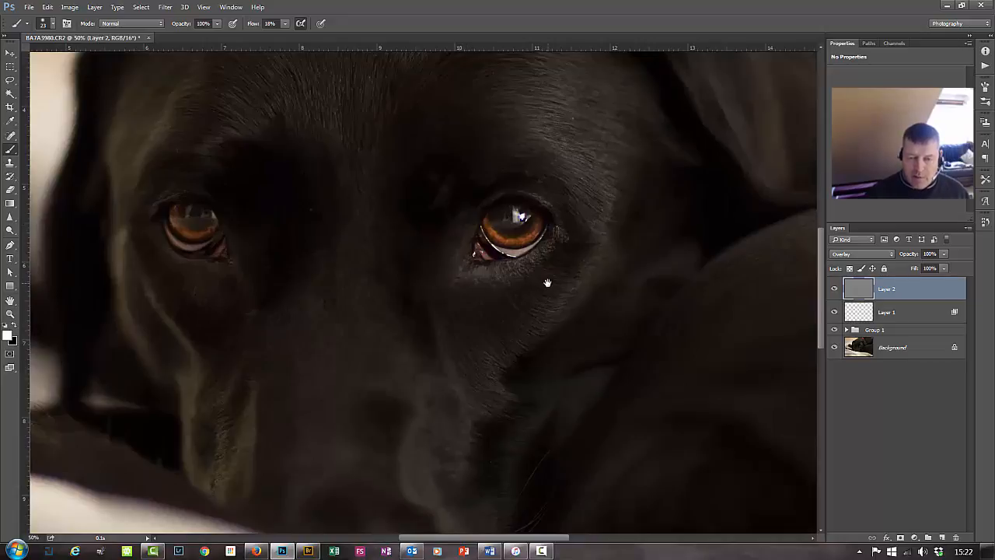
left_click_drag(547, 282, 544, 369)
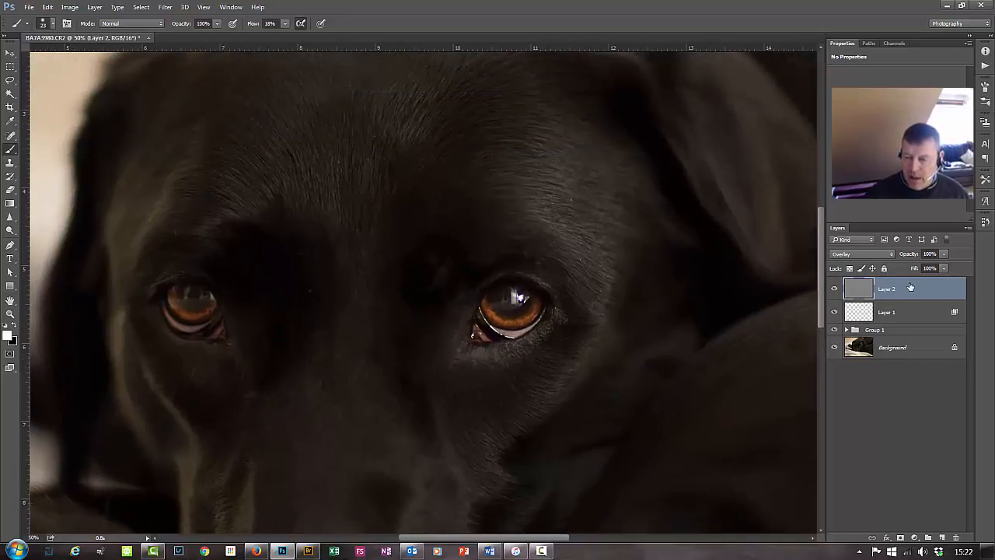
left_click(901, 538, "alt")
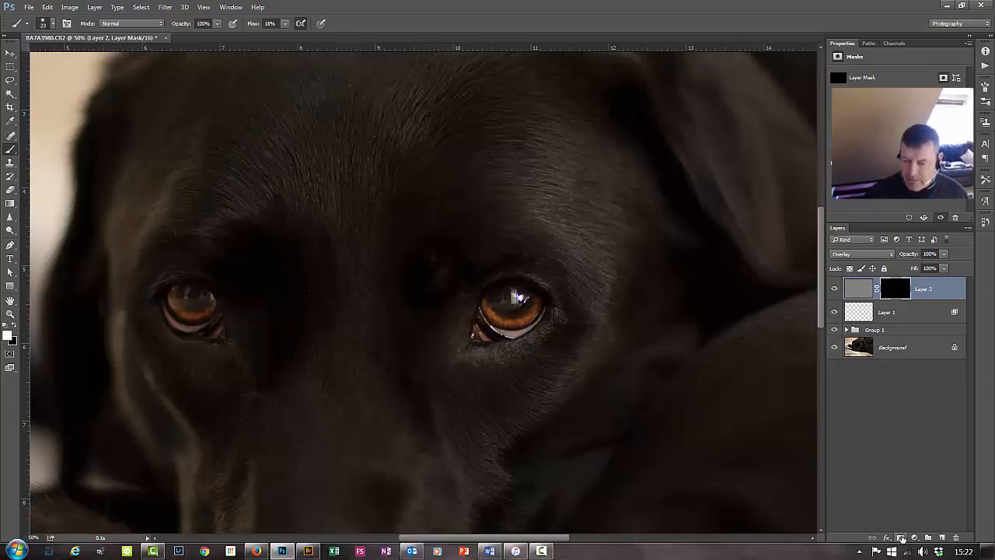
left_click(922, 437)
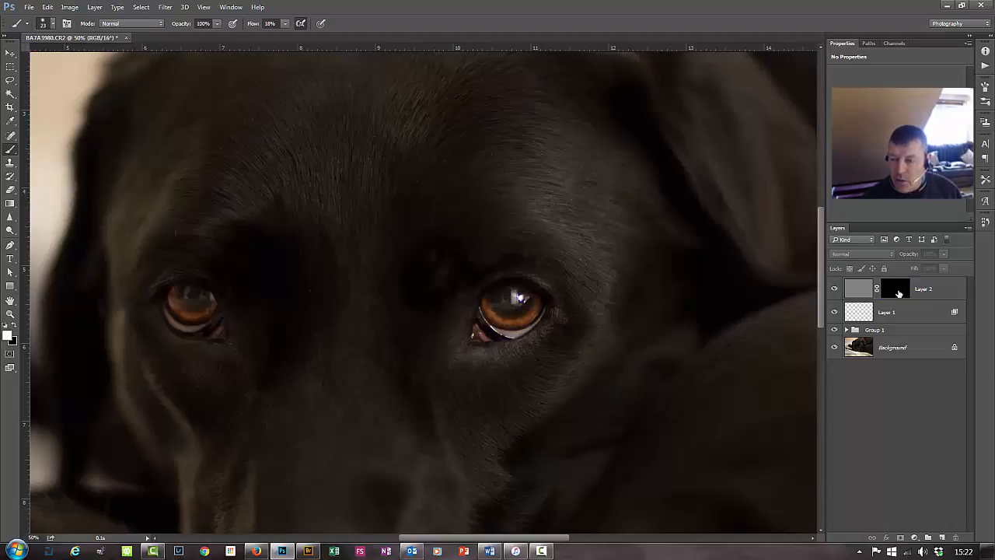
left_click(895, 295)
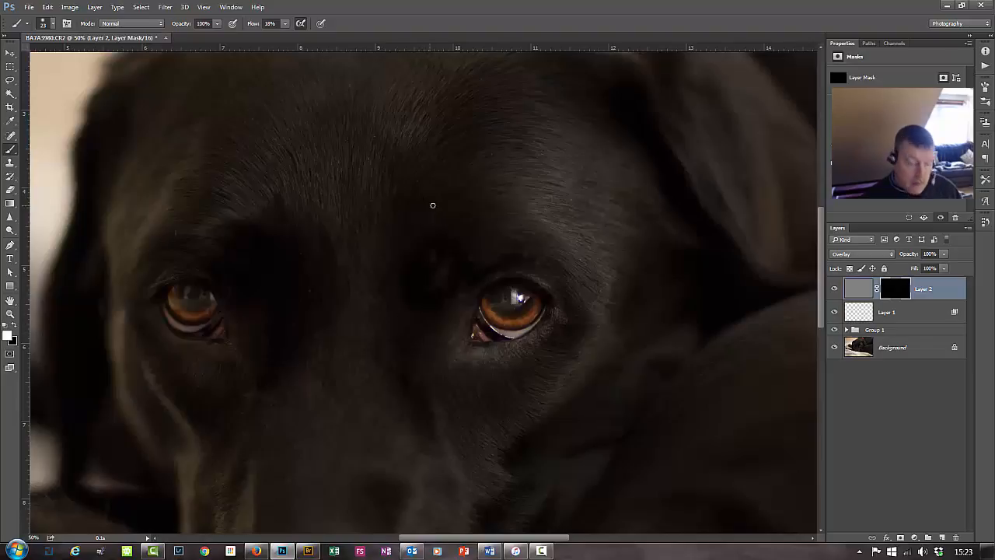
- Paint white on Layer 2's mask over both eyes with a 163 px brush at 12% flow to reveal the sharpening
mouse_move(426, 194)
left_mouse_down()
mouse_move(444, 195)
mouse_move(471, 146)
mouse_move(438, 101)
mouse_move(447, 60)
left_mouse_up()
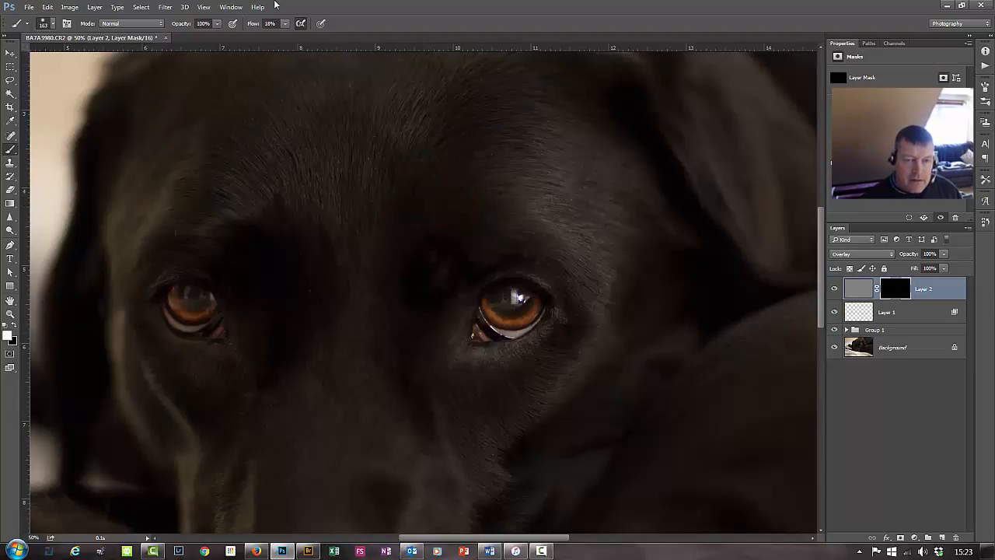
left_click(284, 24)
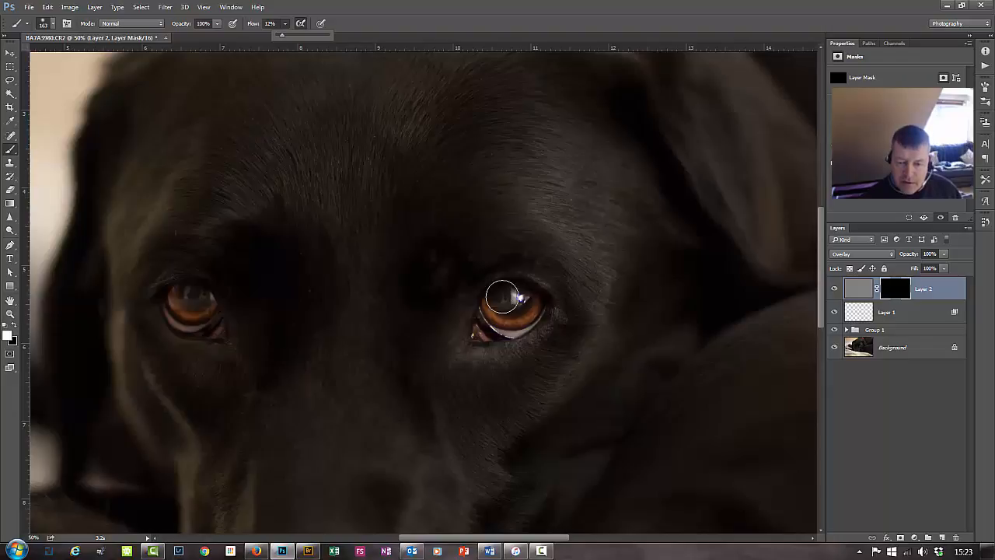
key("ctrl+plus")
key("ctrl+plus")
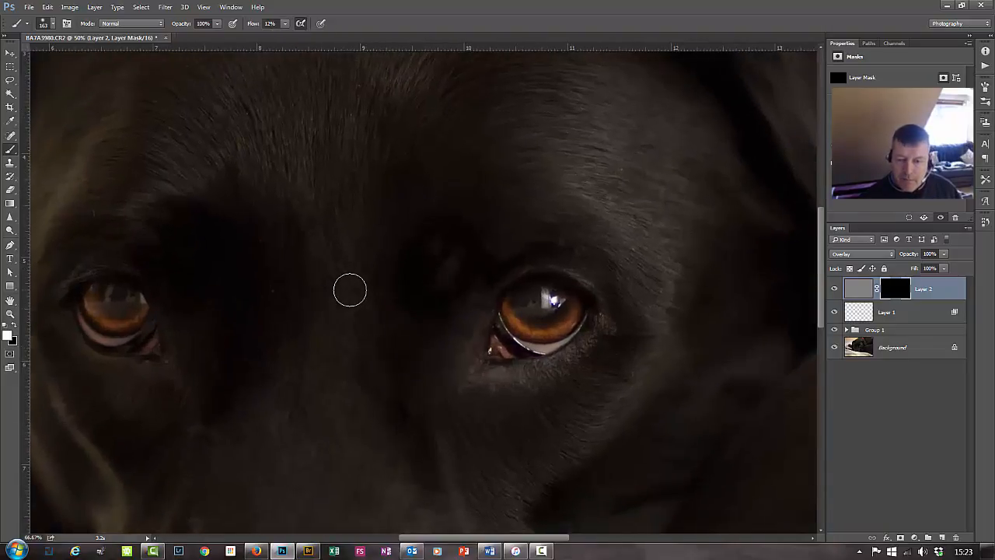
mouse_move(618, 310)
left_mouse_down()
mouse_move(591, 311)
mouse_move(609, 323)
mouse_move(594, 313)
mouse_move(599, 330)
mouse_move(639, 314)
mouse_move(609, 340)
mouse_move(567, 319)
mouse_move(615, 334)
mouse_move(638, 321)
mouse_move(621, 292)
mouse_move(578, 308)
mouse_move(645, 296)
left_mouse_up()
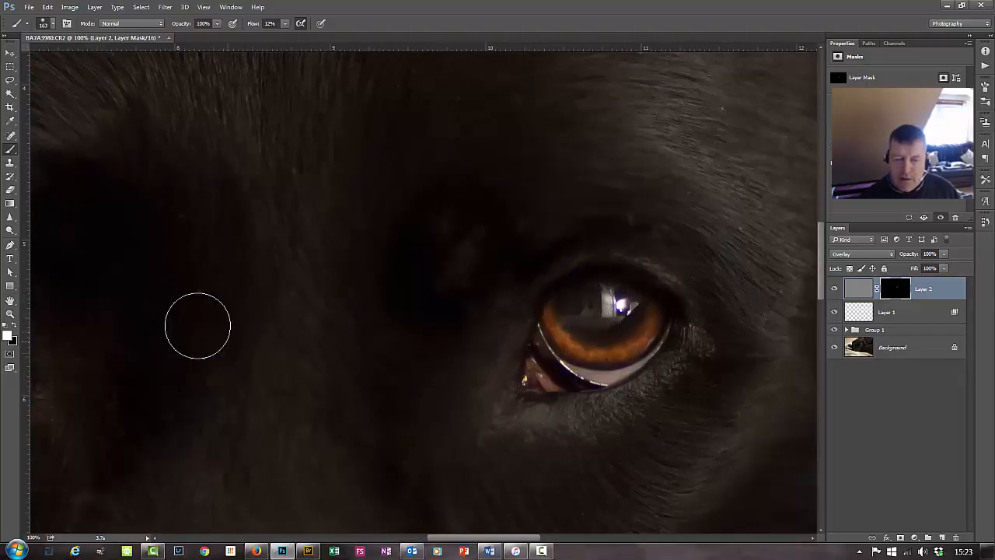
mouse_move(195, 327)
left_mouse_down()
mouse_move(311, 288)
mouse_move(424, 284)
left_mouse_up()
mouse_move(304, 307)
left_mouse_down()
mouse_move(278, 297)
mouse_move(307, 321)
mouse_move(277, 304)
mouse_move(255, 325)
left_mouse_up()
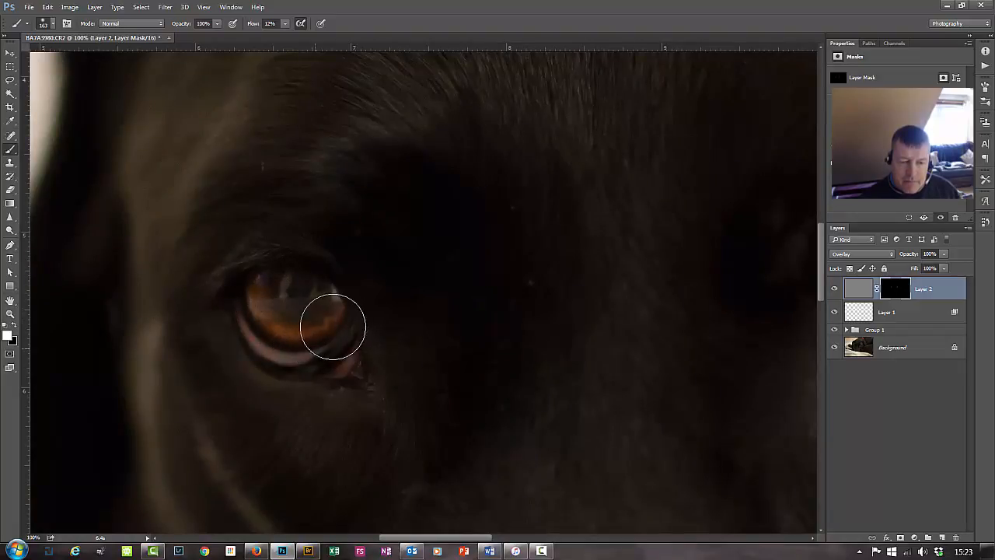
left_click_drag(526, 347, 415, 311)
scroll(415, 310, "down", 3)
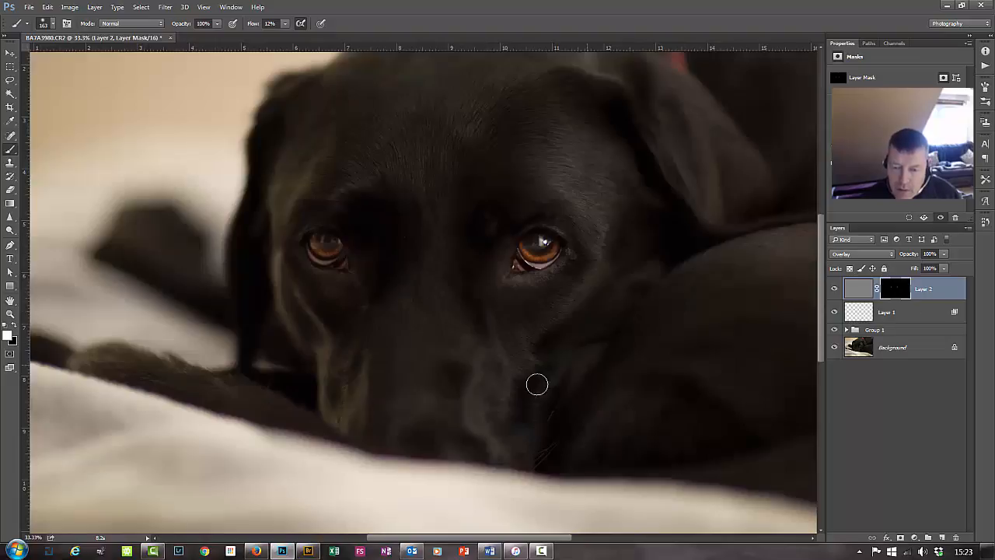
- Enlarge the brush to 265 px and paint the sharpening into the fur of the dog's forehead and face
right_click(581, 352, "alt")
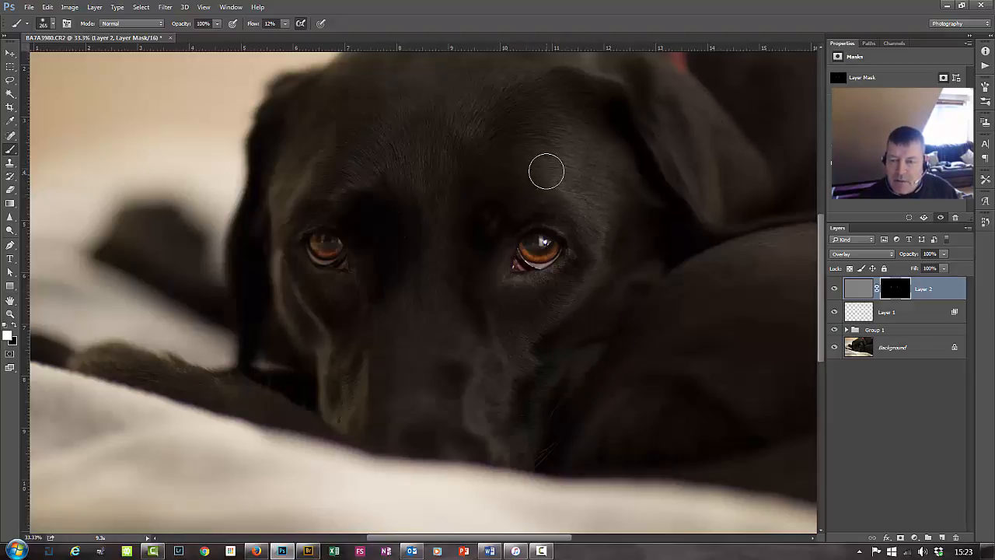
mouse_move(539, 168)
left_mouse_down()
mouse_move(582, 202)
mouse_move(550, 164)
mouse_move(541, 182)
mouse_move(580, 207)
mouse_move(535, 144)
mouse_move(576, 180)
mouse_move(548, 135)
mouse_move(579, 169)
mouse_move(557, 107)
mouse_move(575, 139)
mouse_move(500, 380)
left_mouse_up()
mouse_move(486, 233)
left_mouse_down()
mouse_move(484, 266)
mouse_move(557, 193)
mouse_move(553, 160)
mouse_move(504, 181)
left_mouse_up()
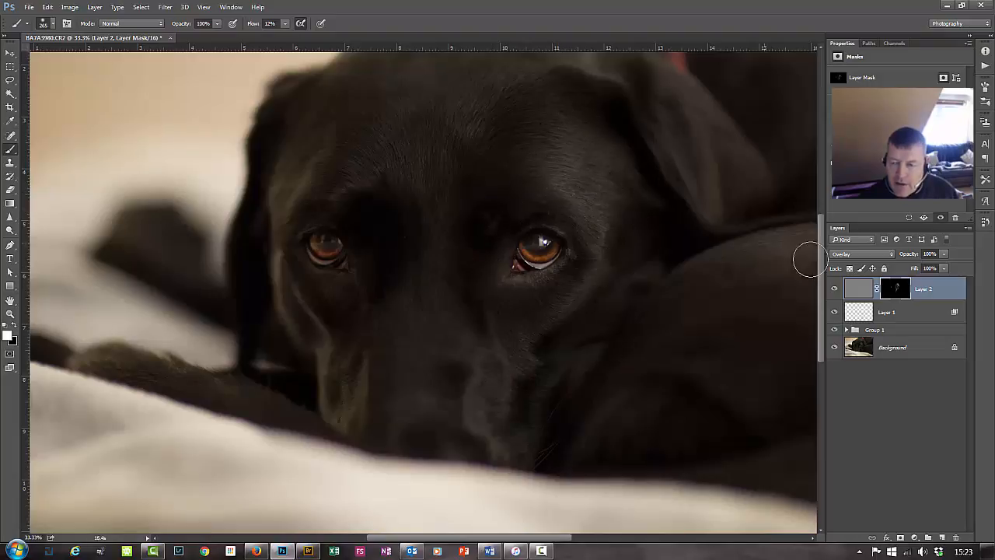
- Compare the dog's face with and without the masked sharpening of Layer 2
left_click(835, 290)
left_click(835, 290)
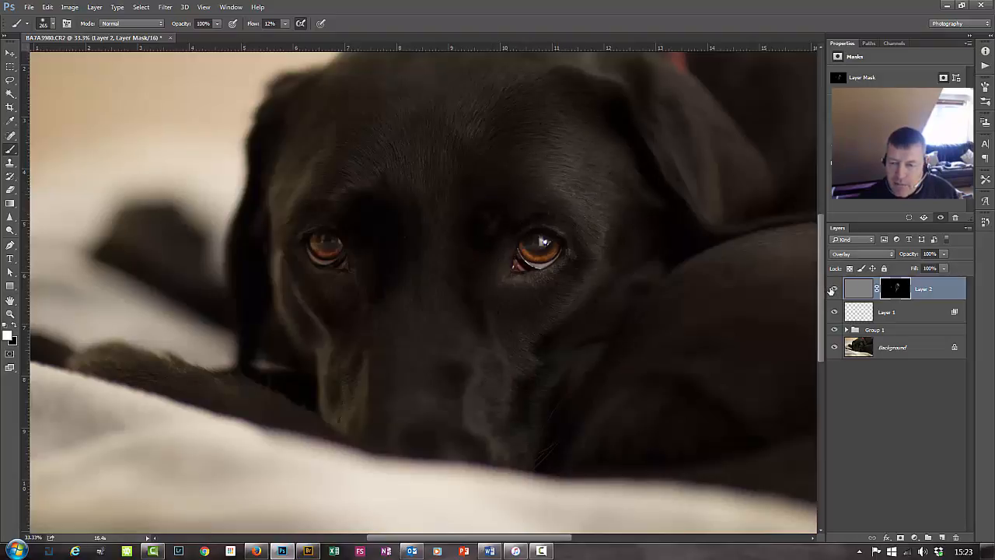
left_click(834, 291)
left_click(834, 292)
left_click(833, 291)
left_click(833, 292)
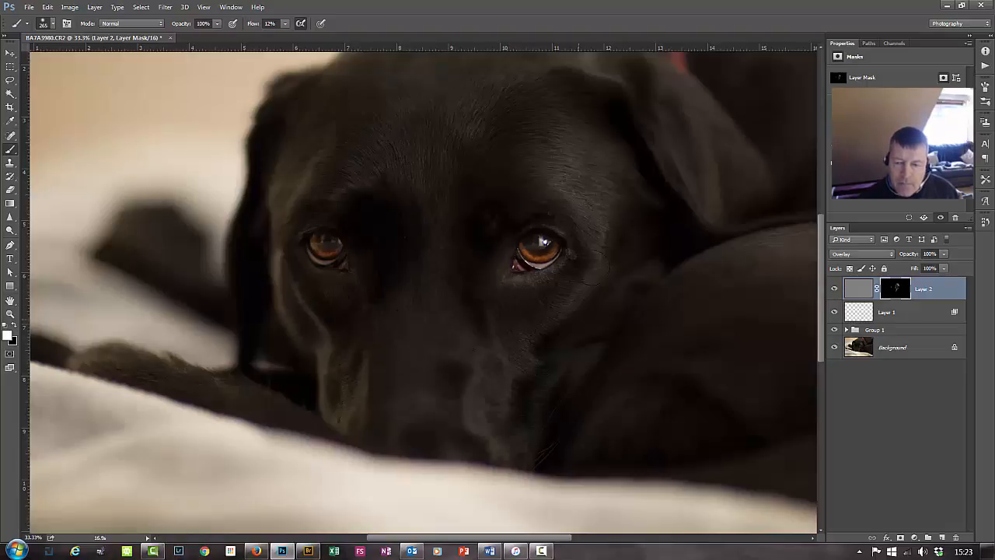
- Paint white on Layer 2's mask over the lighter fur at the left side of the muzzle
left_click_drag(347, 404, 356, 370)
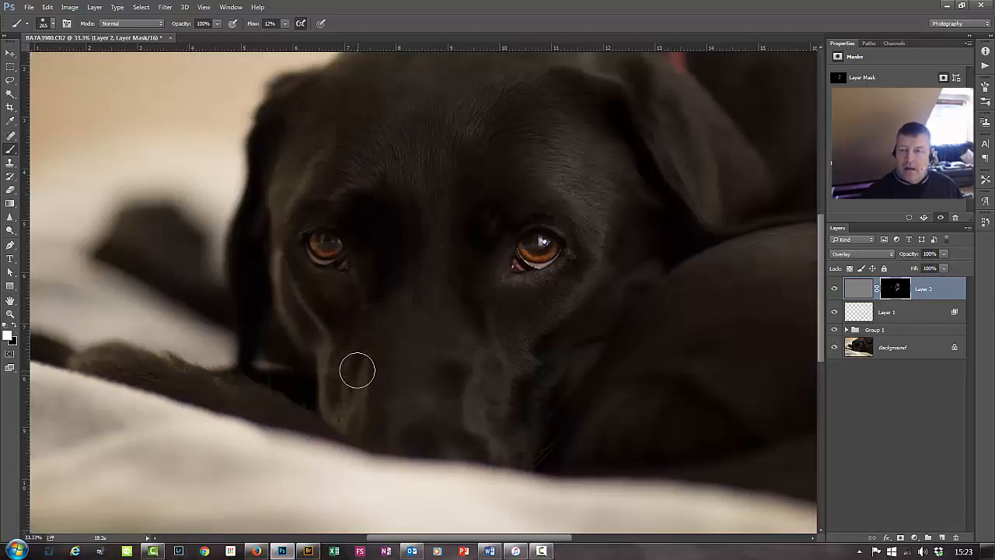
key("ctrl+minus")
key("ctrl+plus")
key("ctrl+plus")
key("ctrl+plus")
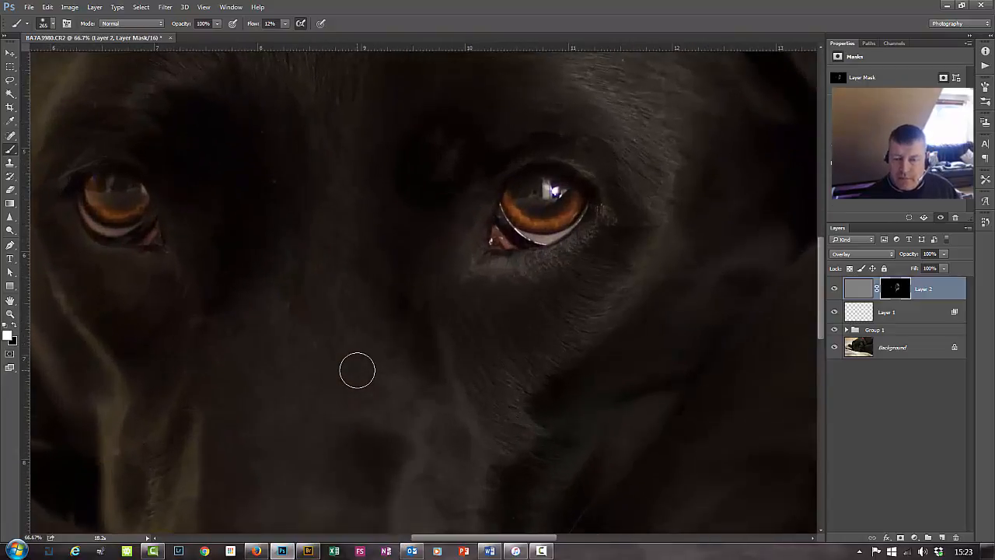
- Compare the eye with the brighter catchlight at 100% magnification between the Background layer alone and all layers visible
left_click(873, 346)
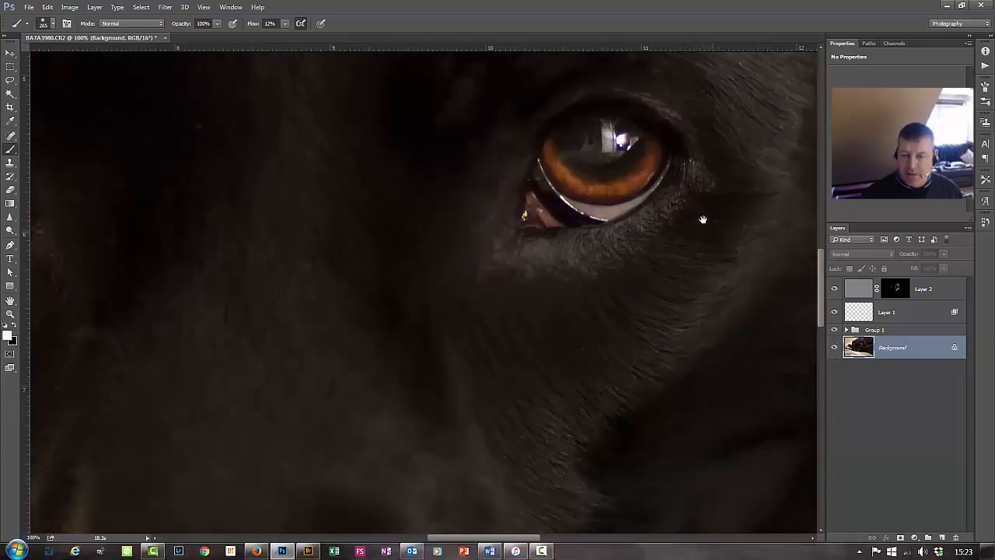
mouse_move(662, 258)
left_mouse_down()
mouse_move(628, 331)
mouse_move(577, 367)
left_mouse_up()
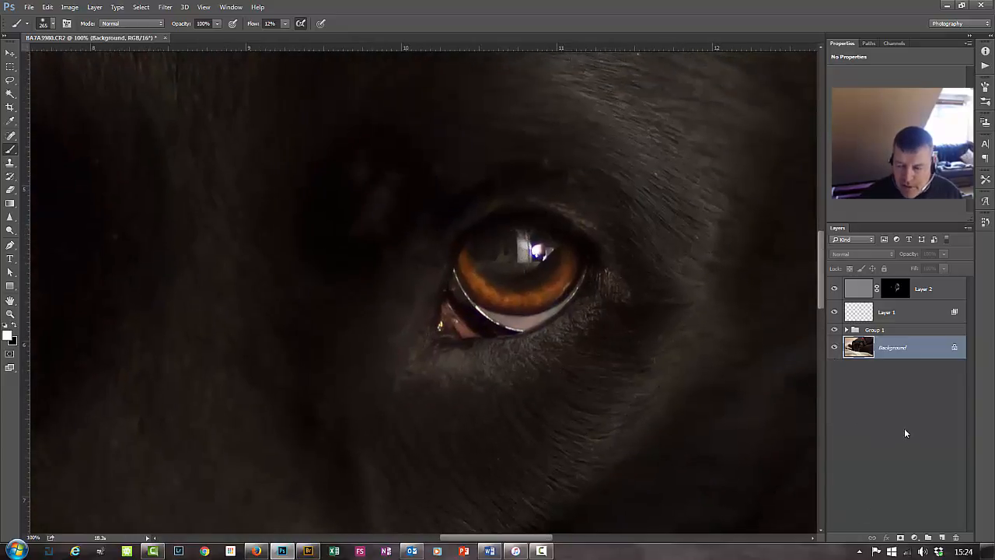
left_click(834, 349, "alt")
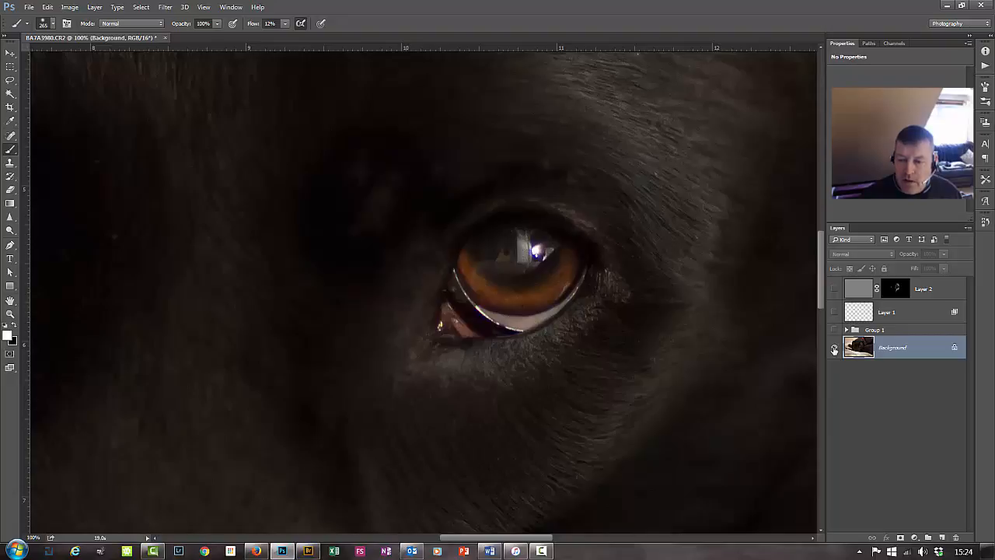
left_click(834, 349, "alt")
left_click(834, 349, "alt")
left_click(834, 349, "alt")
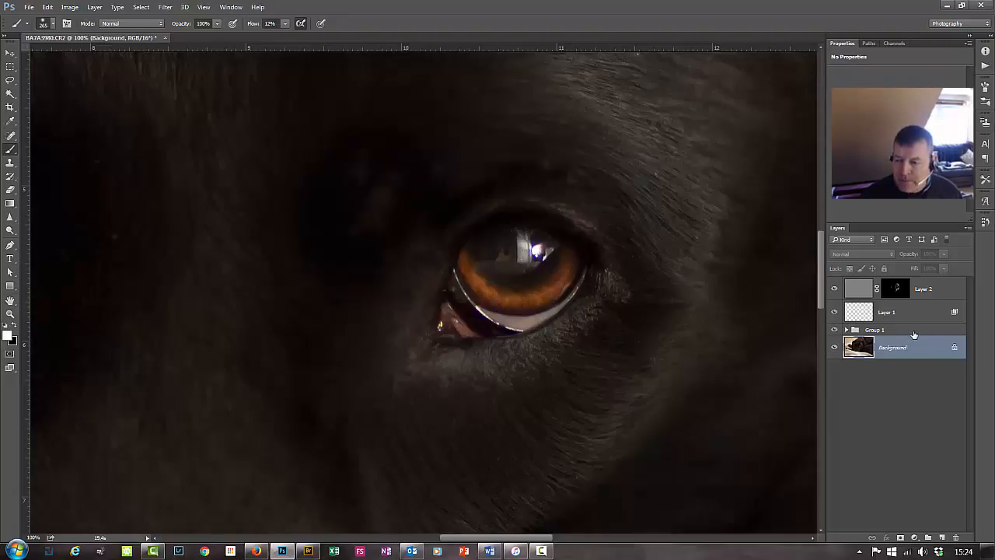
- Make Layer 2's image content active and view the photo at 25% magnification
left_click(923, 289)
key("ctrl+minus")
key("ctrl+minus")
key("ctrl+minus")
key("ctrl+minus")
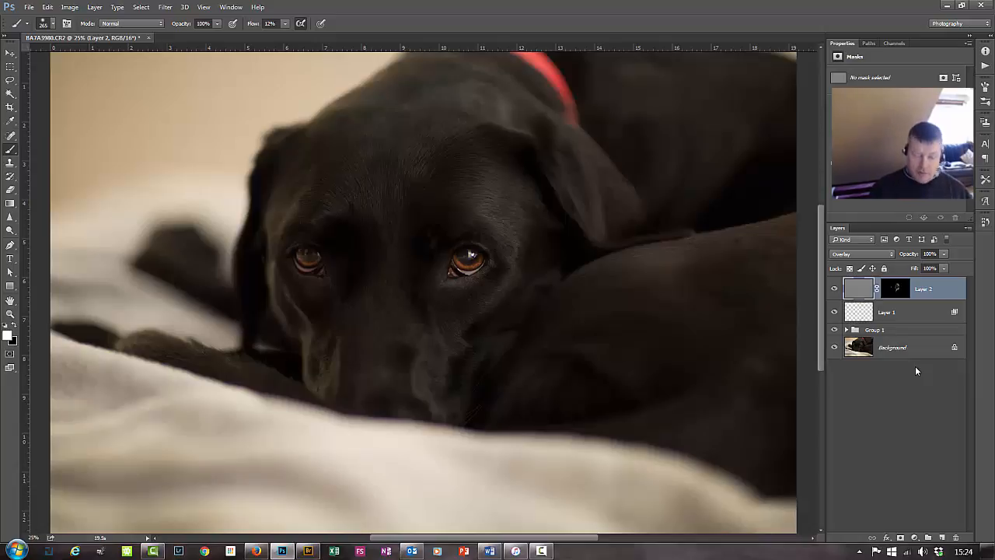
- Examine the noise in the dark out-of-focus fur of the dog's body at 200% magnification, and return to the whole photo
key("ctrl+plus")
key("ctrl+plus")
key("ctrl+plus")
key("ctrl+plus")
key("ctrl+plus")
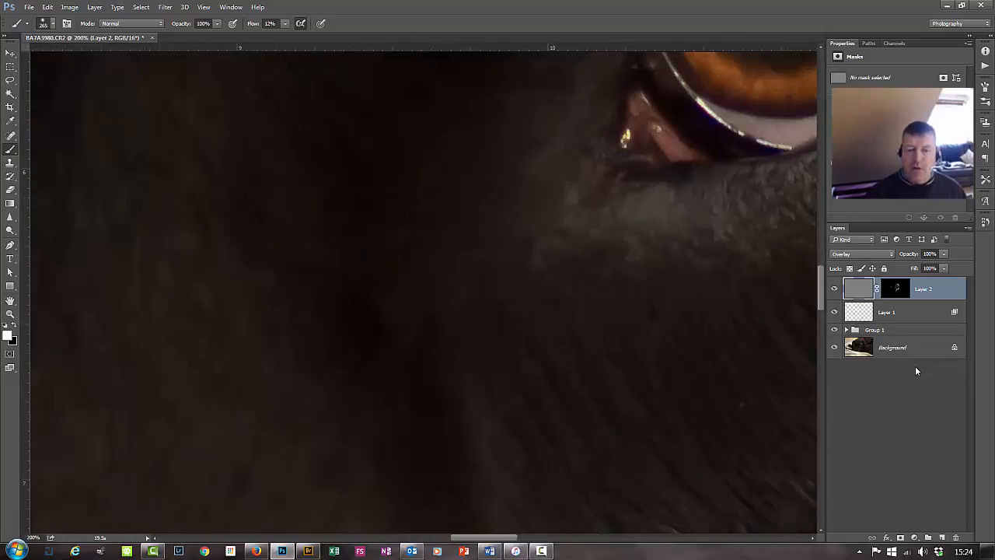
left_click_drag(627, 357, 171, 40)
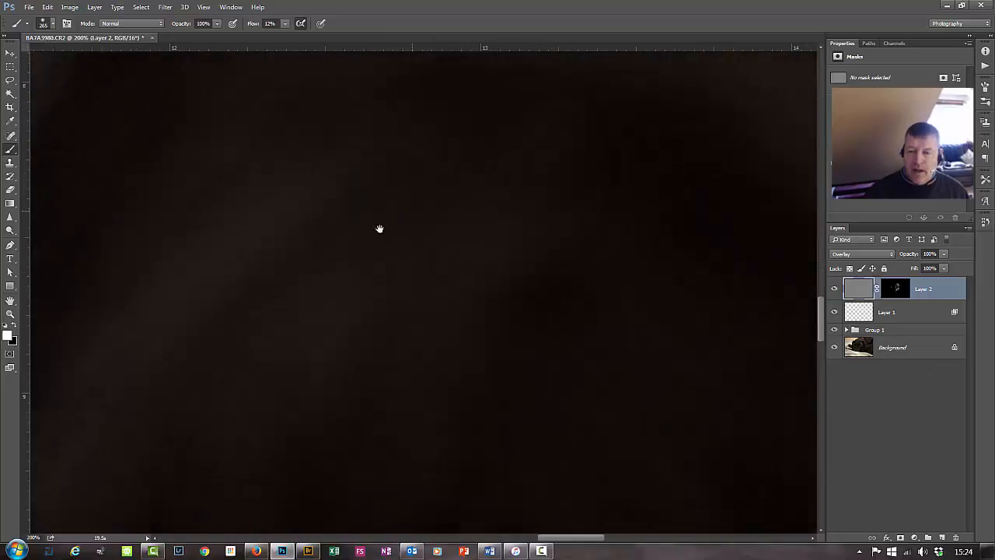
left_click_drag(536, 64, 459, 315)
left_click_drag(528, 117, 255, 386)
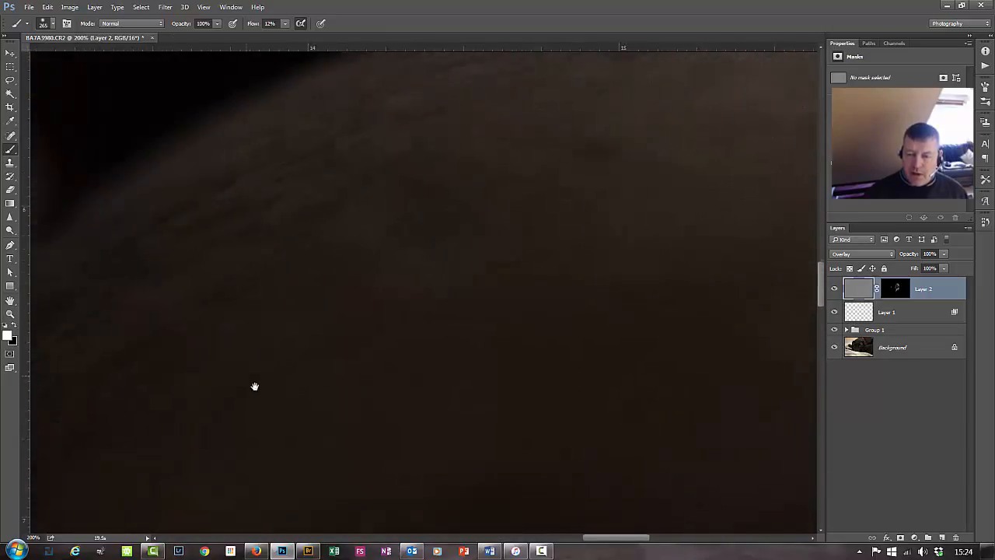
left_click_drag(590, 248, 428, 378)
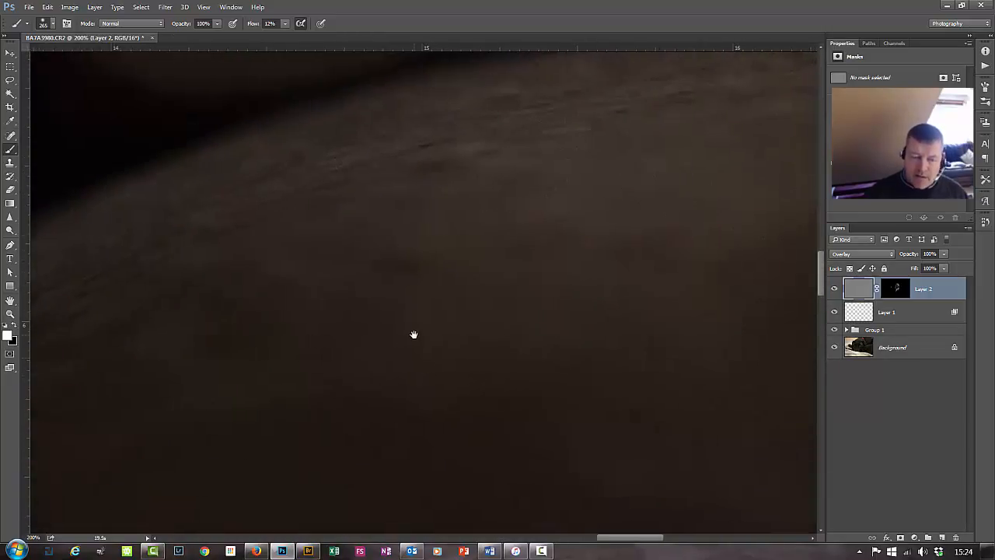
key("ctrl+minus")
key("ctrl+minus")
key("0")
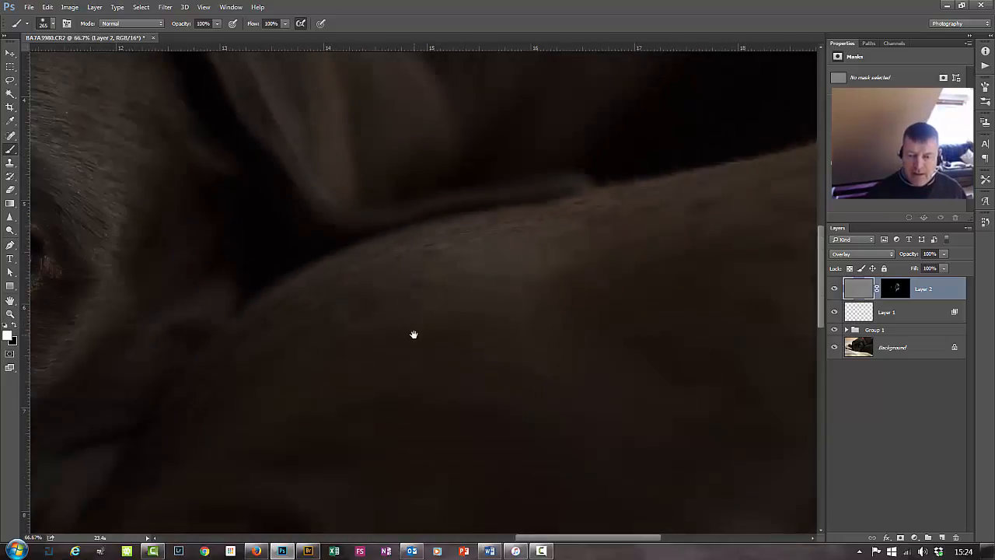
key("ctrl+0")
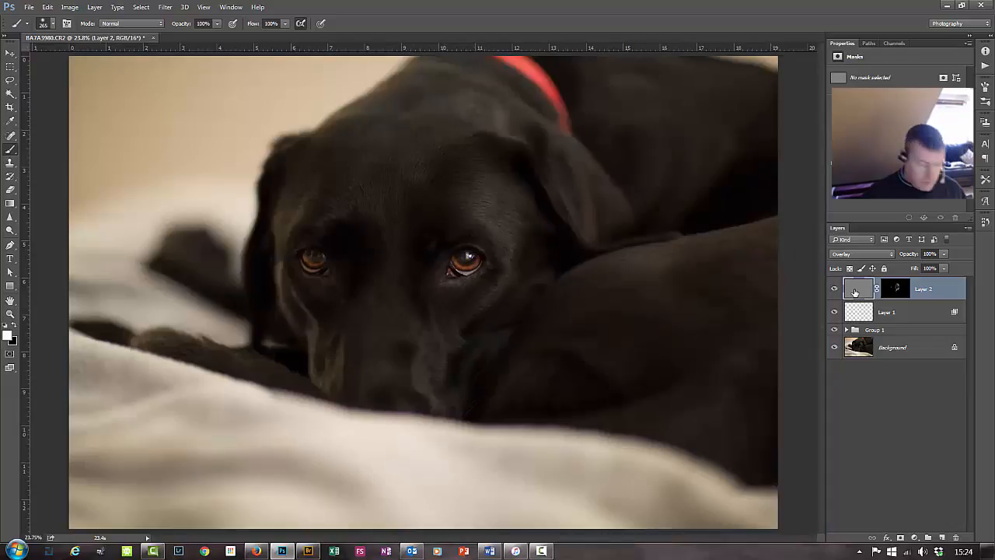
- Merge a copy of all visible layers into a new top layer and apply a Gaussian Blur with a 1.5-pixel radius
key("ctrl+shift+alt+e")
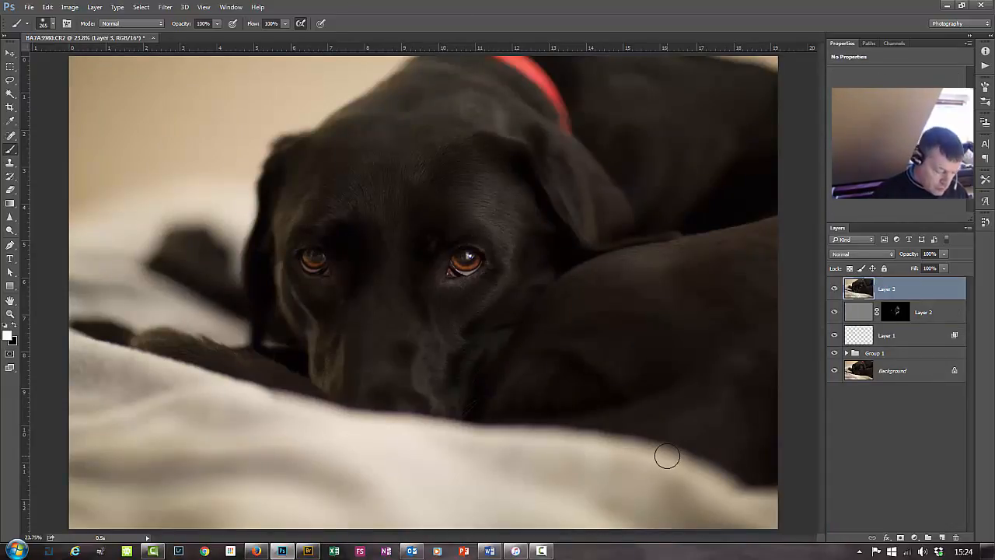
key("ctrl+alt+f")
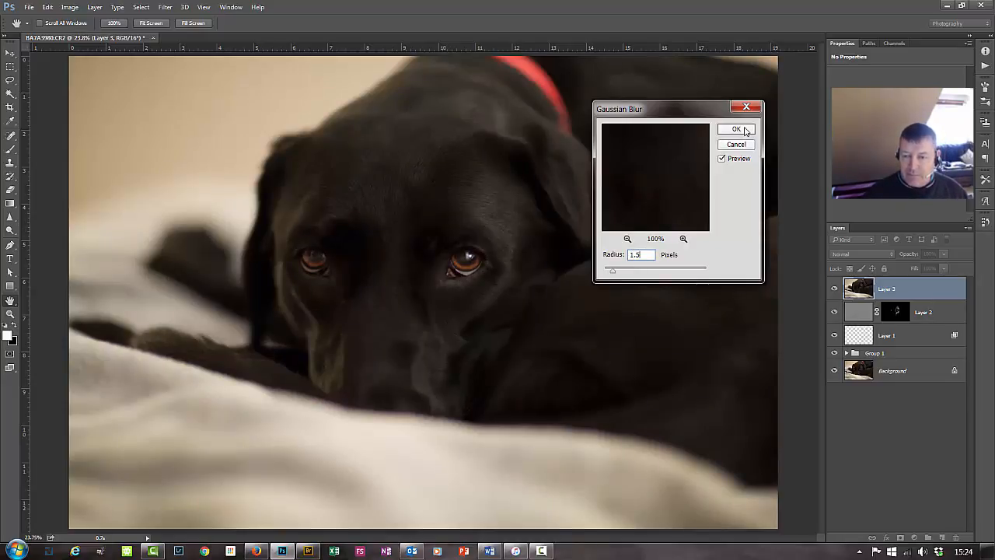
left_click(744, 130)
- Copy Layer 2's mask onto the blurred Layer 3
key("b")
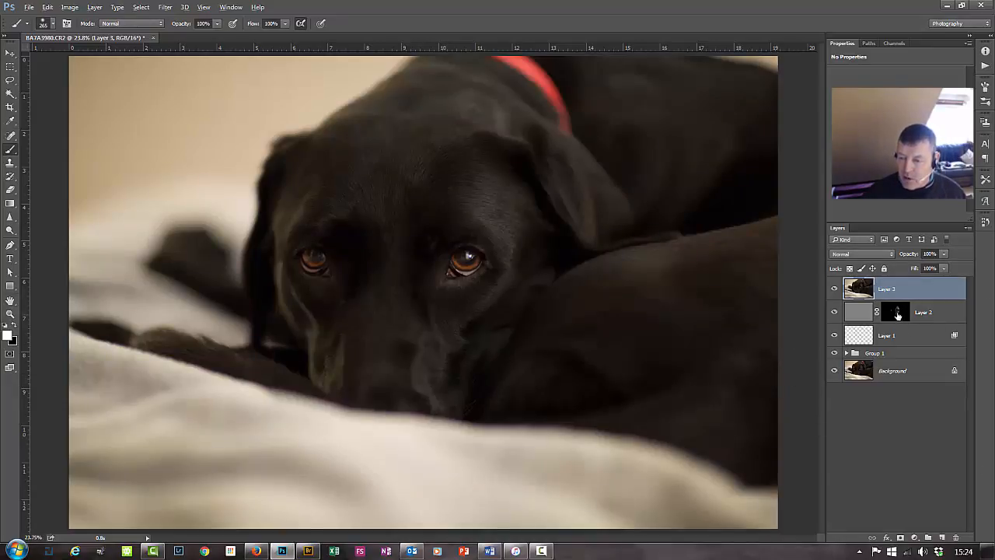
left_click_drag(897, 313, 898, 290)
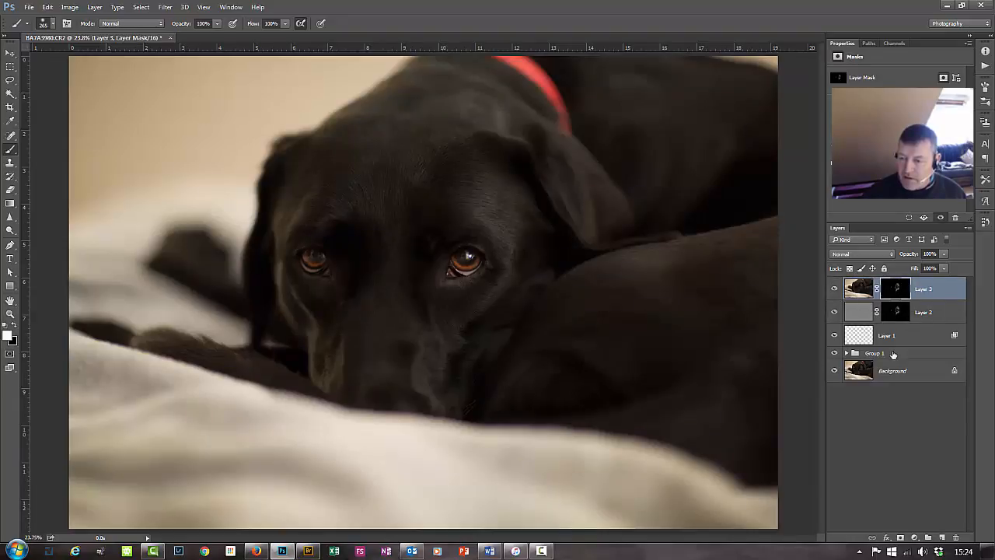
- Compare the dark fur beside the red collar with and without Layer 3 at 66.67% magnification
key("ctrl+plus")
key("ctrl+plus")
key("ctrl+plus")
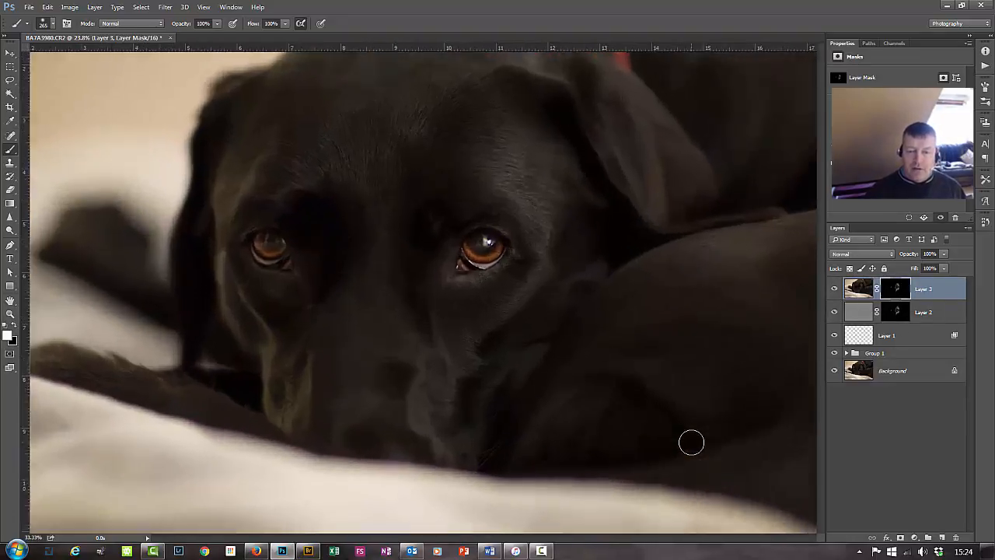
key("bracketright")
key("bracketright")
key("bracketright")
key("bracketright")
key("bracketright")
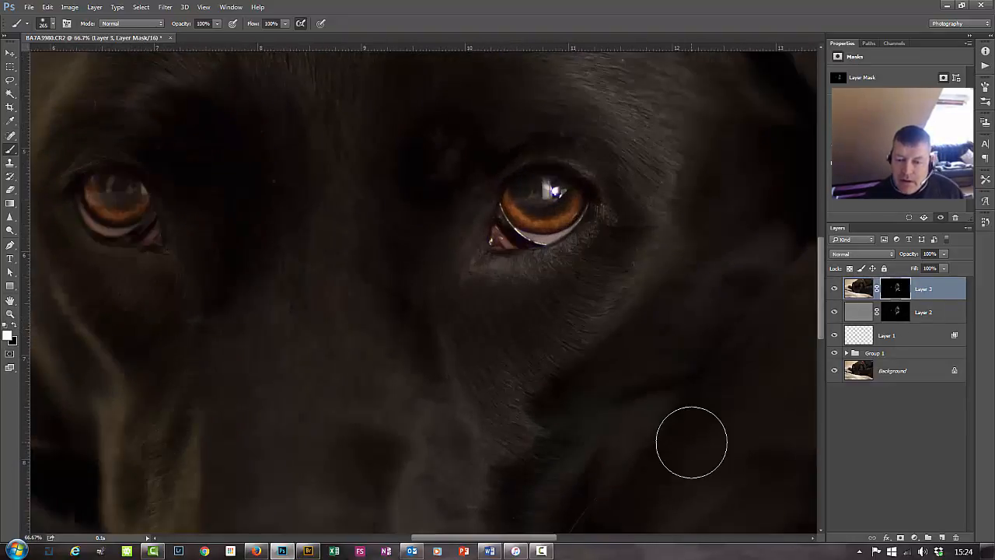
left_click_drag(635, 345, 289, 444)
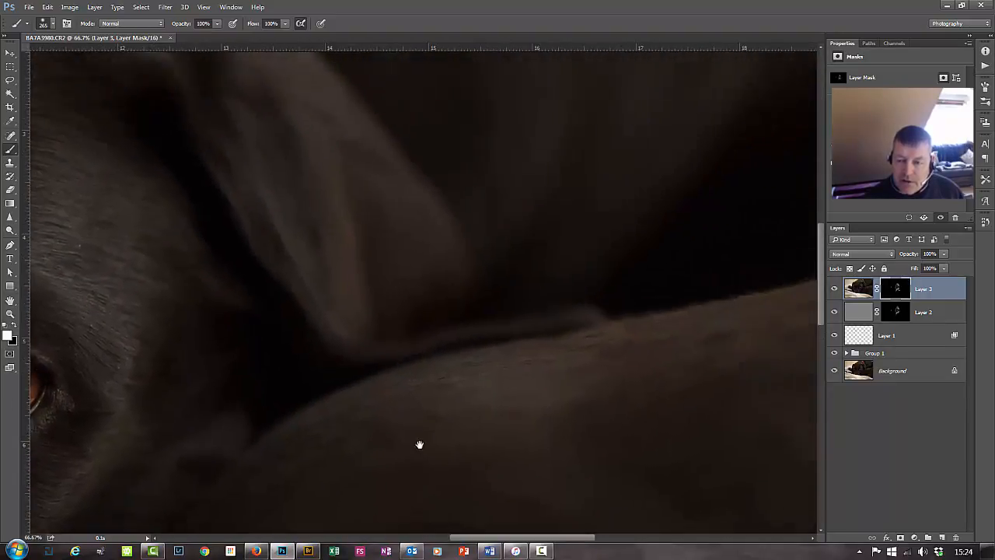
left_click_drag(420, 444, 387, 428)
left_click_drag(660, 400, 579, 485)
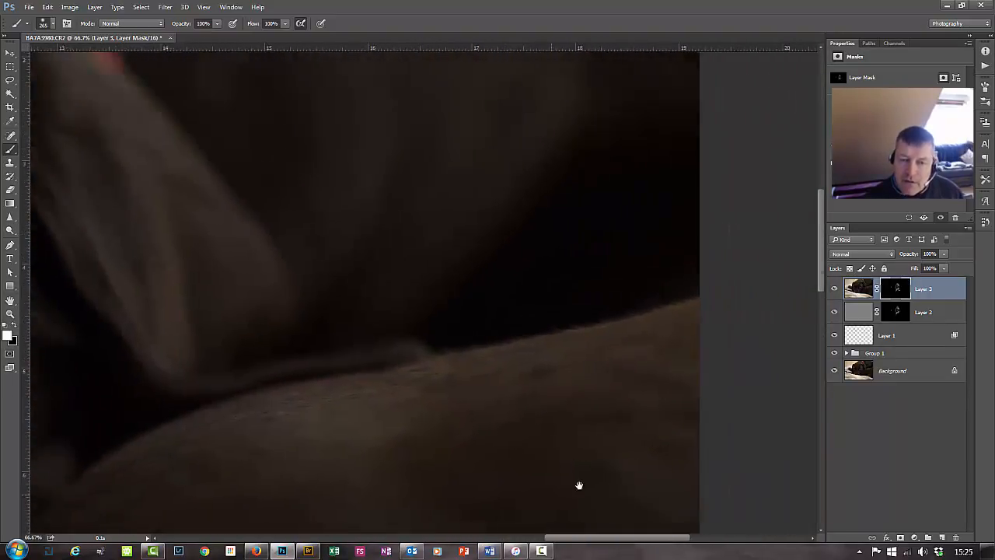
left_click_drag(529, 70, 628, 397)
left_click_drag(497, 374, 580, 228)
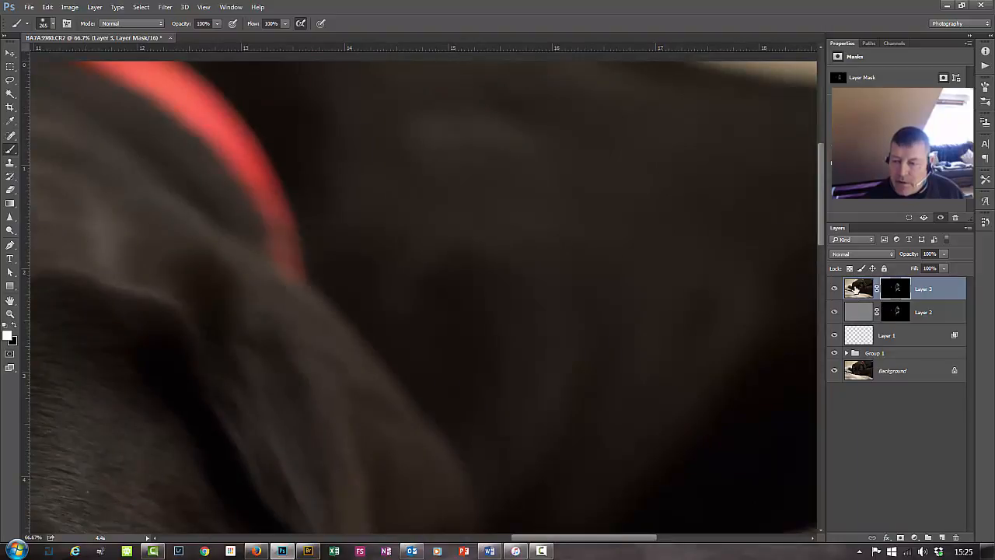
left_click(836, 289)
left_click(836, 289)
left_click(836, 288)
left_click(836, 288)
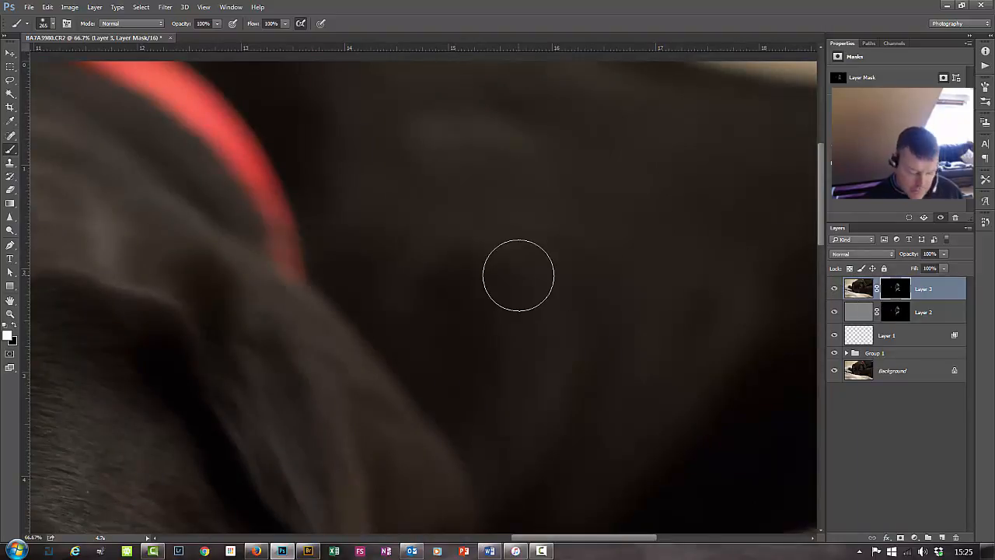
- Compare the same dark fur beside the collar with and without Layer 3 at 200% magnification
key("ctrl+plus")
key("ctrl+plus")
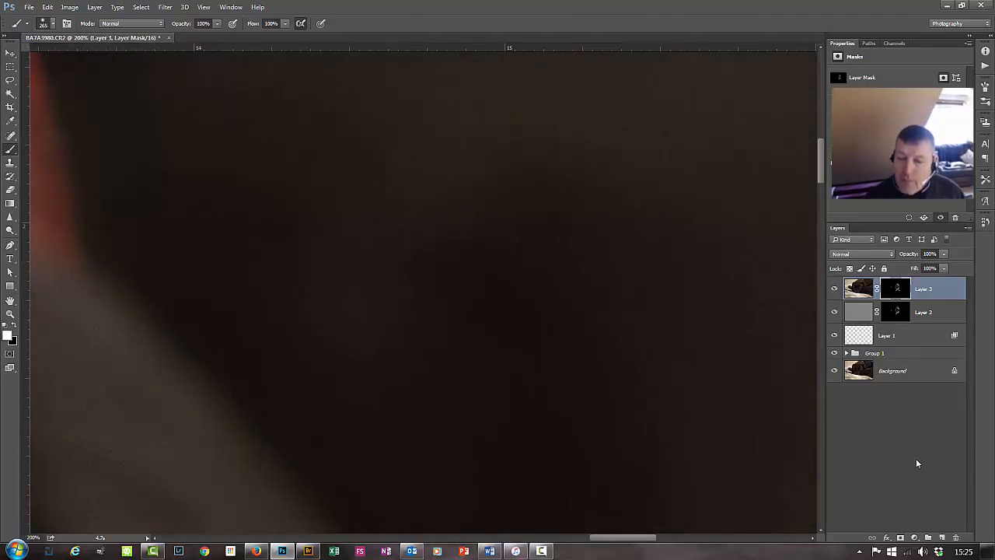
left_click(835, 290)
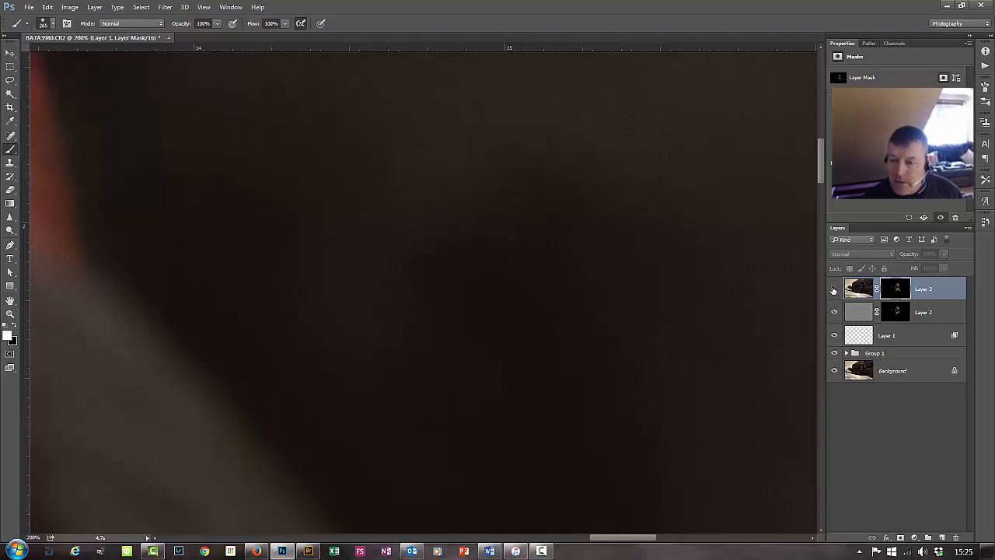
left_click(835, 292)
left_click(837, 295)
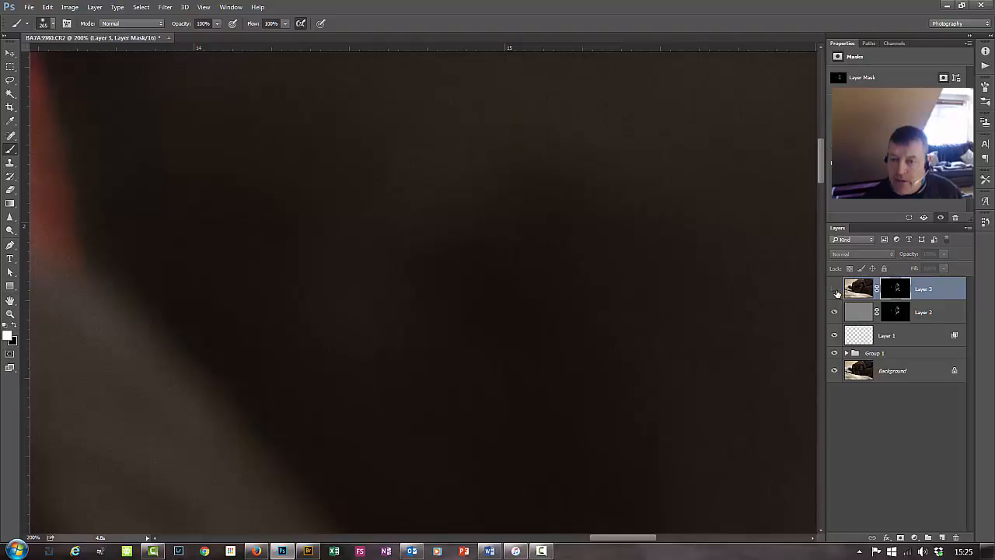
left_click(836, 292)
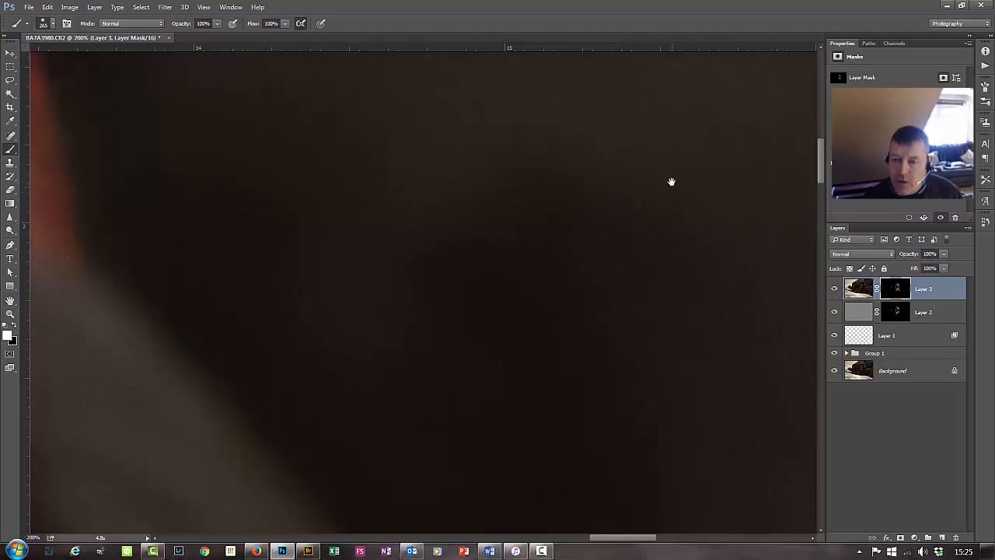
- Examine the soft fur along the photo's upper edge and the dog's head at 200%, and fit the whole photo in view
left_click_drag(674, 183, 639, 300)
left_click_drag(660, 214, 648, 326)
left_click_drag(657, 151, 692, 340)
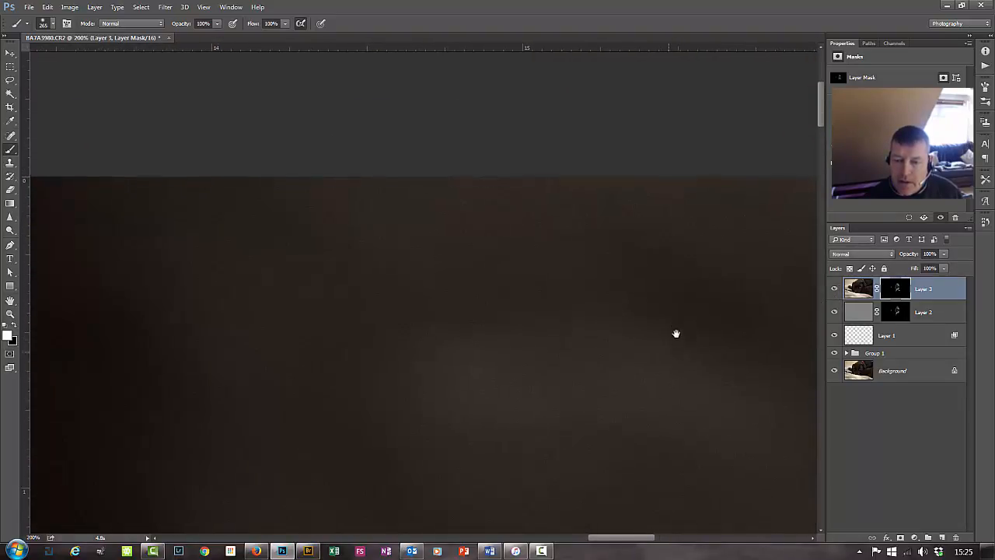
left_click_drag(261, 284, 507, 274)
left_click_drag(222, 333, 517, 272)
left_click_drag(132, 355, 295, 299)
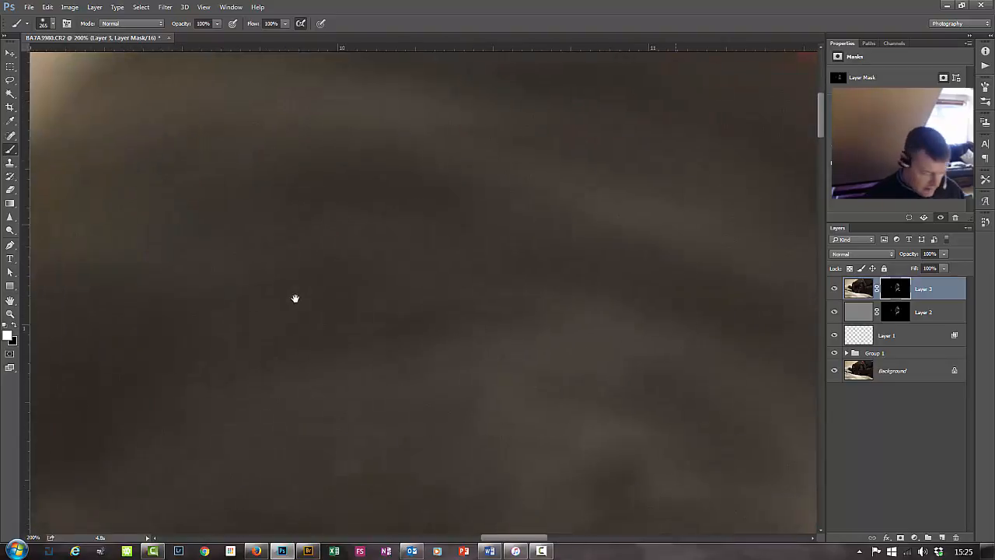
key("ctrl+0")
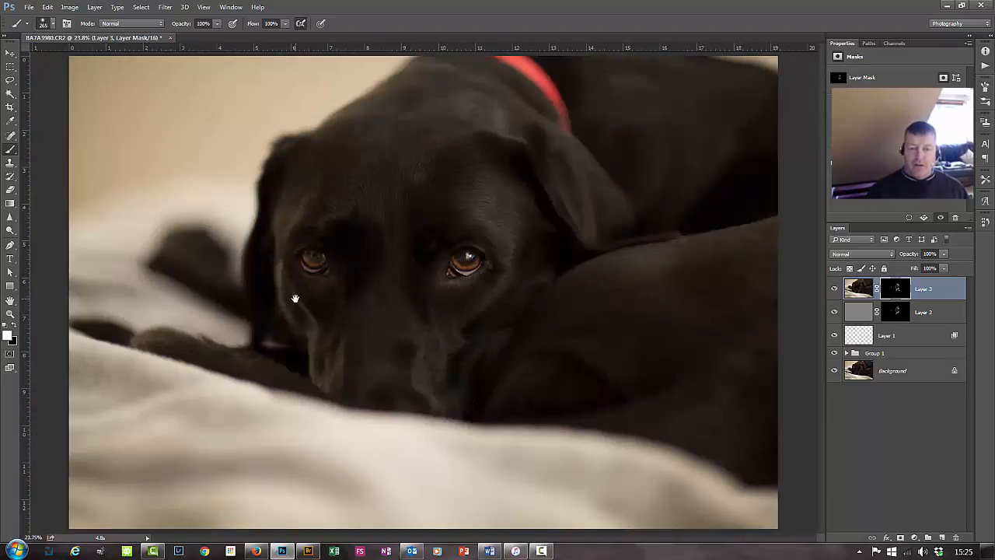